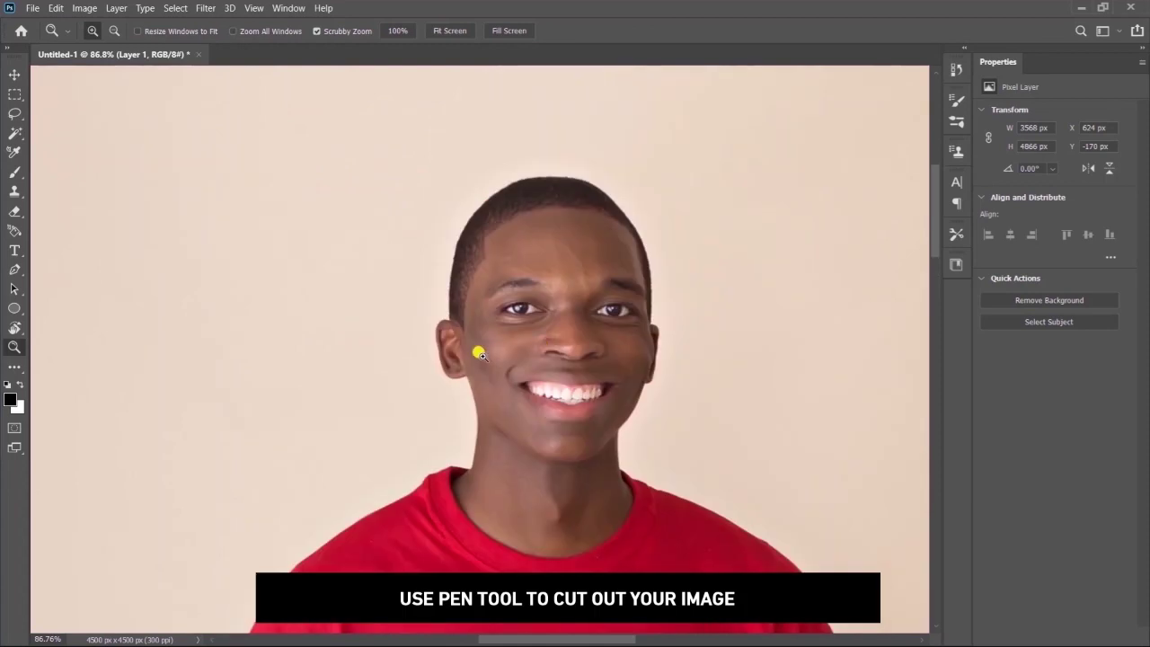
Step: Start a Pen path at the man's right ear and trace his hair outline over the head to the opposite ear
{"action": "key", "text": "p"}
{"action": "left_click", "coordinate": [450, 319]}
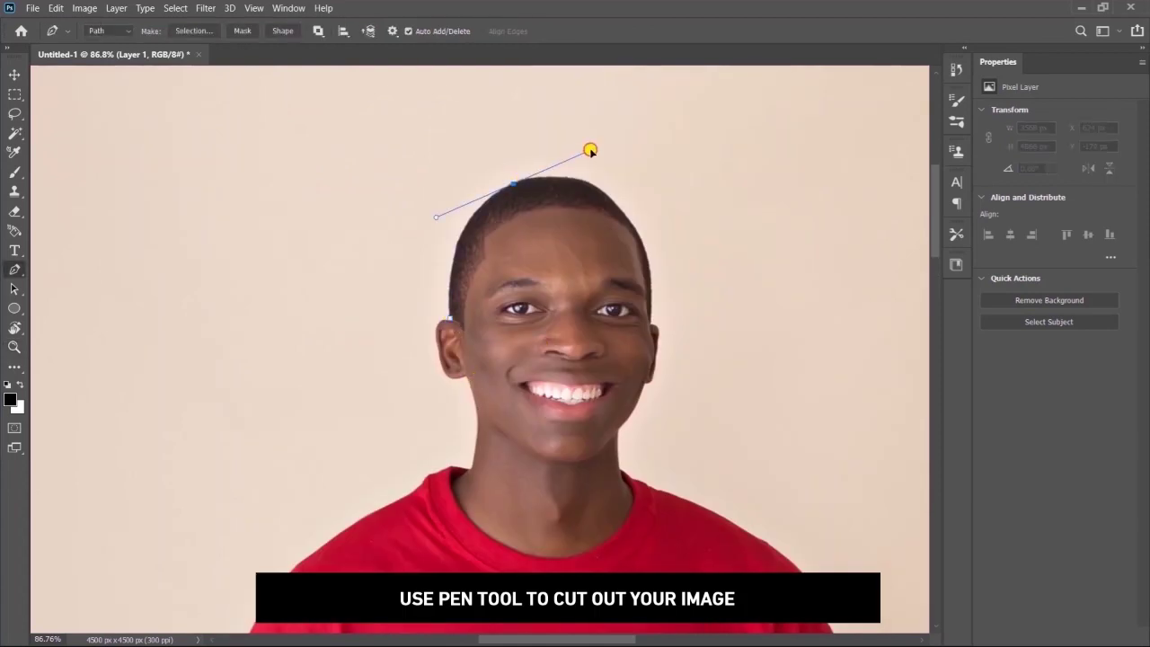
{"action": "left_click_drag", "start_coordinate": [591, 151], "coordinate": [594, 149]}
{"action": "left_click", "coordinate": [513, 184], "text": "alt"}
{"action": "left_click_drag", "start_coordinate": [627, 216], "coordinate": [666, 277]}
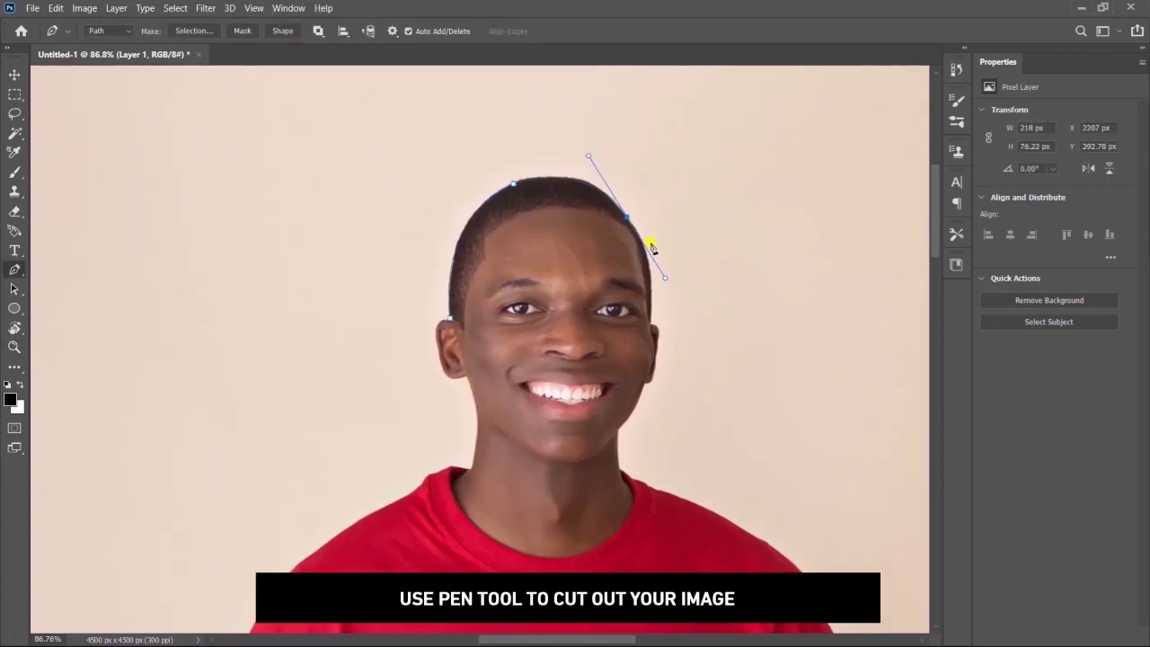
{"action": "left_click_drag", "start_coordinate": [648, 321], "coordinate": [638, 386]}
{"action": "left_click", "coordinate": [648, 321], "text": "alt"}
Step: Continue the path around the man's left ear, down the jaw and neck, and onto the shirt collar
{"action": "left_click", "coordinate": [650, 326]}
{"action": "left_click_drag", "start_coordinate": [657, 340], "coordinate": [653, 360]}
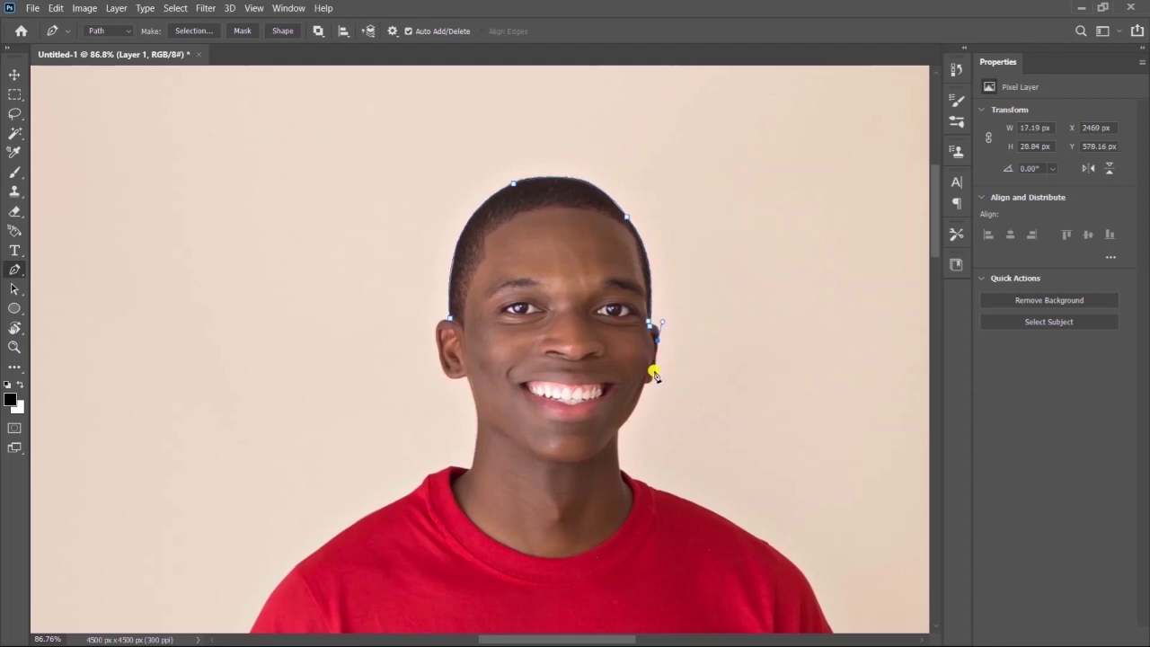
{"action": "left_click", "coordinate": [653, 376]}
{"action": "left_click", "coordinate": [619, 468], "text": "alt"}
{"action": "left_click_drag", "start_coordinate": [664, 503], "coordinate": [554, 384]}
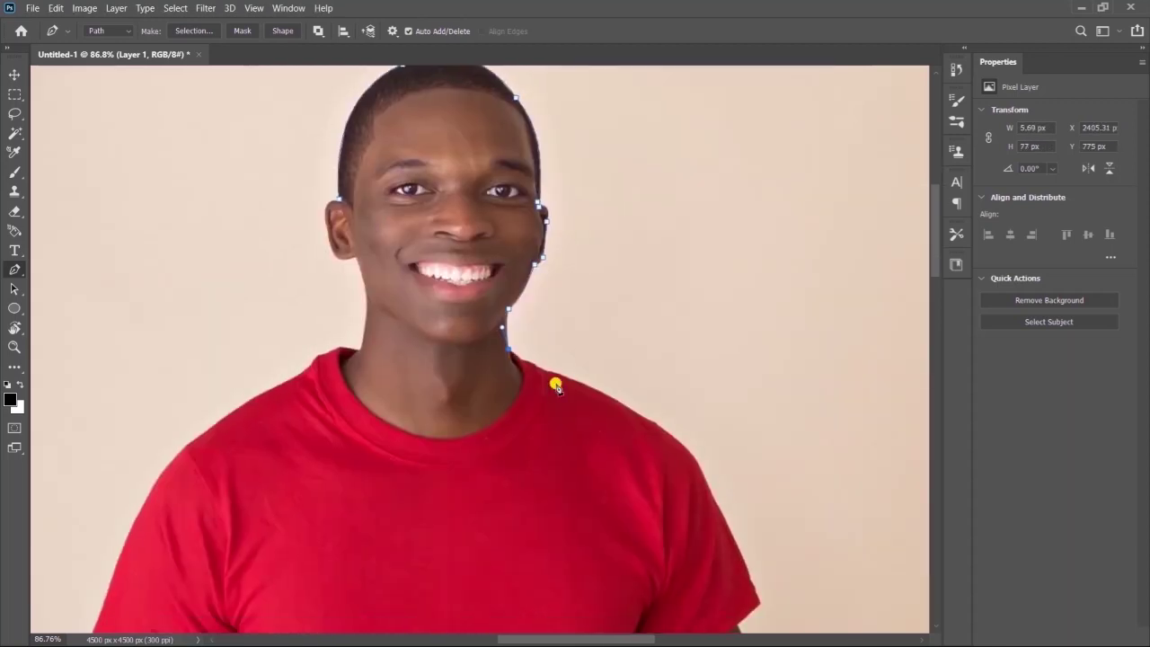
{"action": "left_click", "coordinate": [521, 361]}
{"action": "left_click", "coordinate": [543, 372], "text": "alt"}
Step: Continue the path from the shoulder down the man's left side to the outer hip and thigh of the jeans
{"action": "left_click_drag", "start_coordinate": [609, 439], "coordinate": [632, 406]}
{"action": "left_click", "coordinate": [564, 289], "text": "alt"}
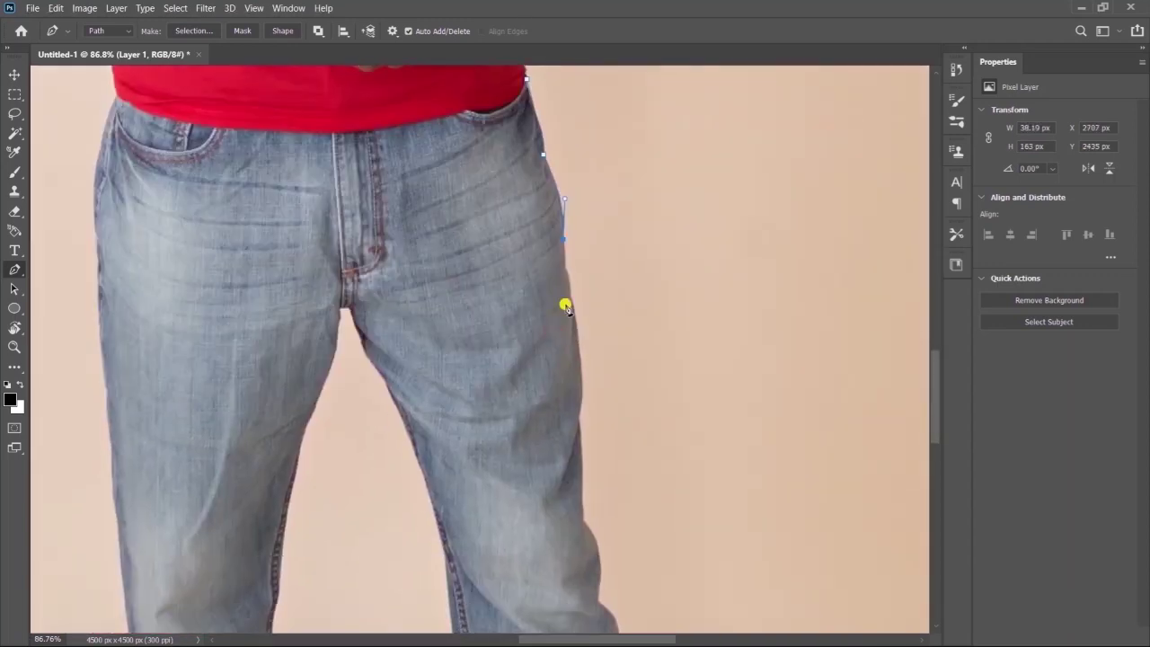
{"action": "left_click_drag", "start_coordinate": [562, 303], "coordinate": [565, 359]}
{"action": "left_click", "coordinate": [564, 337], "text": "alt"}
Step: Trace the outer edge of the man's left jeans leg past the knee folds toward the cuff
{"action": "left_click_drag", "start_coordinate": [576, 414], "coordinate": [594, 285]}
{"action": "left_click", "coordinate": [574, 317], "text": "alt"}
{"action": "left_click", "coordinate": [590, 297], "text": "alt"}
{"action": "left_click", "coordinate": [616, 303]}
{"action": "left_click_drag", "start_coordinate": [627, 372], "coordinate": [631, 394]}
{"action": "left_click", "coordinate": [627, 372], "text": "alt"}
{"action": "left_click_drag", "start_coordinate": [626, 432], "coordinate": [597, 321]}
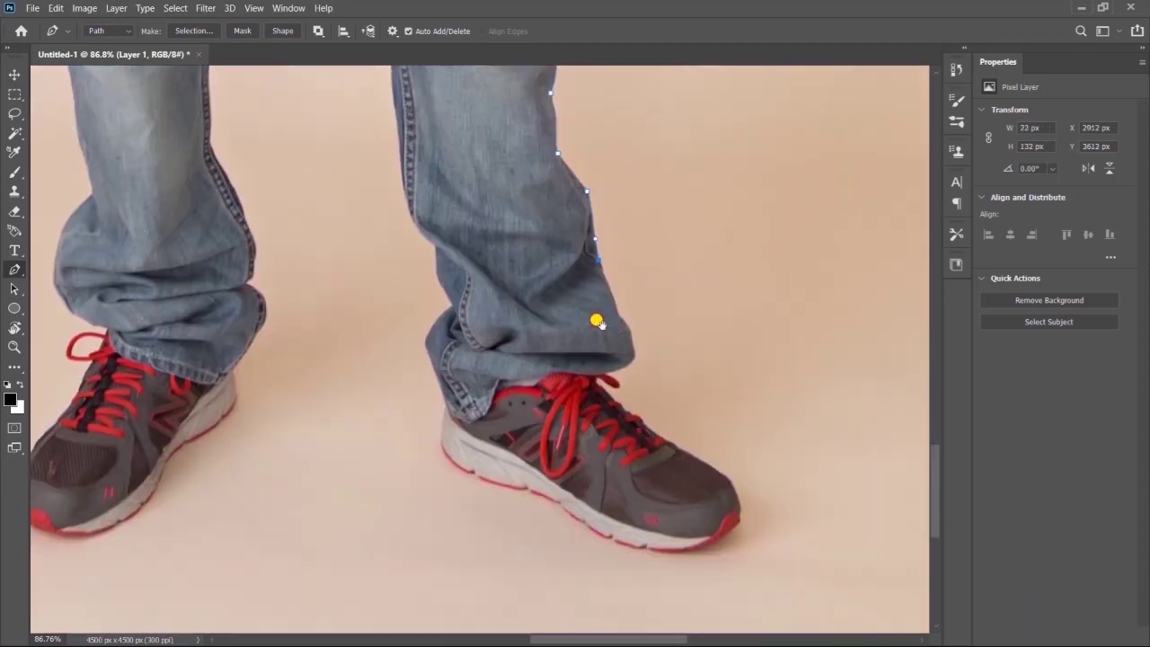
Step: Continue the path around the left jeans cuff, the red laces and the upper edge of the shoe
{"action": "left_click", "coordinate": [633, 347], "text": "alt"}
{"action": "left_click_drag", "start_coordinate": [637, 360], "coordinate": [597, 382]}
{"action": "left_click", "coordinate": [597, 376]}
{"action": "left_click", "coordinate": [605, 390]}
{"action": "left_click", "coordinate": [612, 398]}
{"action": "left_click", "coordinate": [660, 438]}
{"action": "left_click_drag", "start_coordinate": [693, 465], "coordinate": [650, 391]}
{"action": "left_click", "coordinate": [642, 379]}
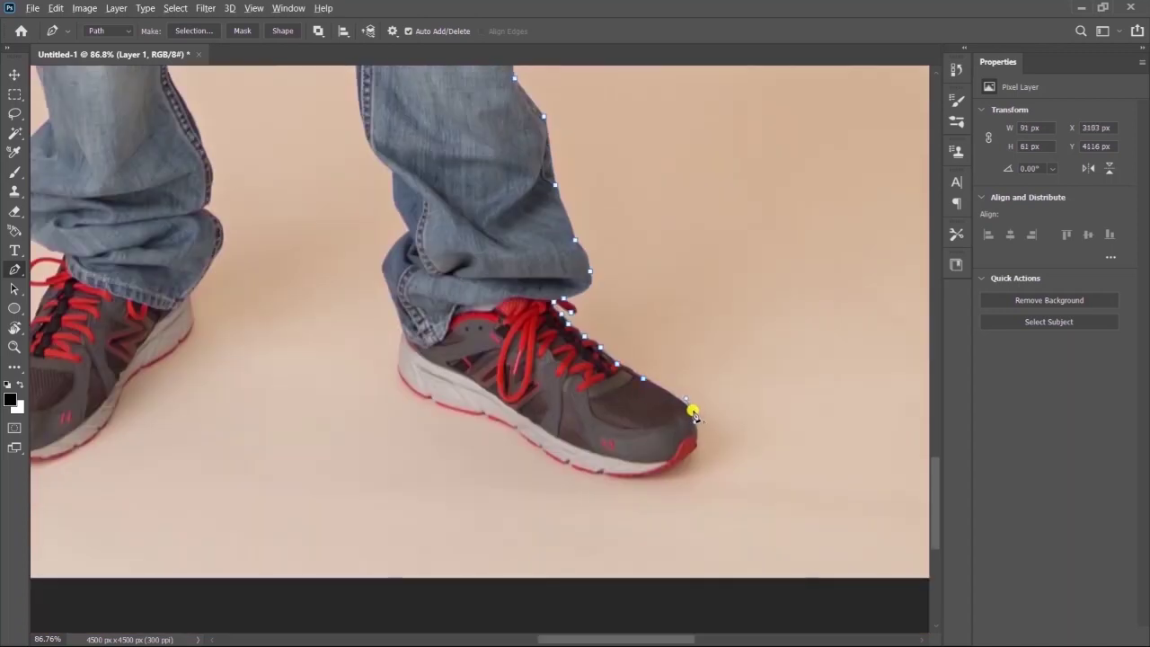
Step: Trace the path around the left shoe's toe and back along its sole toward the heel
{"action": "left_click", "coordinate": [697, 438]}
{"action": "left_click_drag", "start_coordinate": [637, 479], "coordinate": [601, 480]}
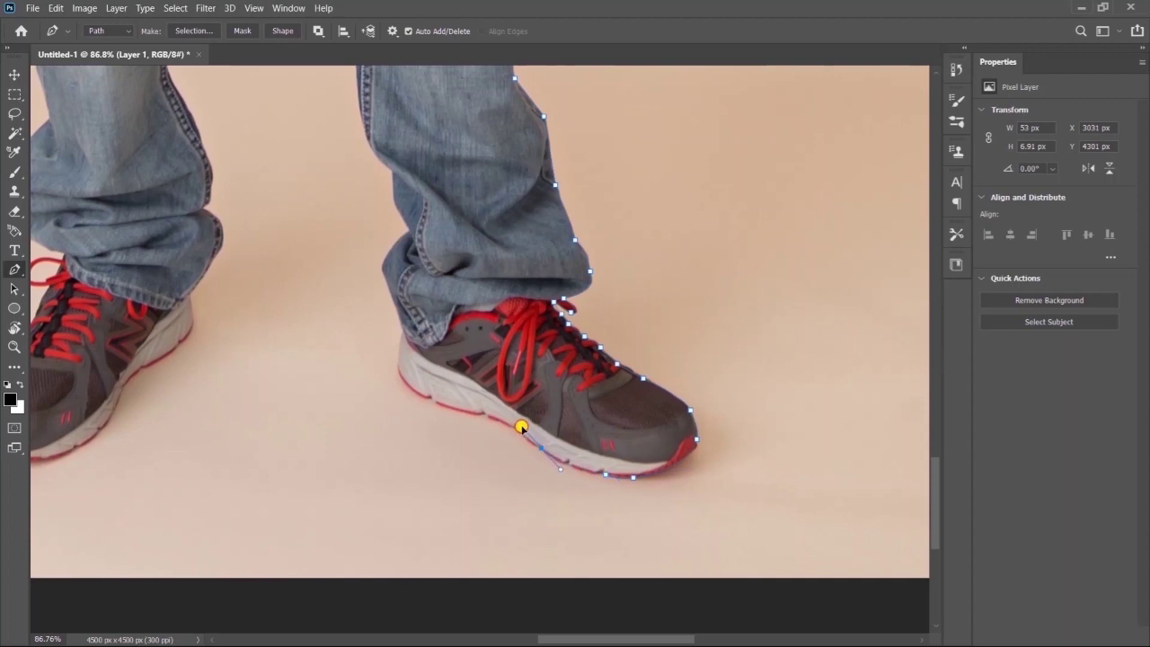
{"action": "left_click", "coordinate": [541, 448], "text": "alt"}
{"action": "left_click", "coordinate": [508, 425]}
{"action": "left_click", "coordinate": [430, 396]}
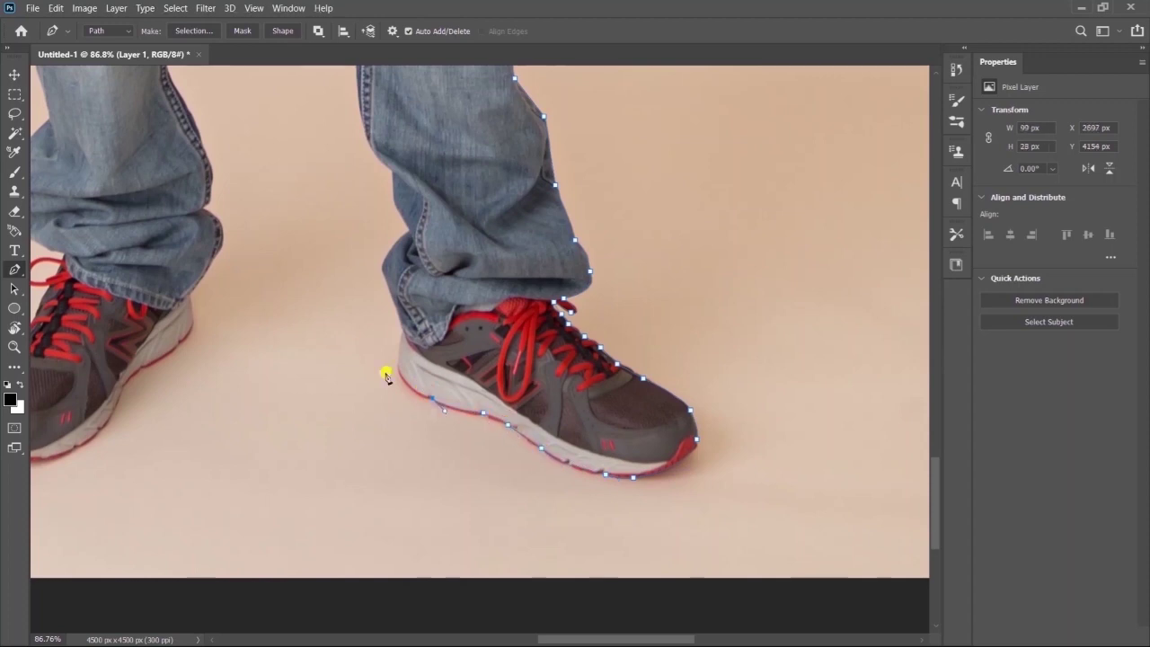
Step: Continue the path from the left shoe's heel up the cuff and along the leg's inner edge to the knee
{"action": "scroll", "coordinate": [404, 332], "scroll_direction": "up", "scroll_amount": 3}
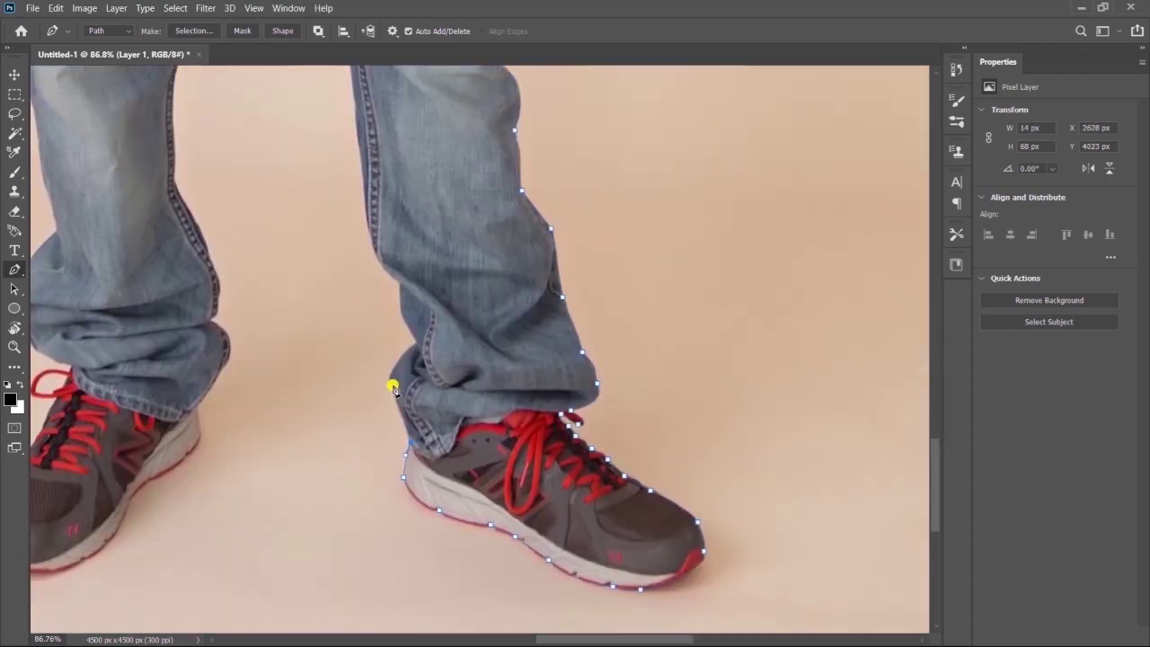
{"action": "left_click", "coordinate": [392, 386]}
{"action": "left_click_drag", "start_coordinate": [438, 337], "coordinate": [440, 337]}
{"action": "left_click", "coordinate": [417, 347], "text": "alt"}
{"action": "left_click_drag", "start_coordinate": [400, 316], "coordinate": [504, 459]}
{"action": "left_click", "coordinate": [400, 317], "text": "alt"}
{"action": "left_click", "coordinate": [399, 284]}
{"action": "left_click", "coordinate": [482, 420], "text": "alt"}
{"action": "left_click_drag", "start_coordinate": [482, 421], "coordinate": [491, 481]}
{"action": "left_click", "coordinate": [464, 331]}
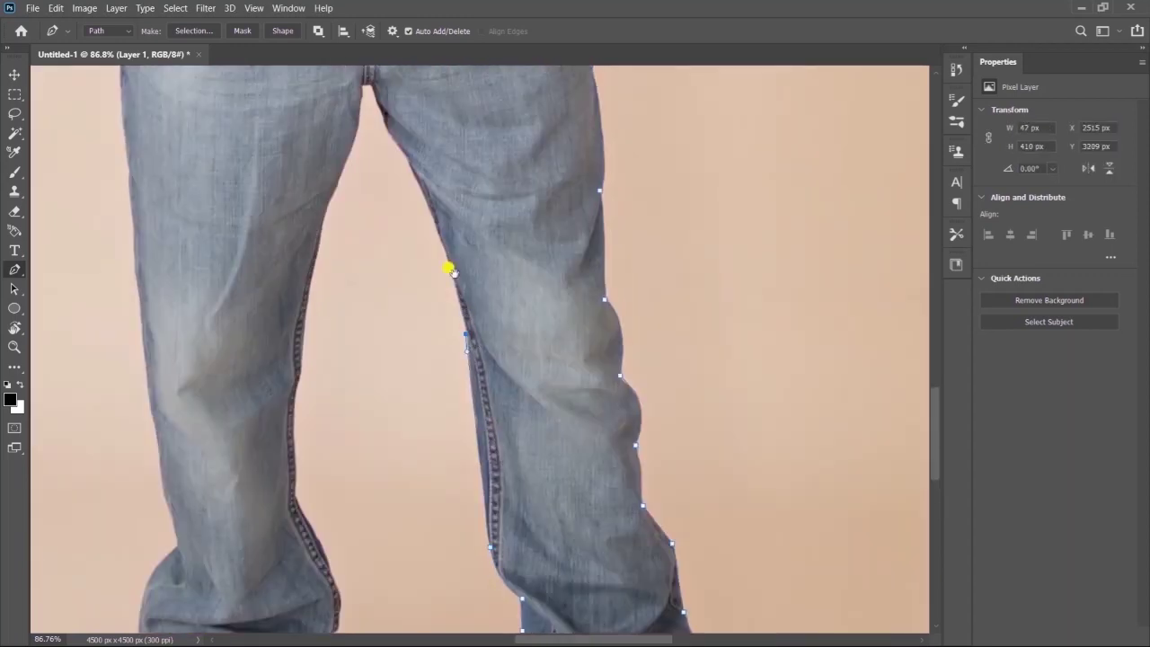
Step: Trace the inner edge of the left thigh up to the crotch and onto the other thigh
{"action": "left_click_drag", "start_coordinate": [449, 267], "coordinate": [496, 451]}
{"action": "left_click_drag", "start_coordinate": [459, 357], "coordinate": [419, 265]}
{"action": "left_click", "coordinate": [458, 354], "text": "alt"}
{"action": "left_click", "coordinate": [455, 340]}
{"action": "left_click", "coordinate": [404, 302]}
{"action": "left_click_drag", "start_coordinate": [374, 417], "coordinate": [395, 388]}
Step: Trace the inner edge of the man's right jeans leg down to the cuff where it meets the shoe
{"action": "left_click", "coordinate": [407, 352], "text": "alt"}
{"action": "left_click_drag", "start_coordinate": [409, 429], "coordinate": [443, 325]}
{"action": "left_click_drag", "start_coordinate": [416, 400], "coordinate": [418, 451]}
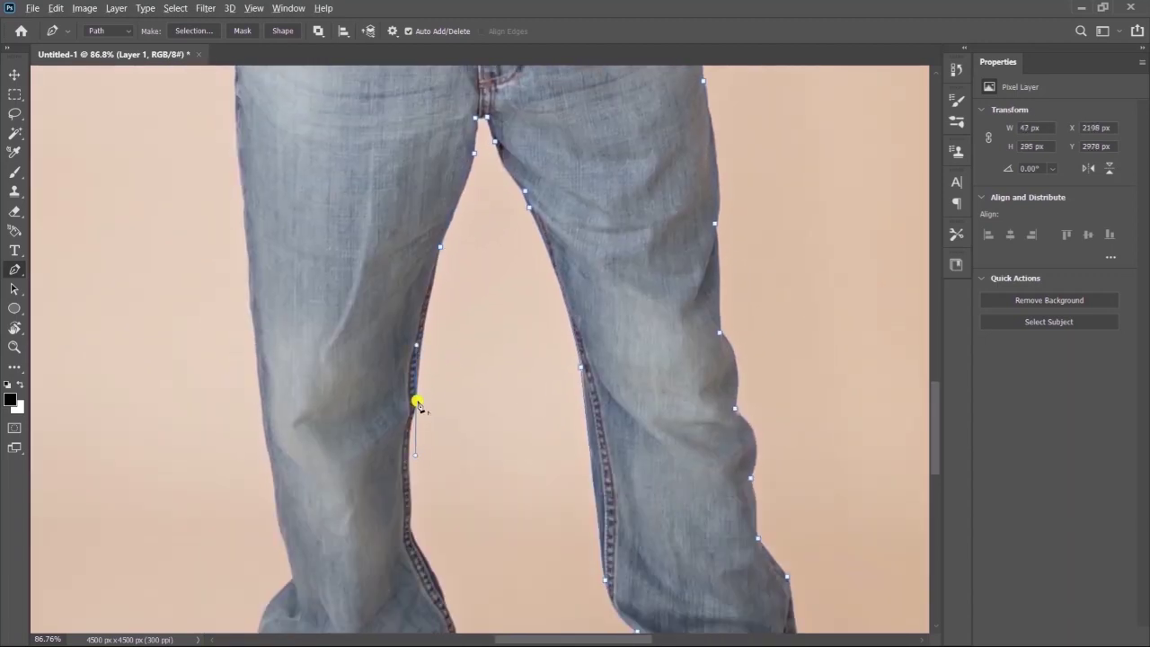
{"action": "left_click_drag", "start_coordinate": [416, 511], "coordinate": [415, 449]}
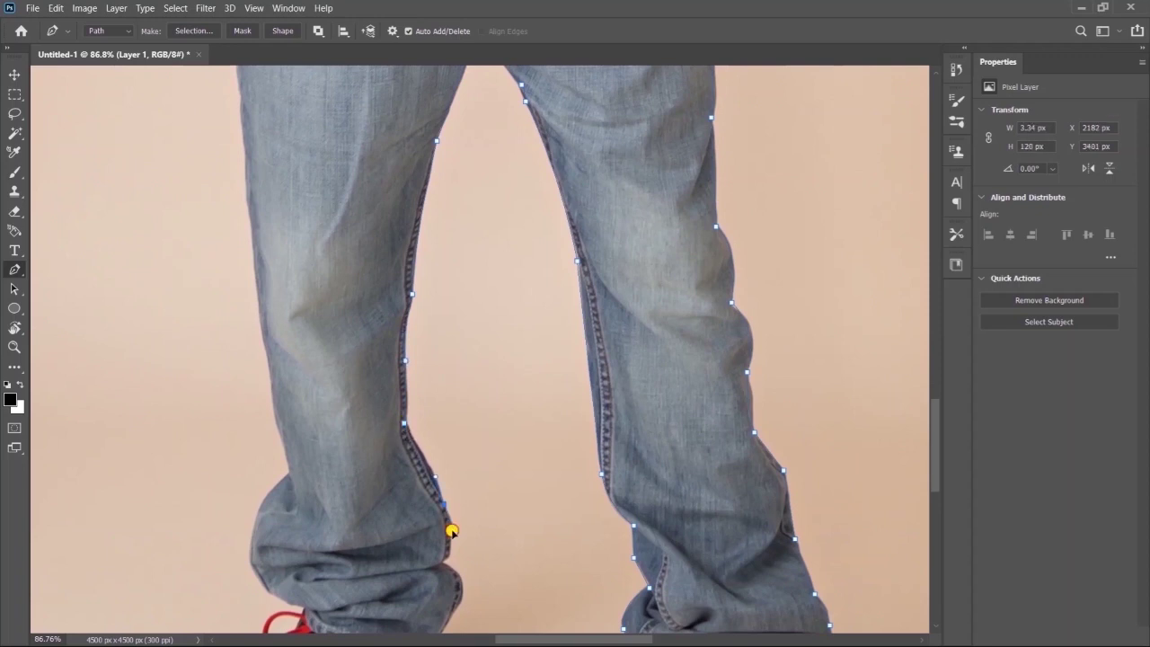
{"action": "left_click_drag", "start_coordinate": [451, 531], "coordinate": [515, 299]}
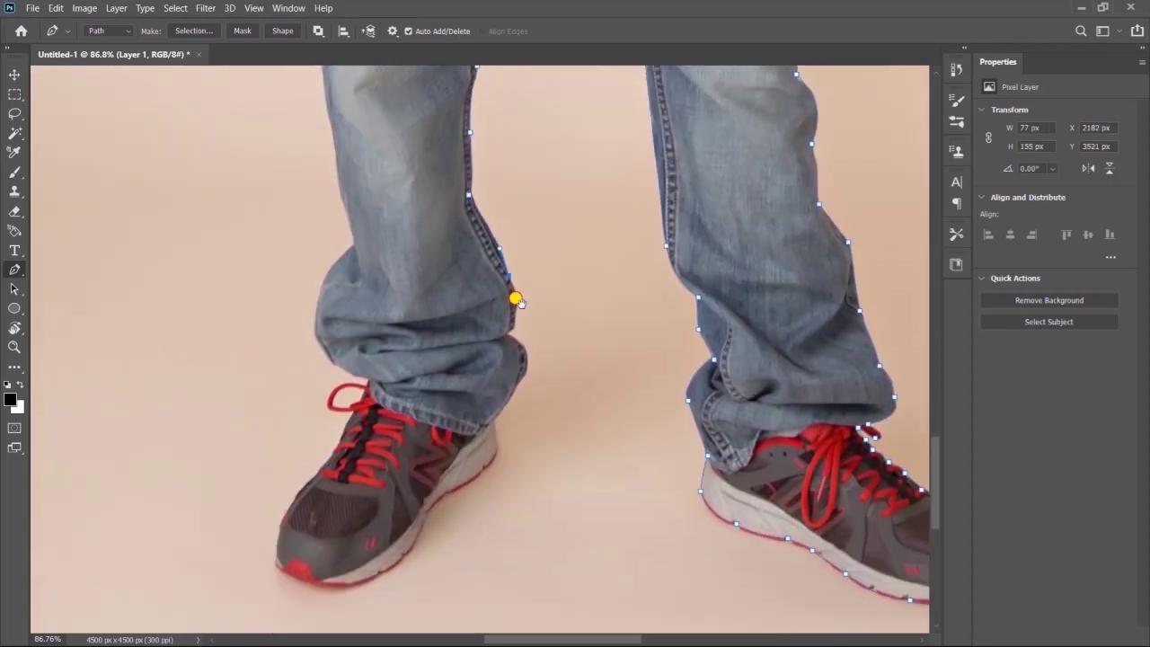
{"action": "left_click_drag", "start_coordinate": [493, 410], "coordinate": [530, 353]}
{"action": "left_click", "coordinate": [485, 423]}
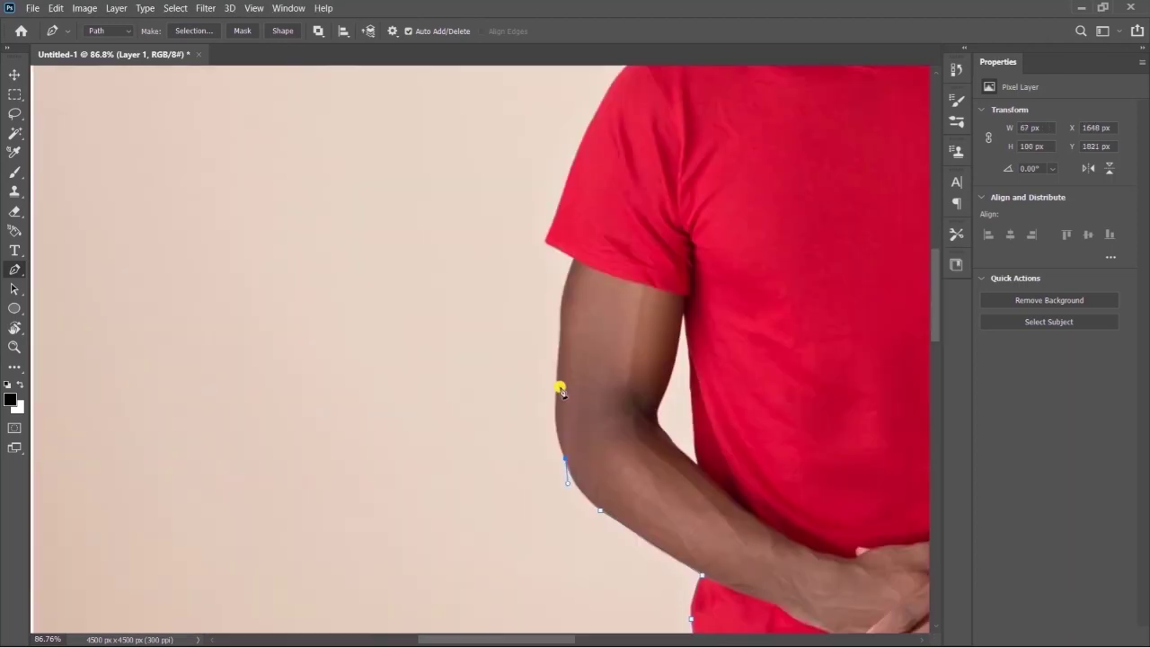
Step: Continue the path up the outside of the man's right arm from the elbow and around the sleeve hem
{"action": "left_click_drag", "start_coordinate": [552, 401], "coordinate": [555, 377]}
{"action": "left_click", "coordinate": [562, 329]}
{"action": "left_click_drag", "start_coordinate": [559, 262], "coordinate": [589, 426]}
{"action": "left_click", "coordinate": [581, 385], "text": "alt"}
{"action": "left_click", "coordinate": [550, 367]}
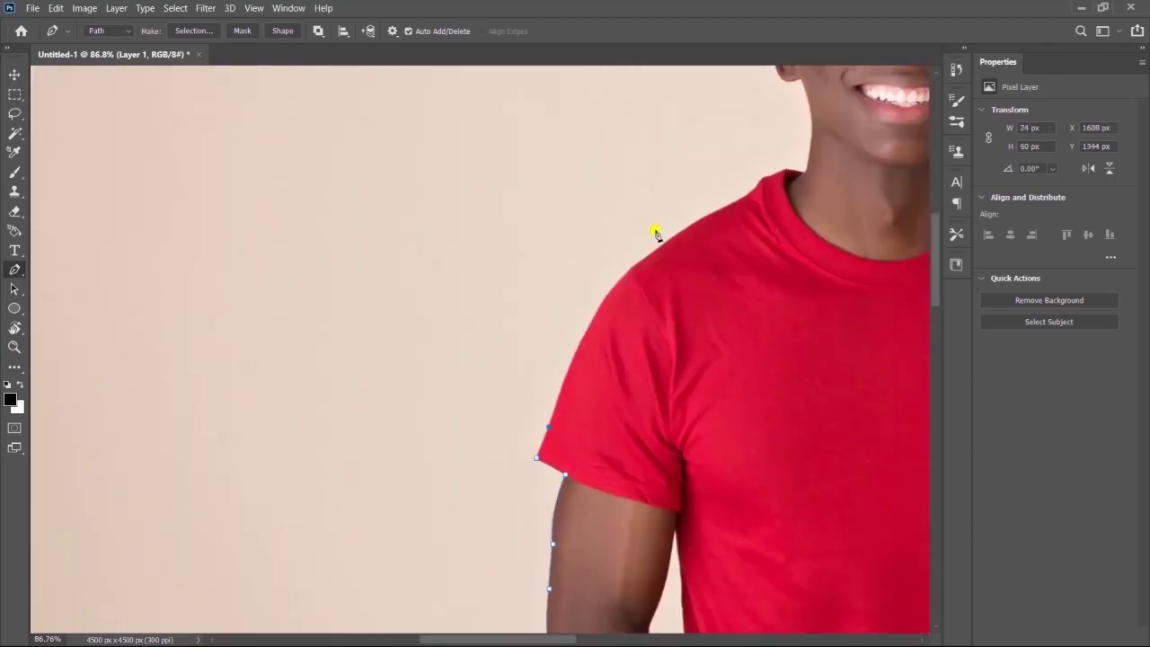
Step: Trace the right shoulder, collar, neck and ear, and close the path at its starting point
{"action": "left_click_drag", "start_coordinate": [655, 252], "coordinate": [746, 412]}
{"action": "left_click", "coordinate": [636, 266], "text": "alt"}
{"action": "key", "text": "ctrl+z"}
{"action": "left_click", "coordinate": [776, 322], "text": "alt"}
{"action": "left_click", "coordinate": [781, 321]}
{"action": "left_click_drag", "start_coordinate": [751, 315], "coordinate": [741, 261]}
{"action": "left_click", "coordinate": [750, 315], "text": "alt"}
{"action": "left_click", "coordinate": [723, 290], "text": "alt"}
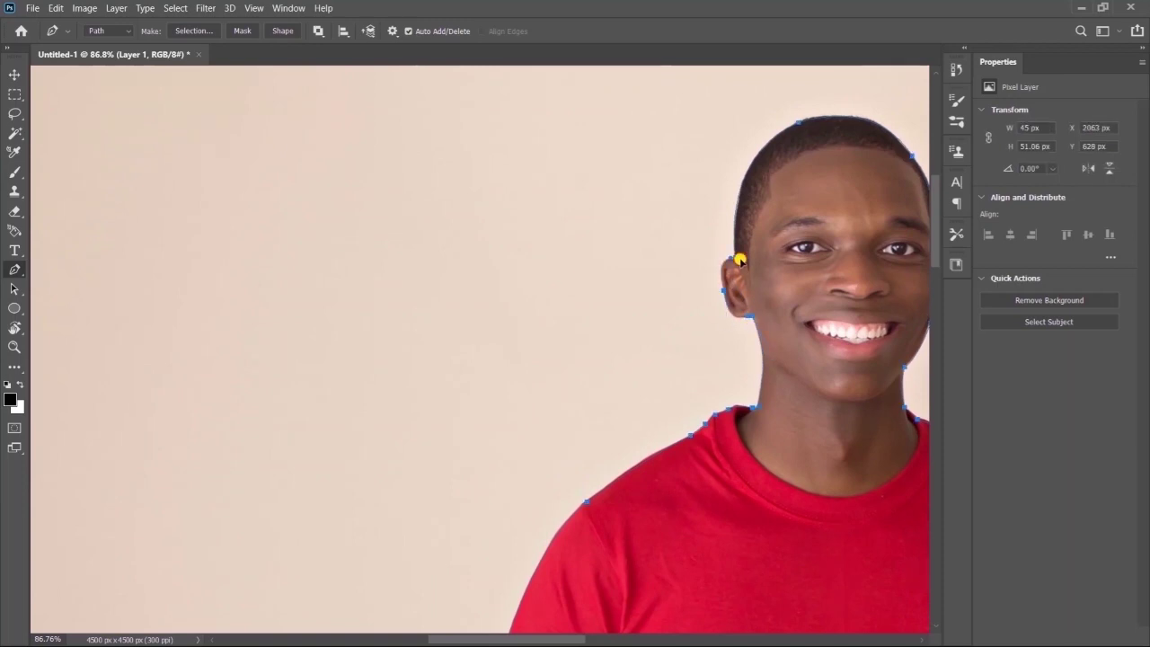
Step: Turn the path into a selection, copy the man to a new layer, and hide Layer 1
{"action": "key", "text": "ctrl+Return"}
{"action": "key", "text": "ctrl+j"}
{"action": "key", "text": "ctrl+0"}
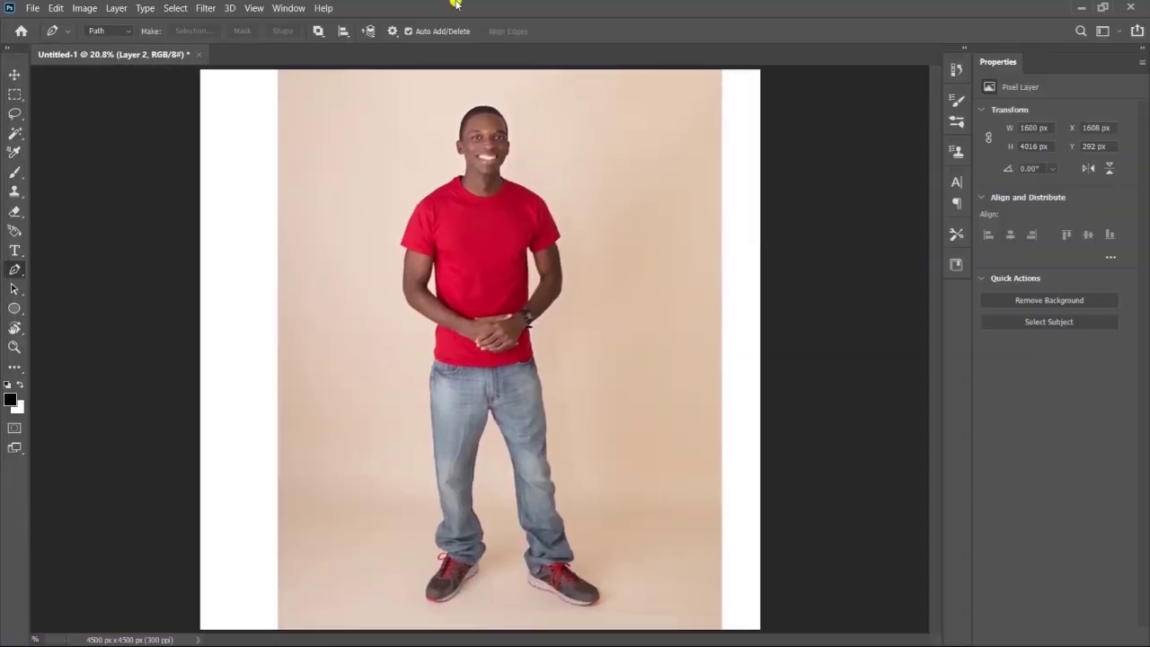
{"action": "left_click", "coordinate": [288, 8]}
{"action": "left_click", "coordinate": [314, 311]}
{"action": "left_click", "coordinate": [72, 297]}
Step: Select the leftover background between both arms and the torso with the Magic Wand, delete it and deselect
{"action": "key", "text": "z"}
{"action": "left_click_drag", "start_coordinate": [533, 265], "coordinate": [698, 390]}
{"action": "key", "text": "w"}
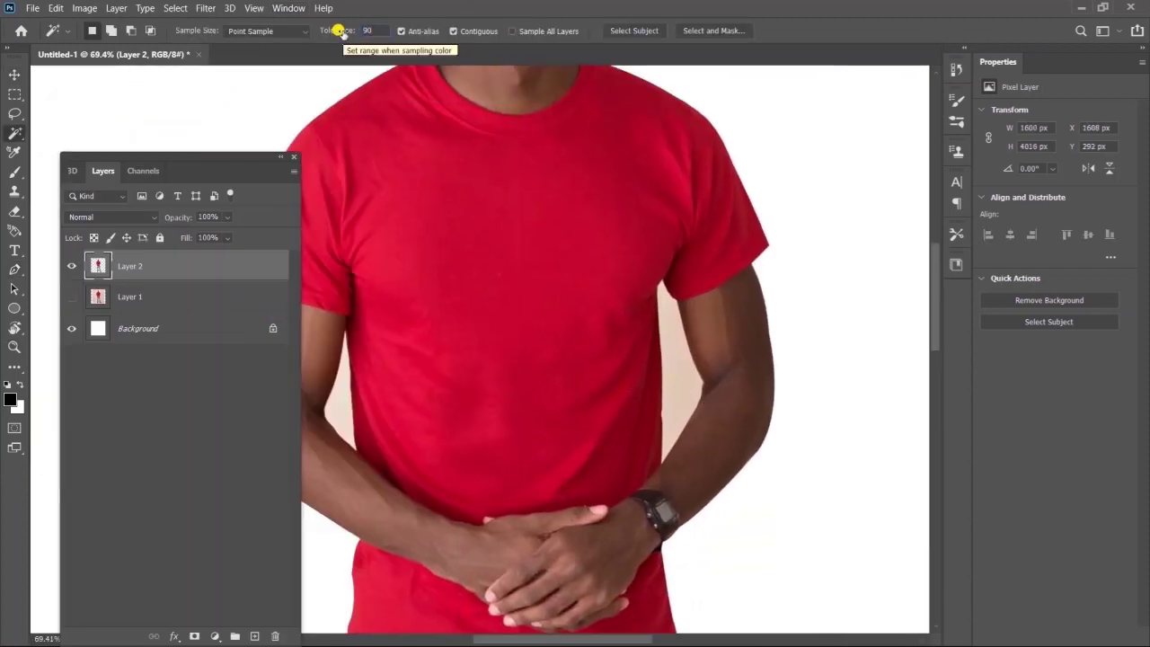
{"action": "left_click", "coordinate": [669, 350]}
{"action": "left_click_drag", "start_coordinate": [339, 401], "coordinate": [461, 377]}
{"action": "left_click", "coordinate": [471, 381], "text": "shift"}
{"action": "key", "text": "Delete"}
{"action": "key", "text": "ctrl+d"}
{"action": "key", "text": "ctrl+0"}
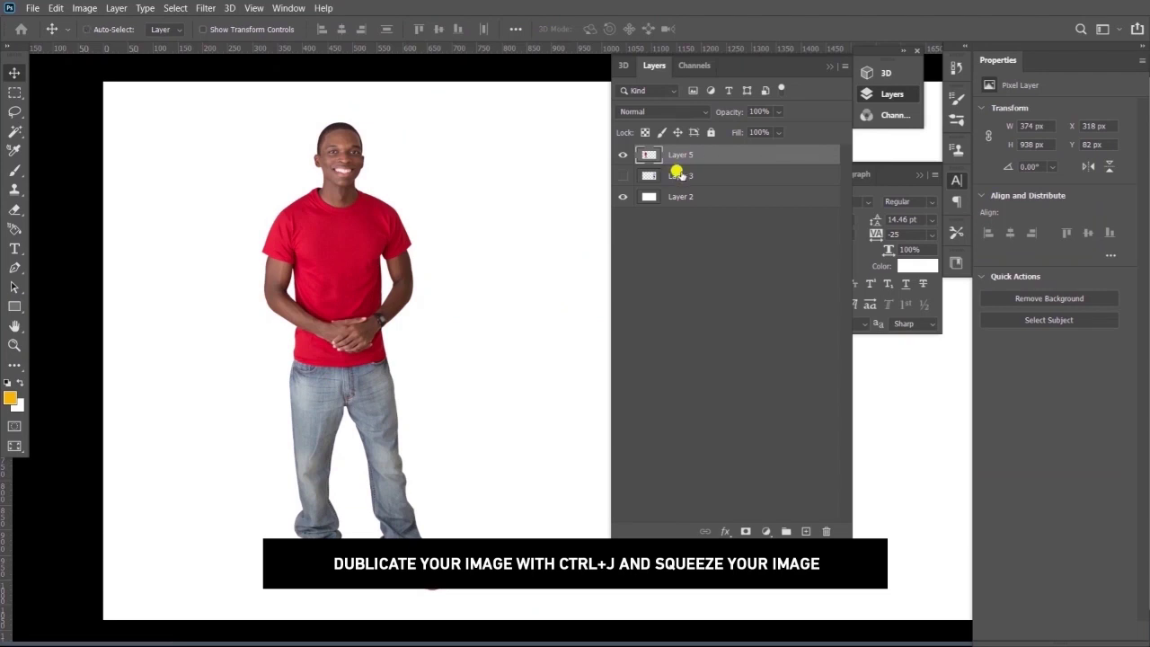
Step: Duplicate Layer 5 and squeeze the copy horizontally to about 142 px wide at full height
{"action": "key", "text": "ctrl+j"}
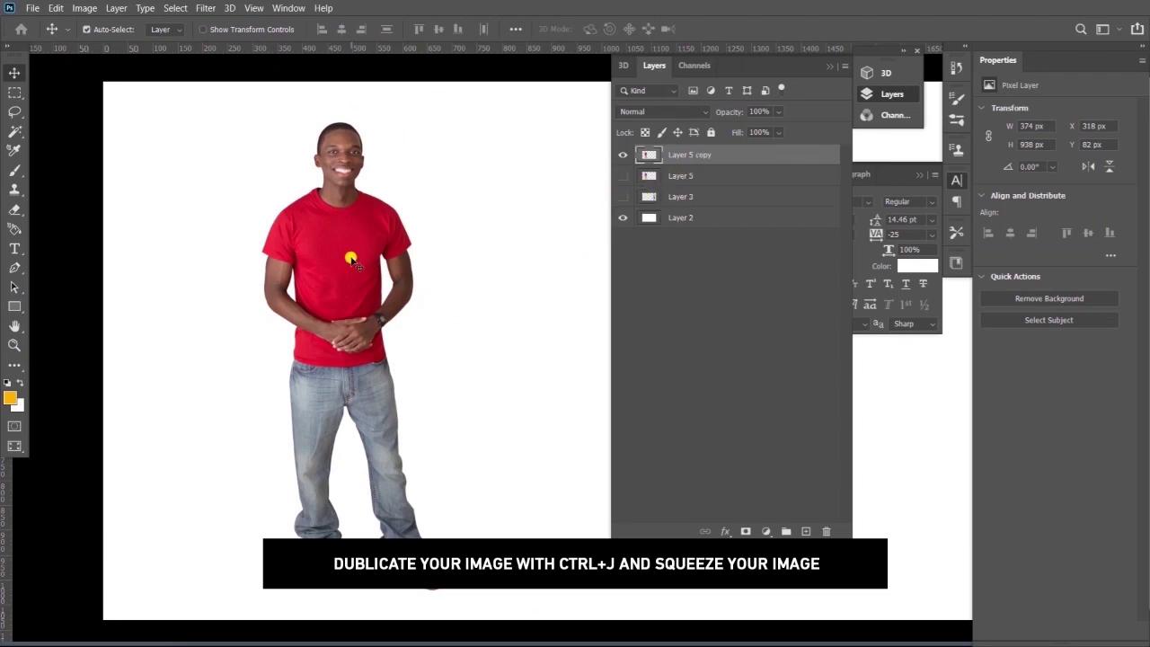
{"action": "key", "text": "ctrl+t"}
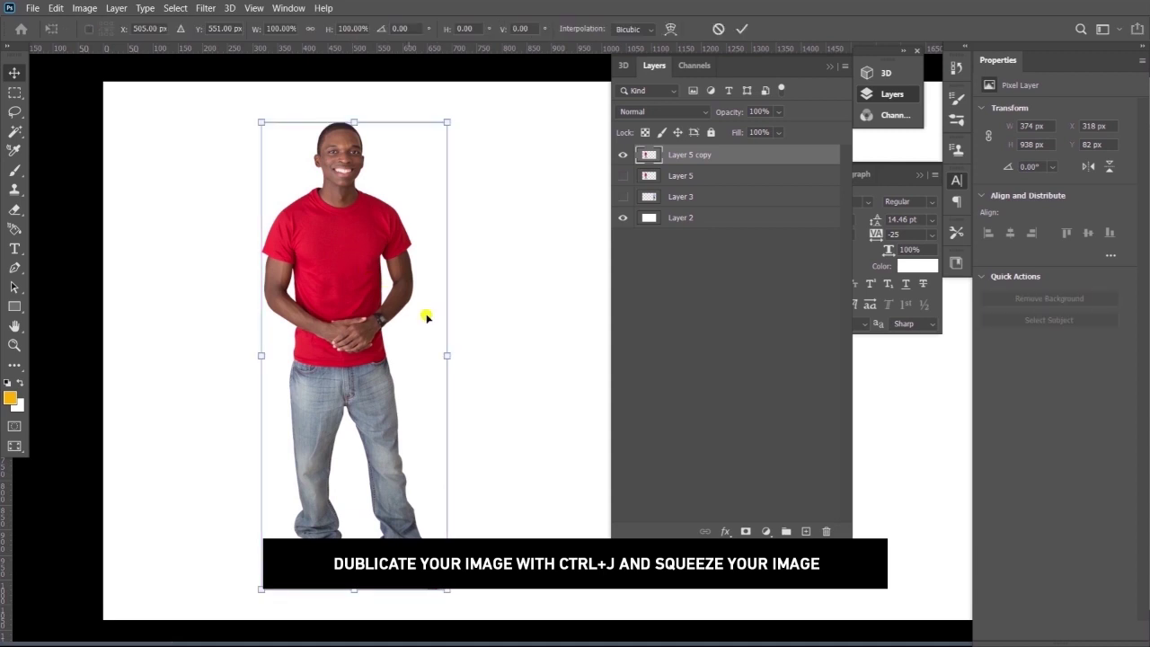
{"action": "left_click_drag", "start_coordinate": [447, 358], "coordinate": [331, 356]}
{"action": "key", "text": "Return"}
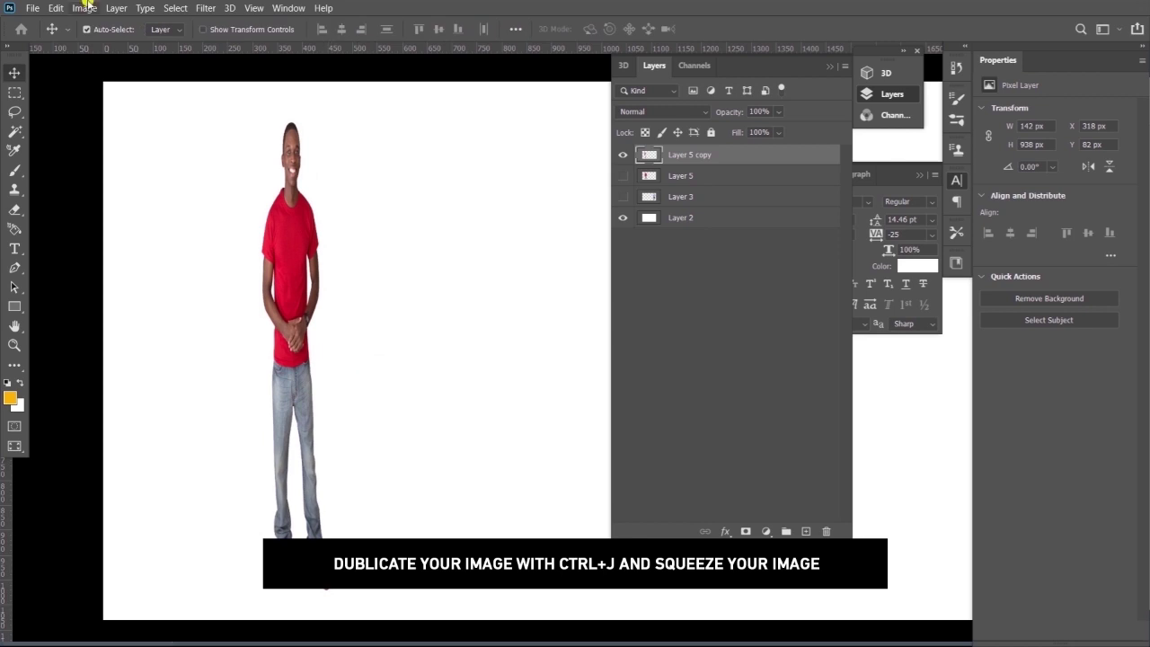
Step: Apply the Polar Coordinates distort filter to Layer 5 copy
{"action": "left_click", "coordinate": [203, 7]}
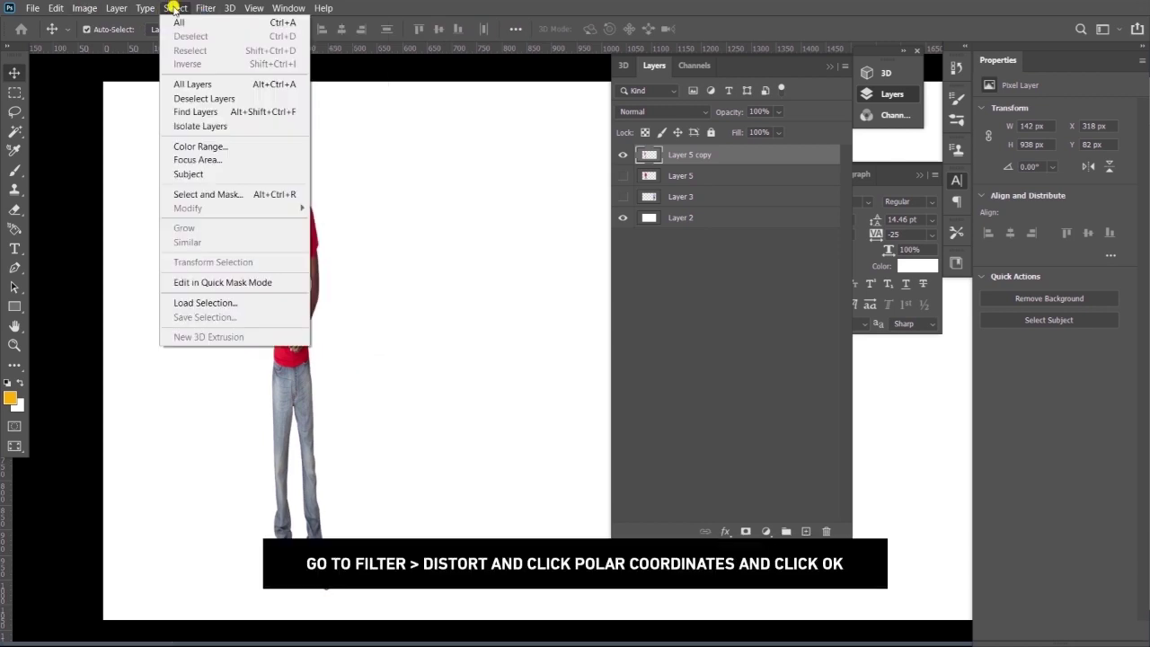
{"action": "left_click", "coordinate": [204, 7]}
{"action": "mouse_move", "coordinate": [224, 193]}
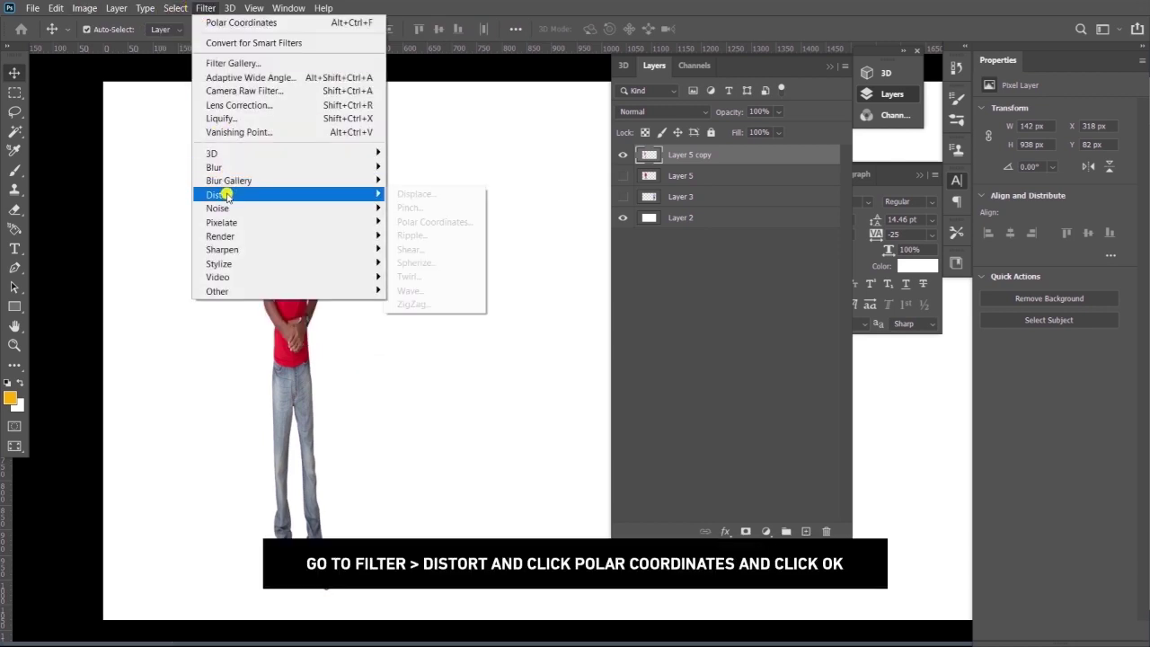
{"action": "left_click", "coordinate": [436, 223]}
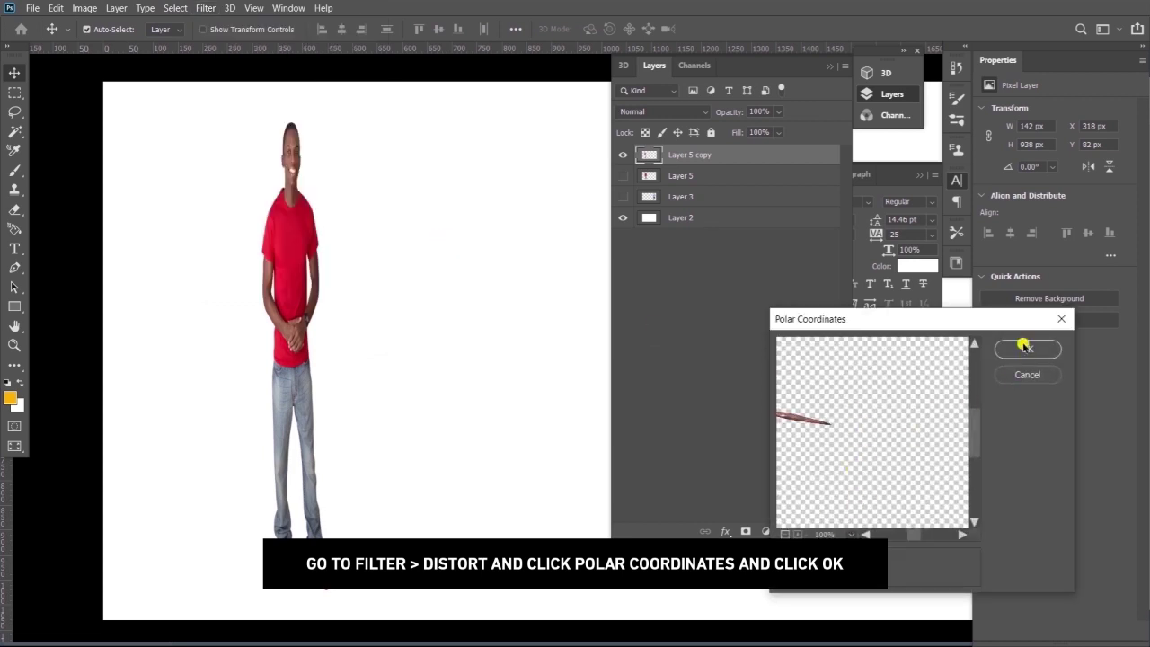
{"action": "left_click", "coordinate": [1026, 347]}
Step: Rotate the distorted figure 90° counterclockwise, then adjust its tilt and position so it stands upright on the canvas
{"action": "key", "text": "ctrl+t"}
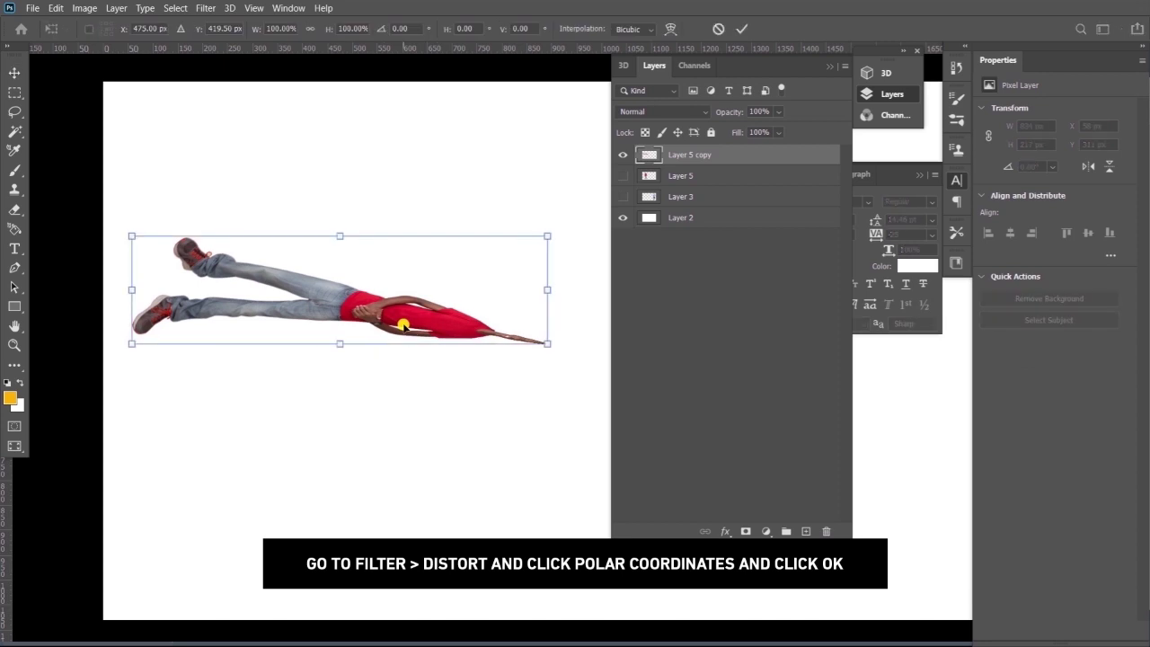
{"action": "right_click", "coordinate": [404, 326]}
{"action": "left_click", "coordinate": [460, 537]}
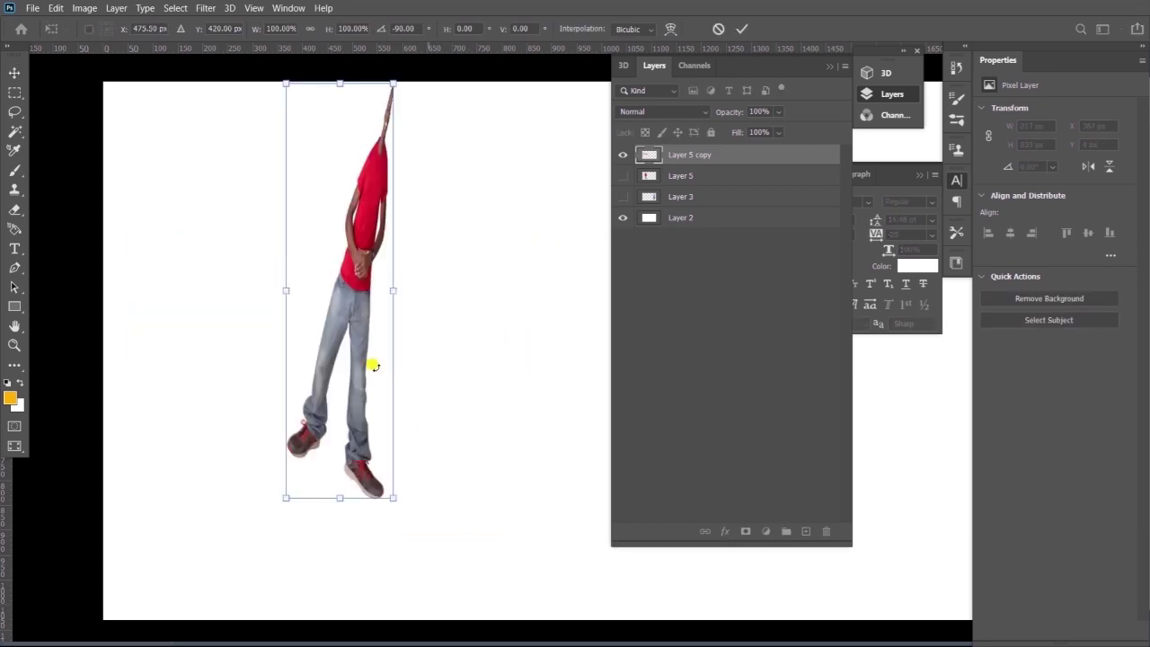
{"action": "left_click_drag", "start_coordinate": [374, 366], "coordinate": [428, 192]}
{"action": "key", "text": "Return"}
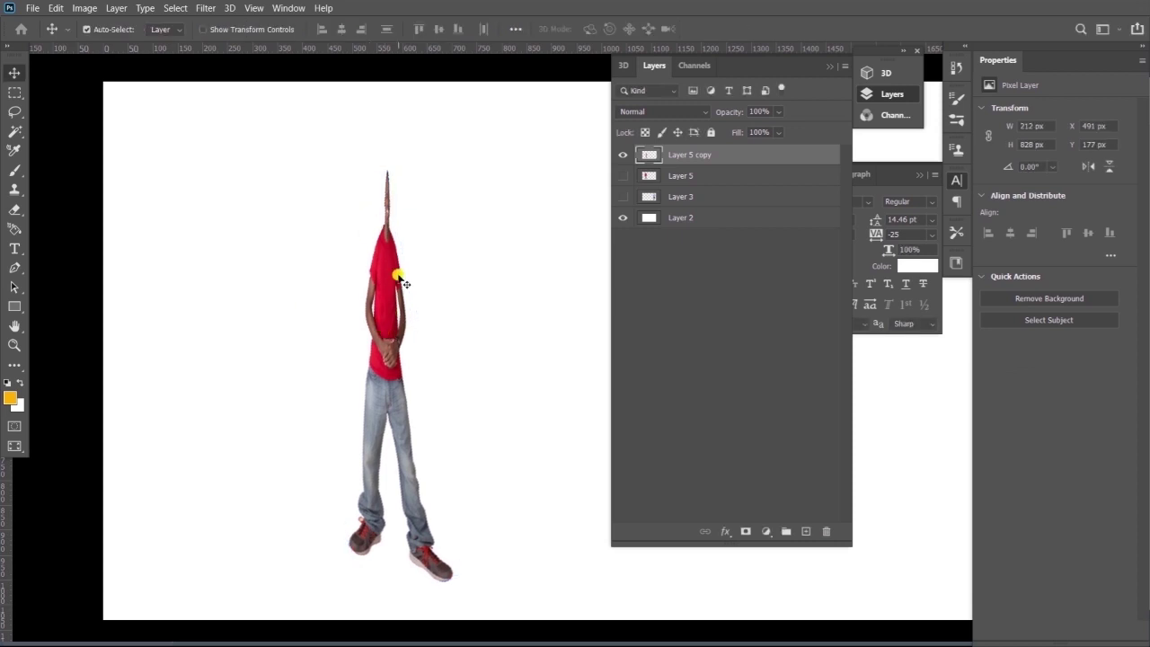
Step: Stretch the distorted figure horizontally to about 399 px wide and move it left to about X 325 px
{"action": "key", "text": "ctrl+t"}
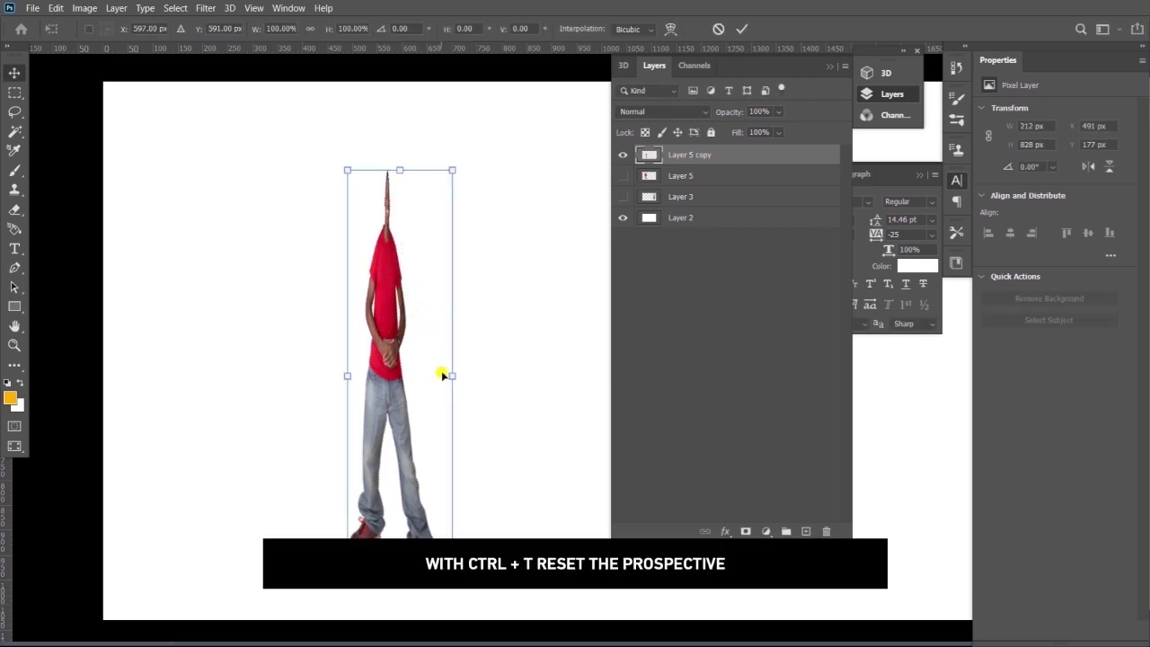
{"action": "left_click_drag", "start_coordinate": [451, 374], "coordinate": [509, 375]}
{"action": "left_click_drag", "start_coordinate": [342, 374], "coordinate": [306, 375]}
{"action": "key", "text": "Return"}
{"action": "left_click_drag", "start_coordinate": [391, 383], "coordinate": [343, 383]}
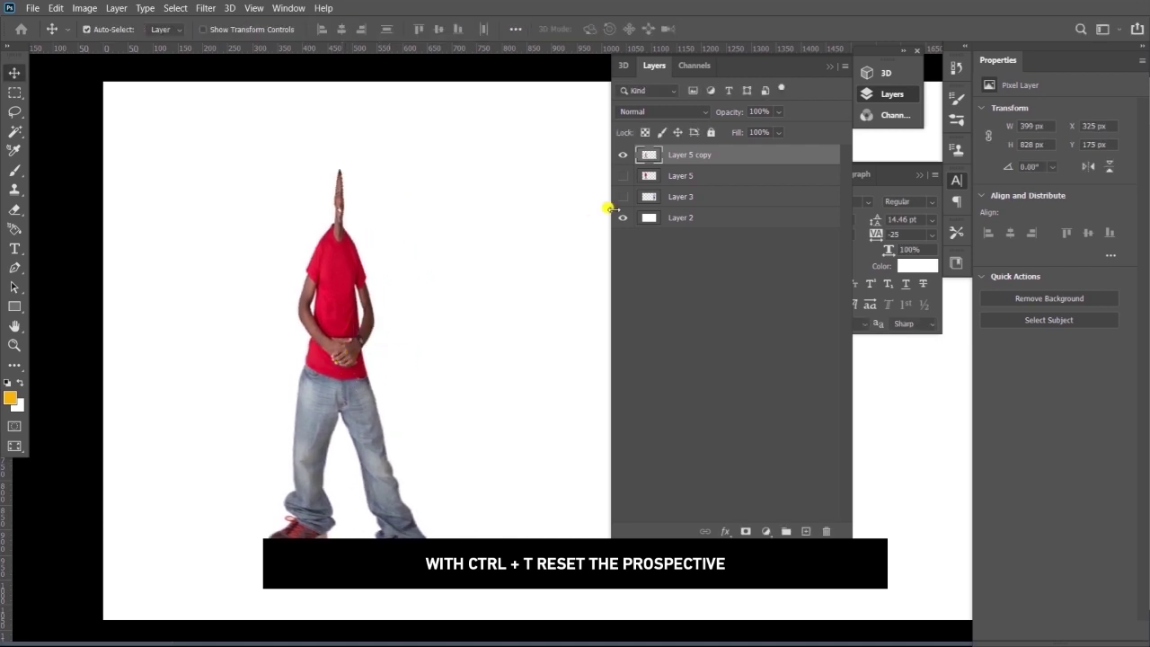
Step: Hide Layer 5 copy, then show and select the original Layer 5
{"action": "left_click", "coordinate": [623, 155]}
{"action": "left_click", "coordinate": [622, 176]}
{"action": "left_click", "coordinate": [681, 177]}
Step: Start a Pen path on Layer 5 along the man's jawline and under the chin
{"action": "key", "text": "z"}
{"action": "left_click_drag", "start_coordinate": [338, 153], "coordinate": [332, 270]}
{"action": "key", "text": "p"}
{"action": "left_click", "coordinate": [305, 267]}
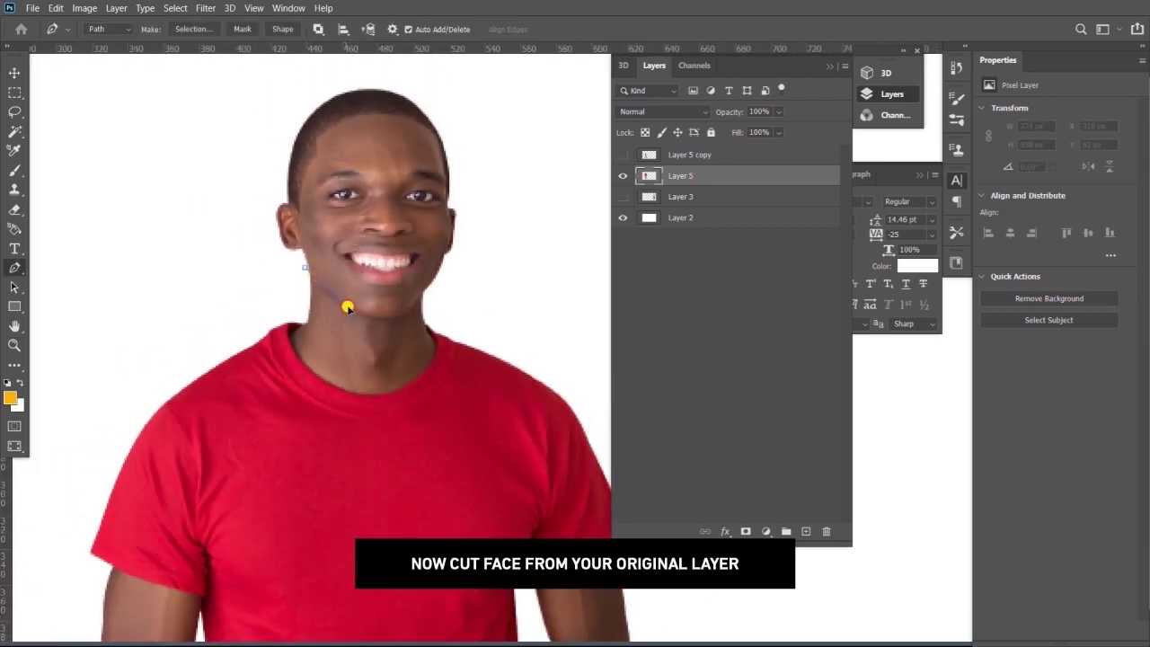
{"action": "left_click", "coordinate": [364, 318]}
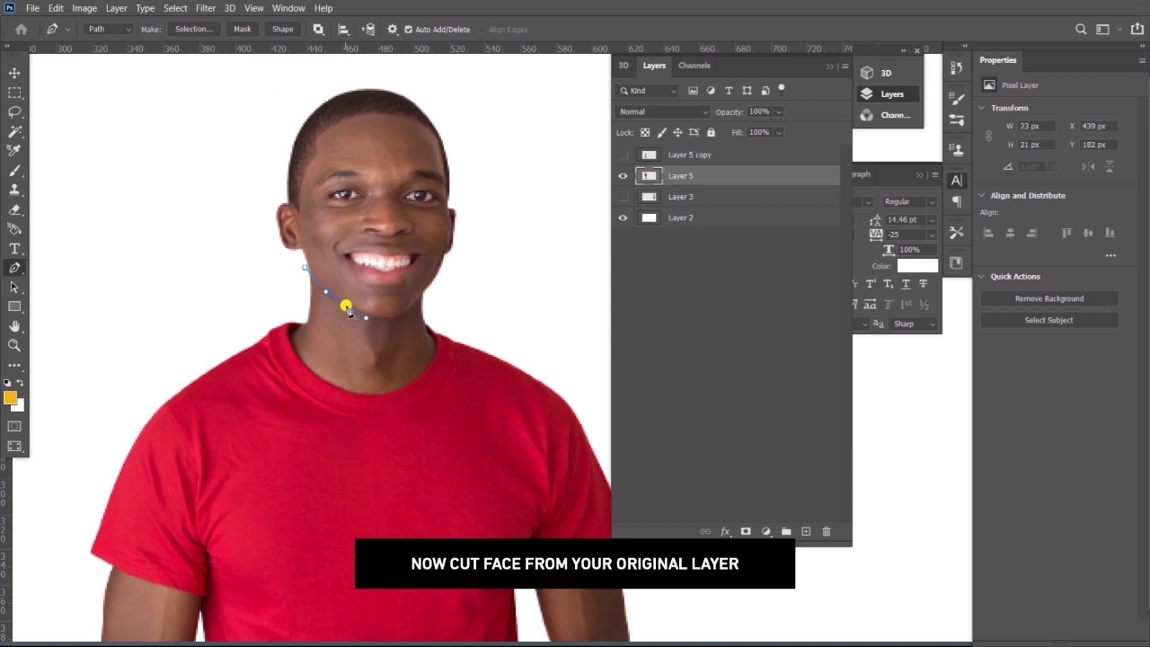
{"action": "left_click_drag", "start_coordinate": [422, 295], "coordinate": [458, 275]}
{"action": "left_click", "coordinate": [420, 295], "text": "alt"}
Step: Loop the path loosely around the head, close it at the jaw, and convert it to a selection
{"action": "left_click_drag", "start_coordinate": [504, 234], "coordinate": [504, 223]}
{"action": "left_click_drag", "start_coordinate": [466, 106], "coordinate": [446, 98]}
{"action": "left_click_drag", "start_coordinate": [375, 71], "coordinate": [324, 52]}
{"action": "left_click_drag", "start_coordinate": [255, 95], "coordinate": [242, 215]}
{"action": "left_click_drag", "start_coordinate": [275, 262], "coordinate": [282, 274]}
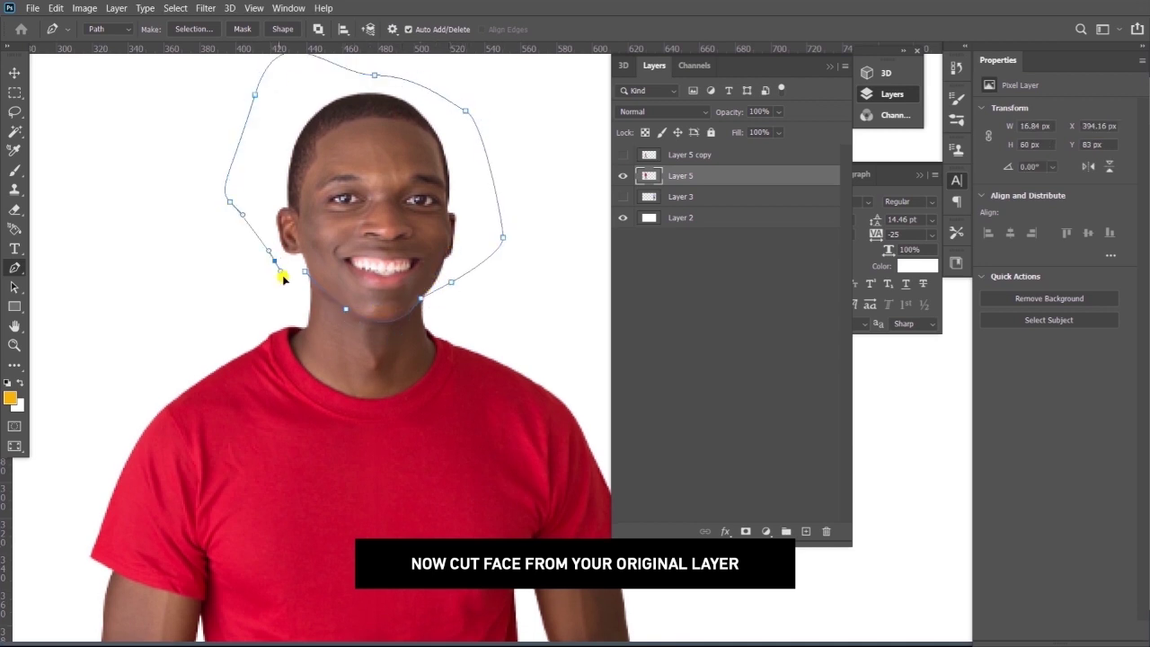
{"action": "left_click", "coordinate": [284, 277]}
{"action": "key", "text": "ctrl+Return"}
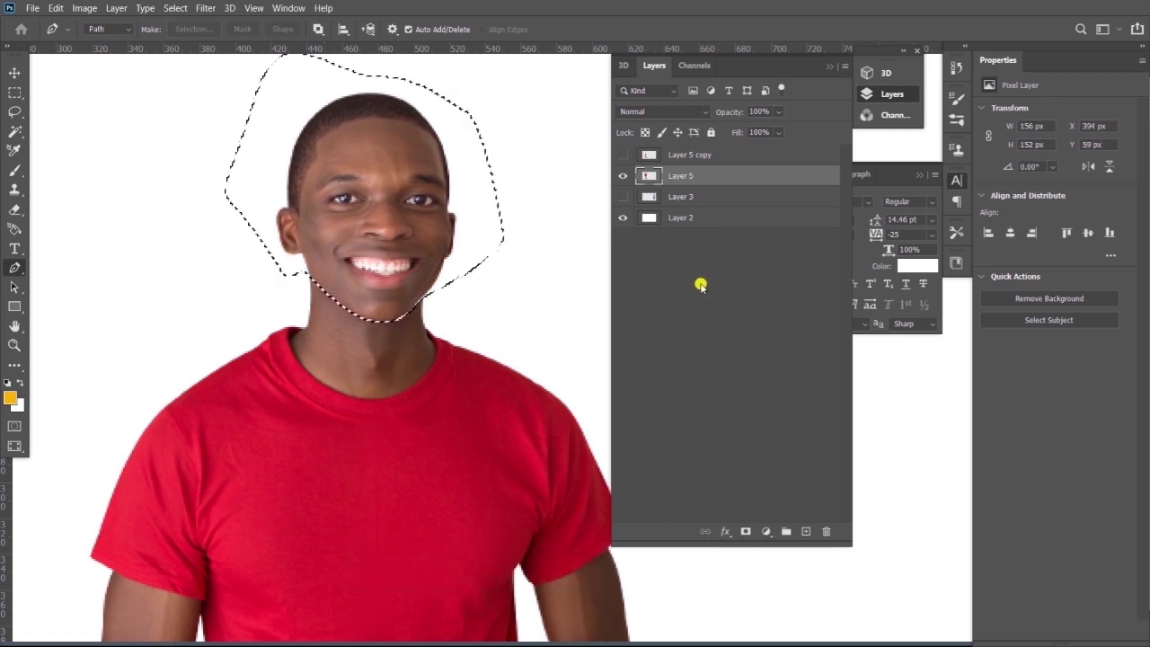
Step: Copy the selected head to a new layer, then hide Layer 5 and show the distorted body on Layer 5 copy
{"action": "key", "text": "ctrl+j"}
{"action": "left_click", "coordinate": [622, 196]}
{"action": "key", "text": "v"}
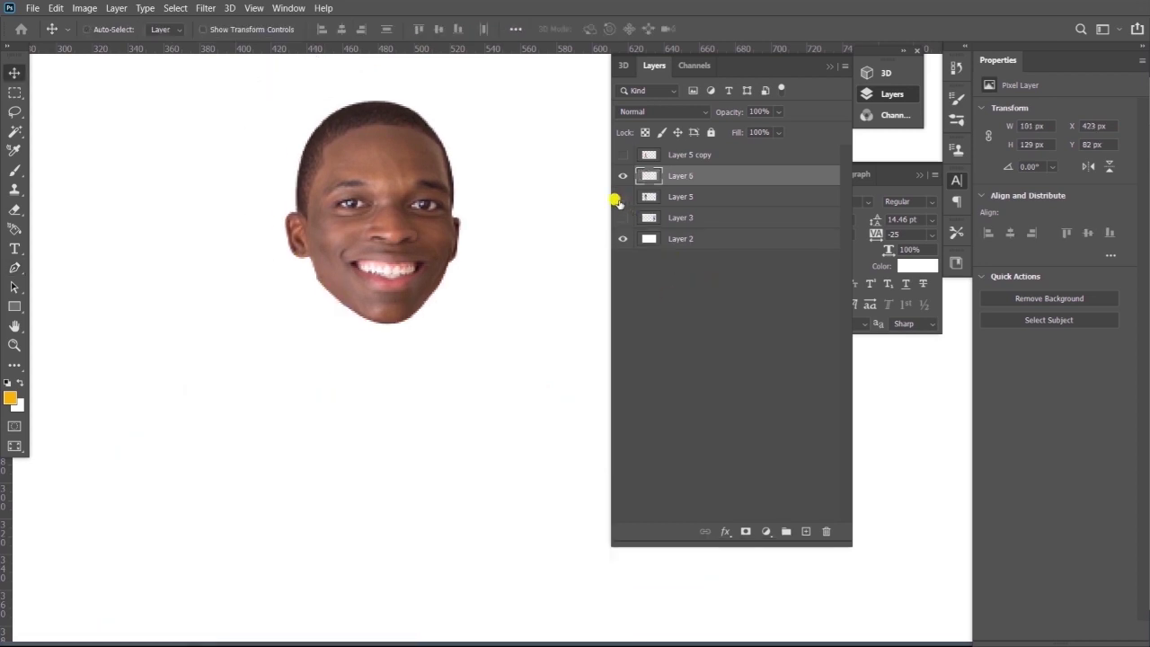
{"action": "key", "text": "ctrl+minus"}
{"action": "left_click", "coordinate": [624, 156]}
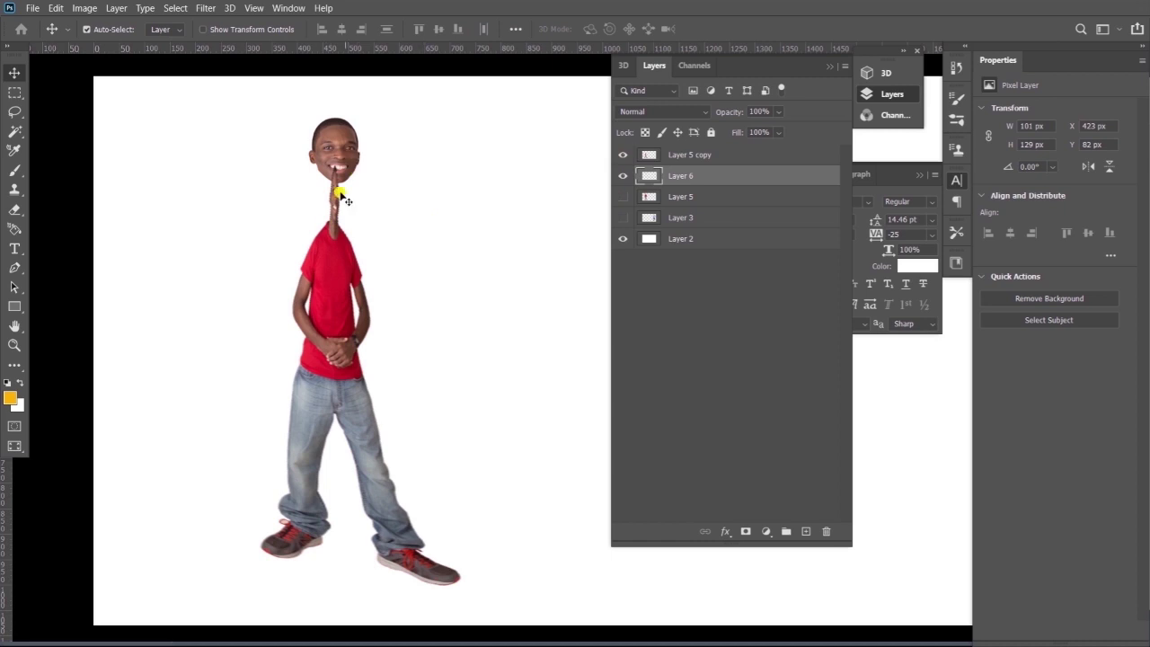
Step: Bring the head layer above the distorted body, enlarge it to about 143 × 183 px and position it over the neck
{"action": "left_click_drag", "start_coordinate": [347, 157], "coordinate": [421, 355]}
{"action": "key", "text": "ctrl+bracketright"}
{"action": "key", "text": "ctrl+t"}
{"action": "key", "text": "Return"}
{"action": "key", "text": "z"}
{"action": "key", "text": "v"}
{"action": "left_click_drag", "start_coordinate": [414, 303], "coordinate": [390, 313]}
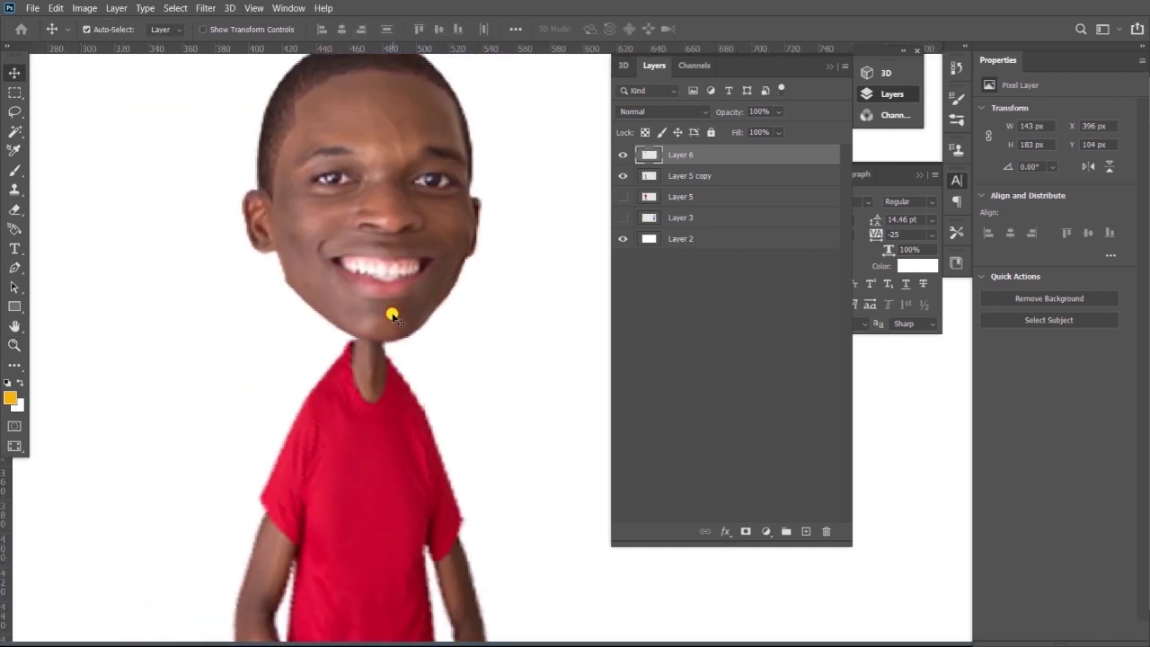
Step: Outline the excess edge below the head's jaw and chin with the Pen tool, delete it from Layer 6, and deselect
{"action": "key", "text": "p"}
{"action": "left_click", "coordinate": [277, 252]}
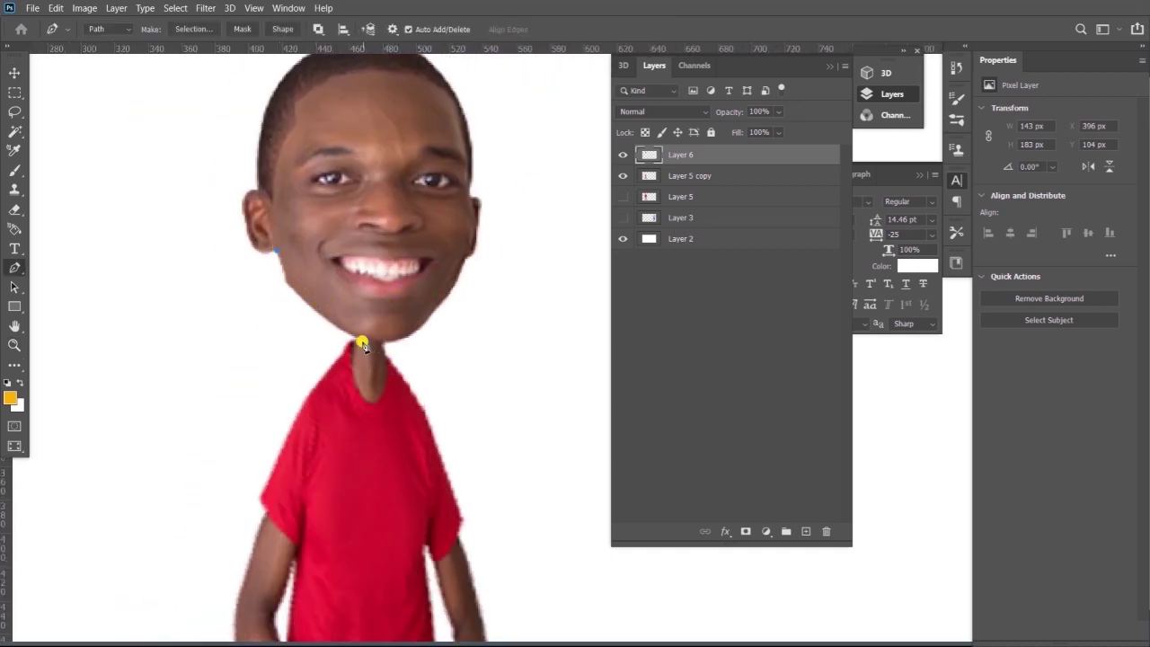
{"action": "left_click_drag", "start_coordinate": [398, 359], "coordinate": [403, 359]}
{"action": "left_click", "coordinate": [350, 335], "text": "alt"}
{"action": "left_click_drag", "start_coordinate": [446, 293], "coordinate": [490, 220]}
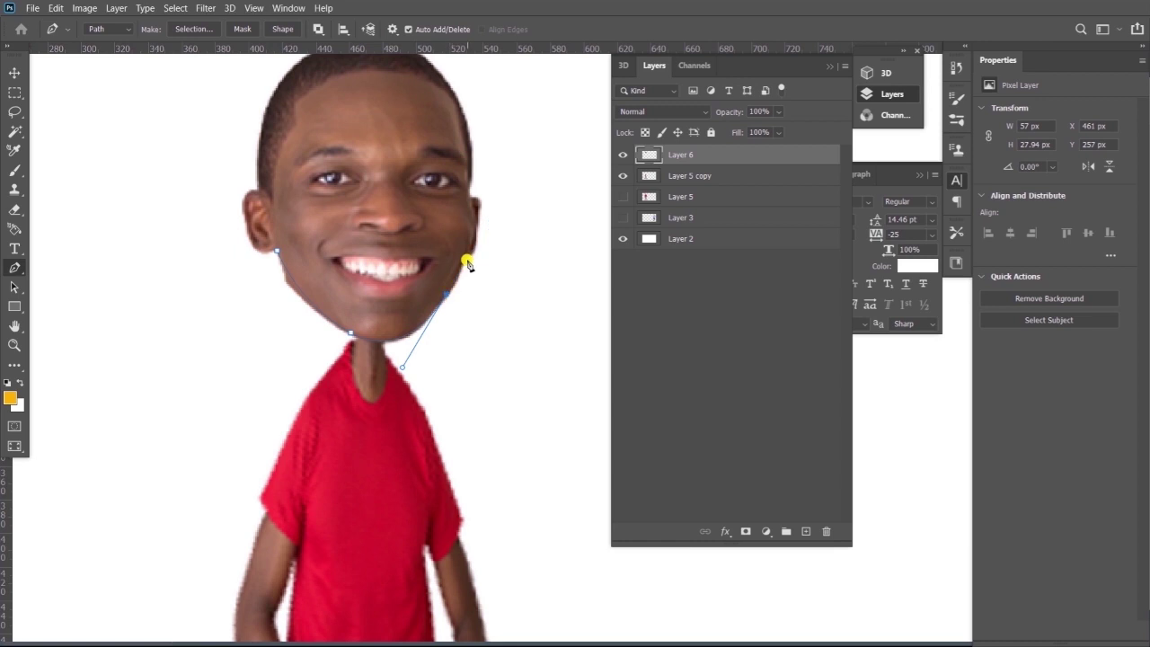
{"action": "left_click", "coordinate": [492, 297]}
{"action": "left_click", "coordinate": [462, 379]}
{"action": "left_click", "coordinate": [350, 398]}
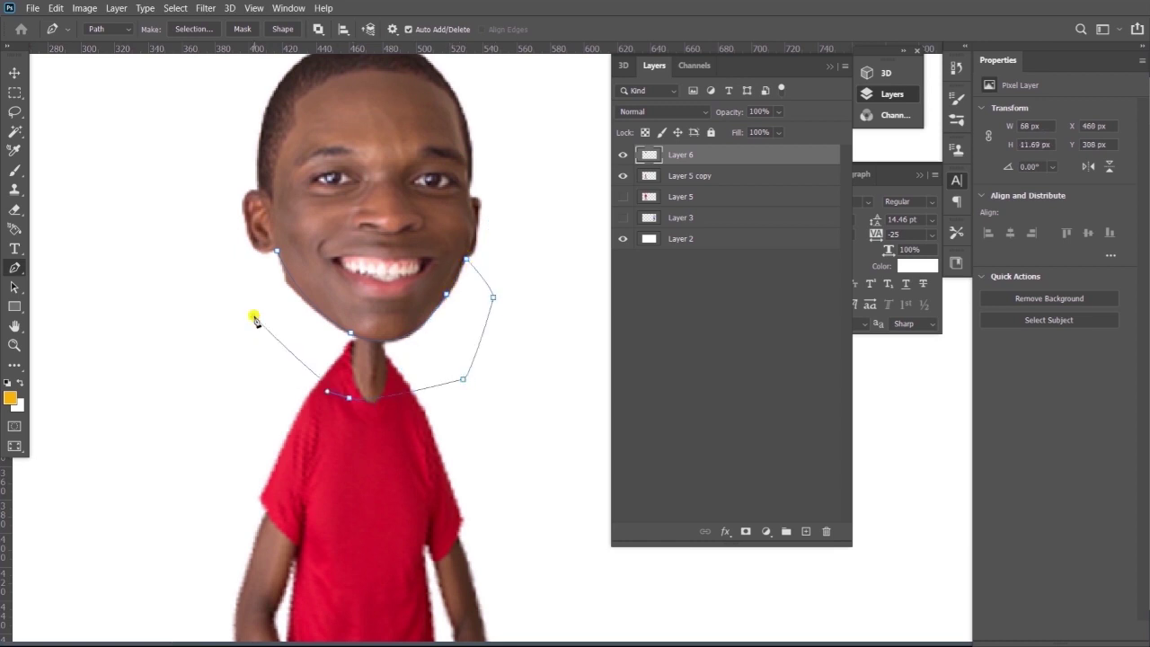
{"action": "key", "text": "ctrl+Return"}
{"action": "key", "text": "ctrl+d"}
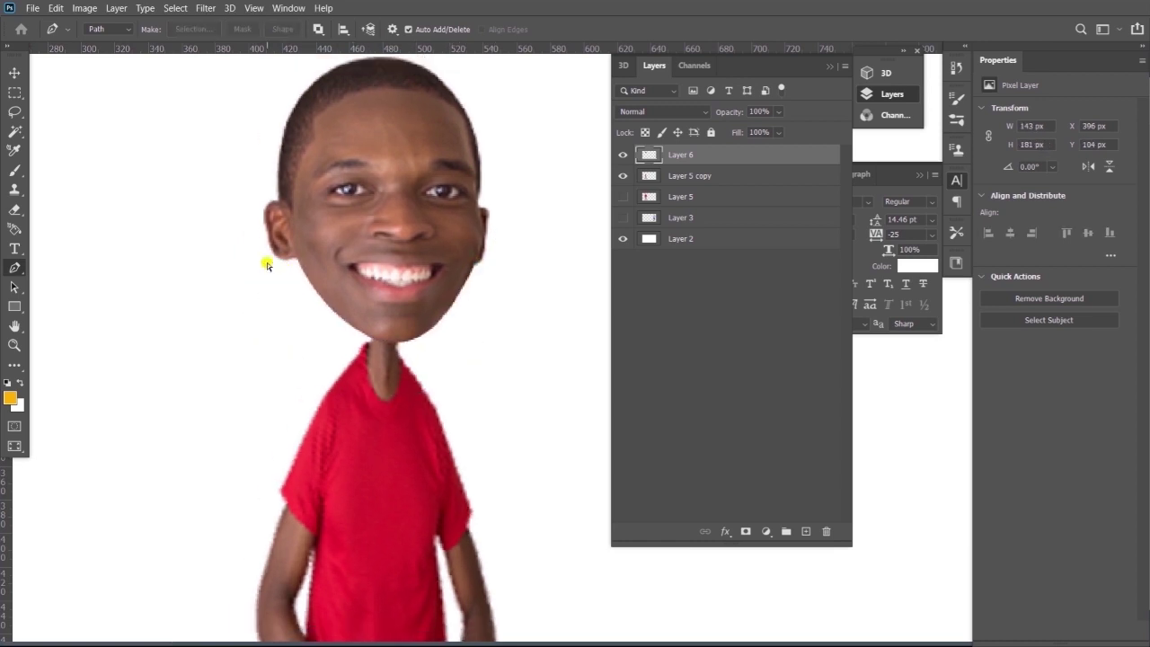
Step: Nudge the head on Layer 6 slightly to align it with the neck
{"action": "key", "text": "ctrl+0"}
{"action": "key", "text": "v"}
{"action": "left_click_drag", "start_coordinate": [350, 190], "coordinate": [346, 189]}
Step: Distort the body on Layer 5 copy at its lower corners, pulling one foot down and raising the other, to about 392 × 803 px
{"action": "left_click", "coordinate": [332, 481]}
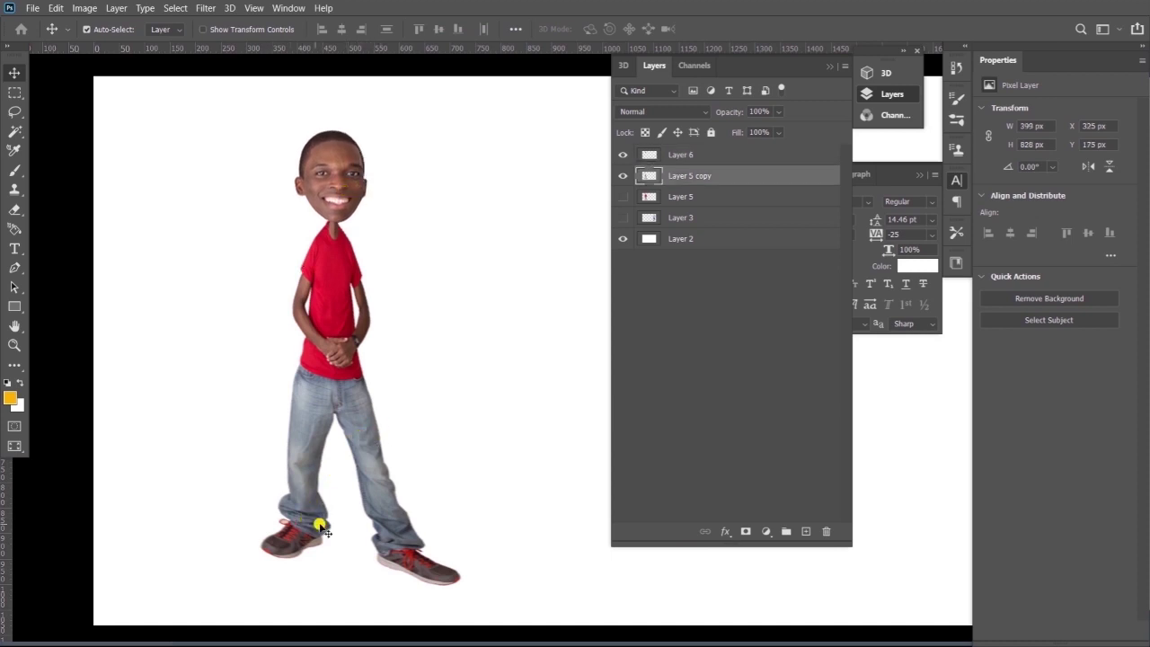
{"action": "key", "text": "ctrl+t"}
{"action": "left_click_drag", "start_coordinate": [263, 575], "coordinate": [262, 600]}
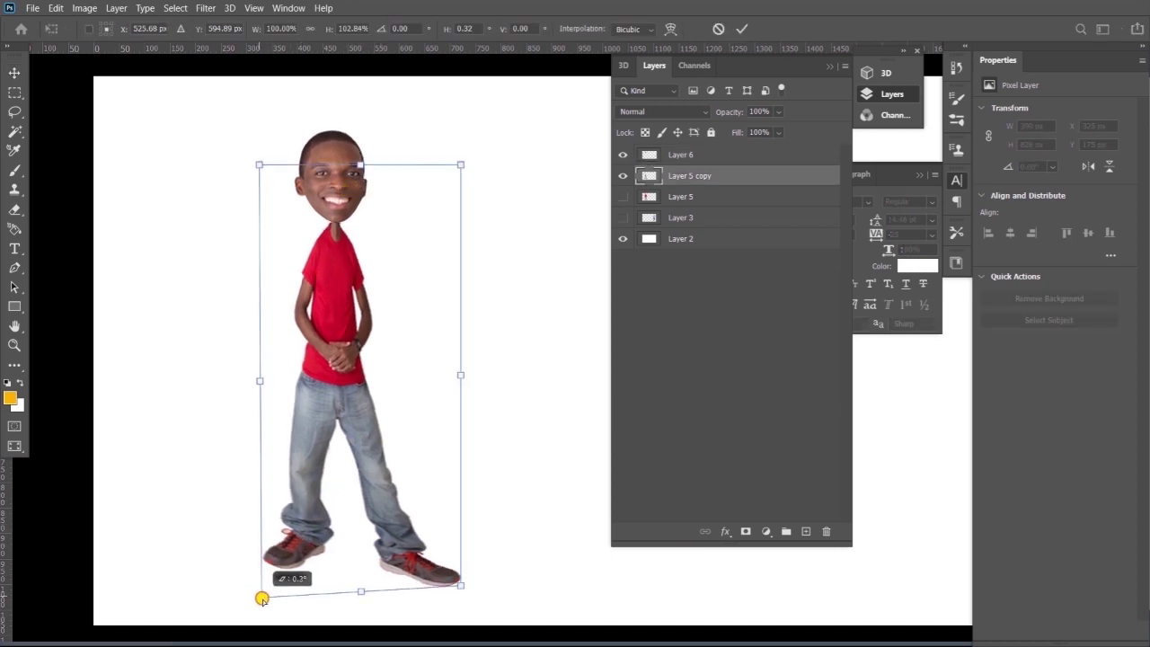
{"action": "left_click_drag", "start_coordinate": [459, 585], "coordinate": [458, 572]}
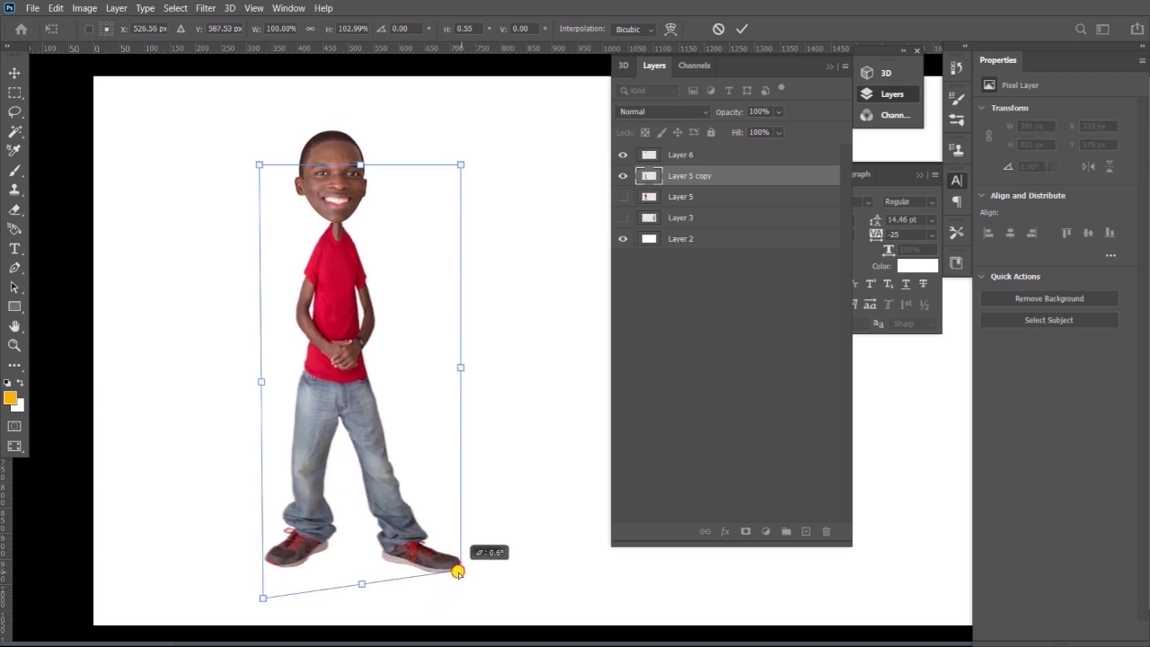
{"action": "key", "text": "Return"}
Step: Shift the head about 3 px right and 6 px down, then move head and body together left to about X 243 px
{"action": "key", "text": "v"}
{"action": "left_click_drag", "start_coordinate": [334, 170], "coordinate": [343, 174]}
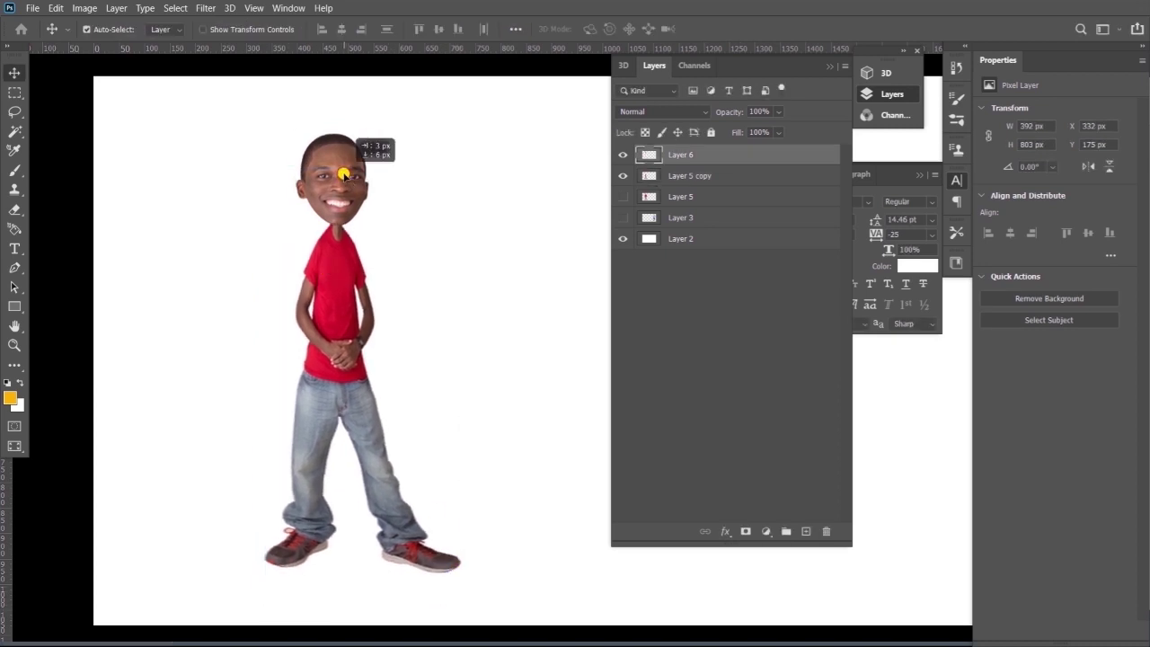
{"action": "left_click", "coordinate": [323, 326], "text": "shift"}
{"action": "left_click_drag", "start_coordinate": [324, 326], "coordinate": [288, 321]}
Step: Merge Layer 6 and Layer 5 copy, and move the merged figure right to about X 356 px
{"action": "key", "text": "z"}
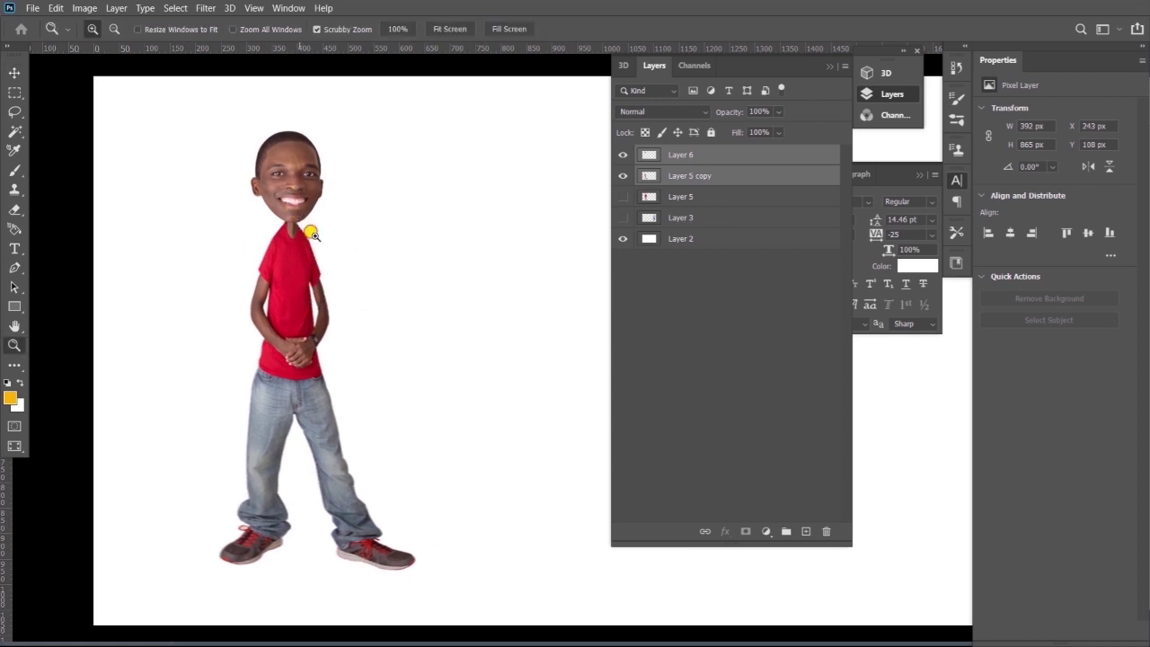
{"action": "left_click_drag", "start_coordinate": [303, 221], "coordinate": [310, 256]}
{"action": "key", "text": "v"}
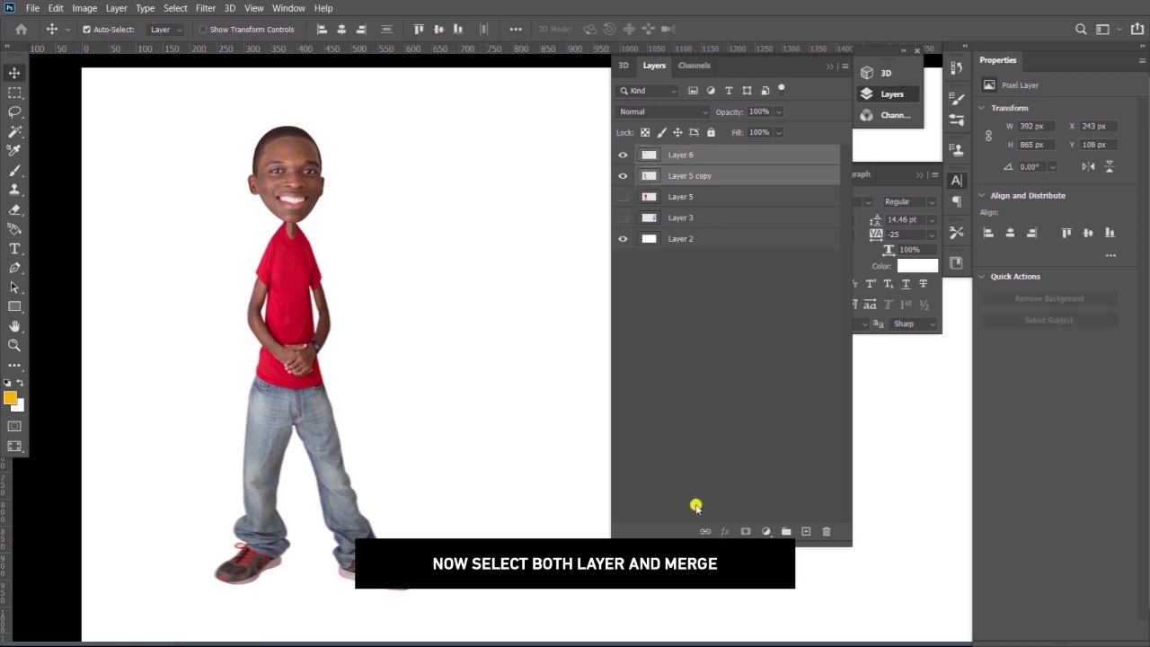
{"action": "right_click", "coordinate": [686, 174]}
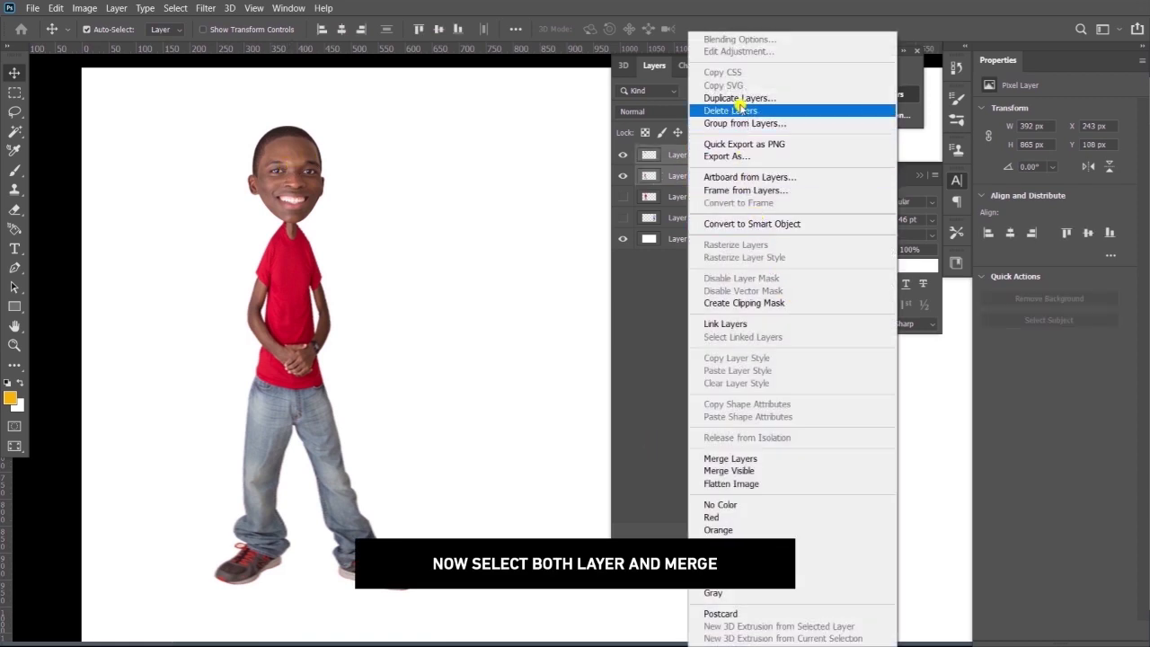
{"action": "left_click", "coordinate": [759, 460]}
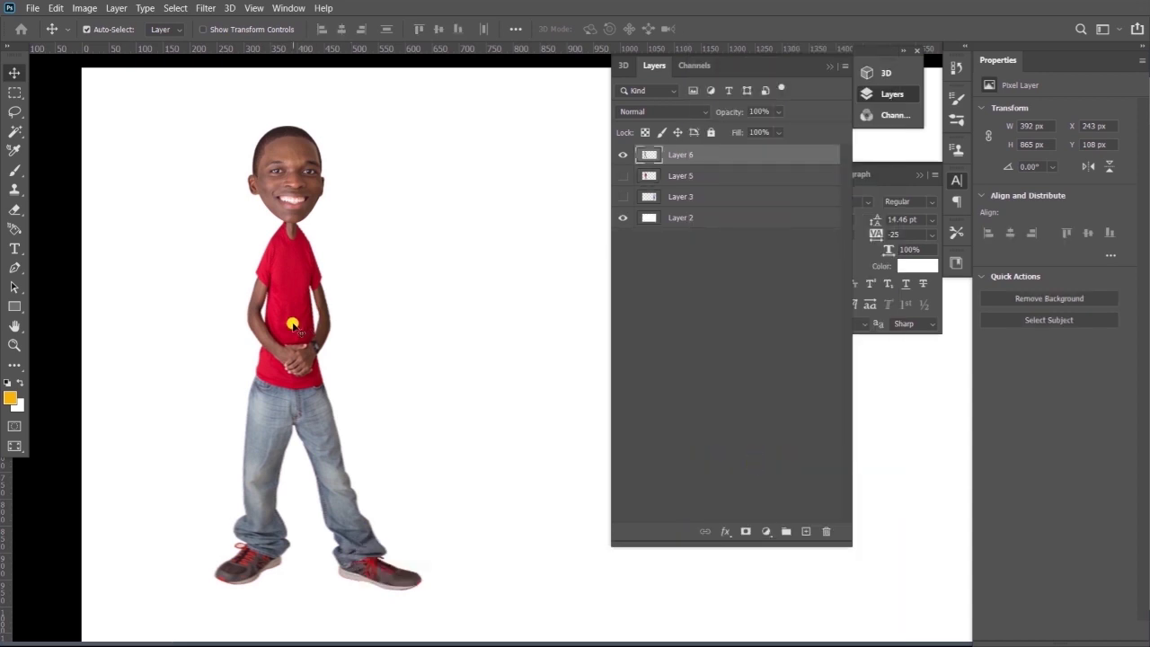
{"action": "left_click_drag", "start_coordinate": [293, 324], "coordinate": [354, 324]}
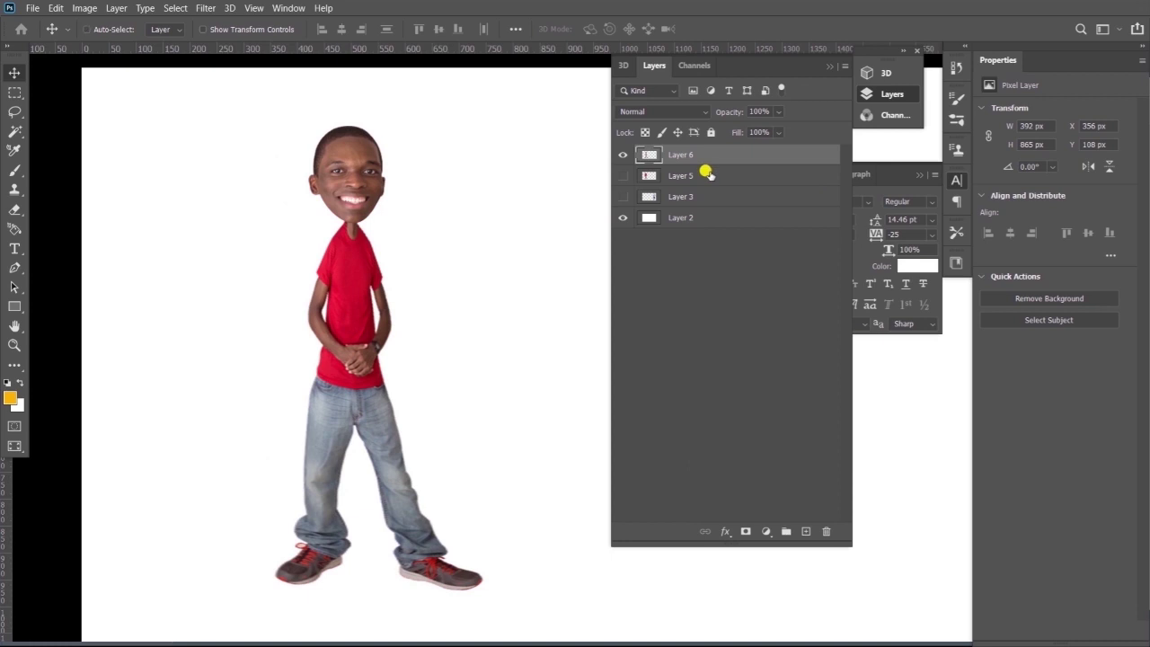
Step: Create a black shadow from a duplicate of the merged figure, skewed left and shortened to about 600 × 740 px
{"action": "key", "text": "ctrl+j"}
{"action": "key", "text": "ctrl+t"}
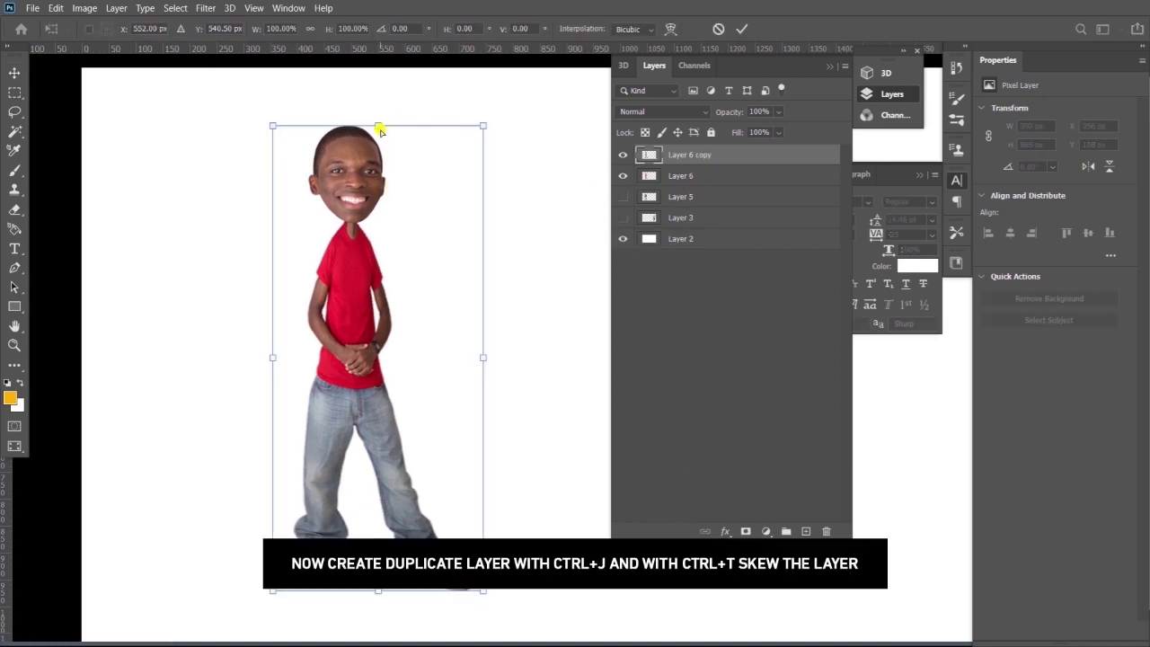
{"action": "left_click_drag", "start_coordinate": [380, 130], "coordinate": [212, 193]}
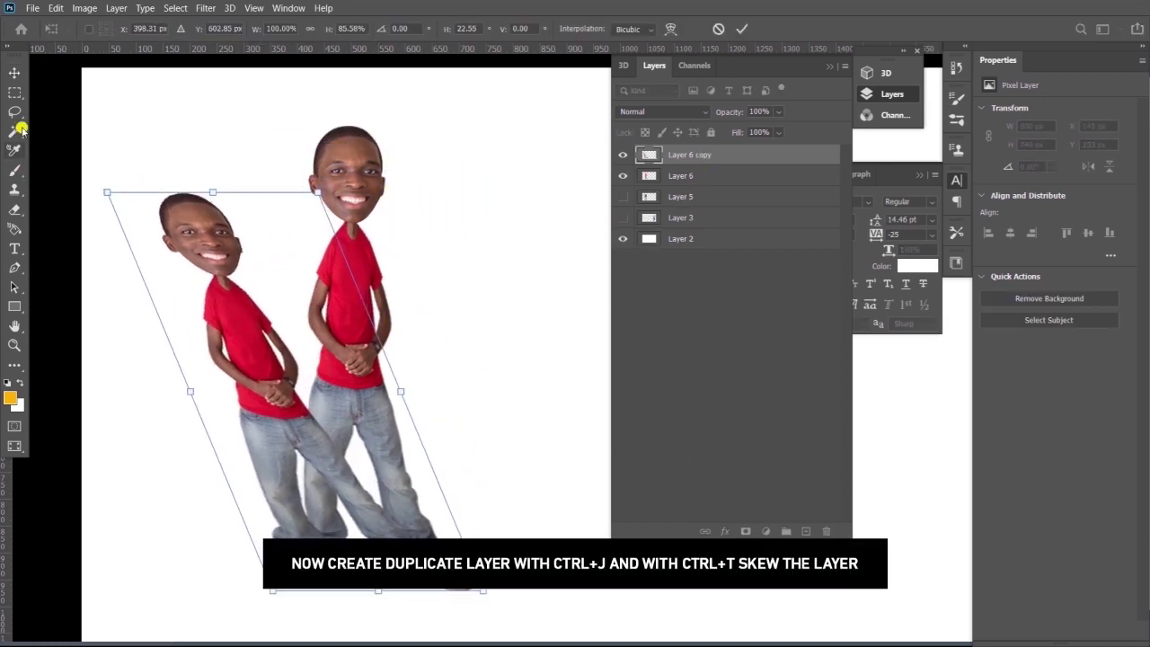
{"action": "key", "text": "Return"}
{"action": "key", "text": "d"}
{"action": "key", "text": "shift+alt+BackSpace"}
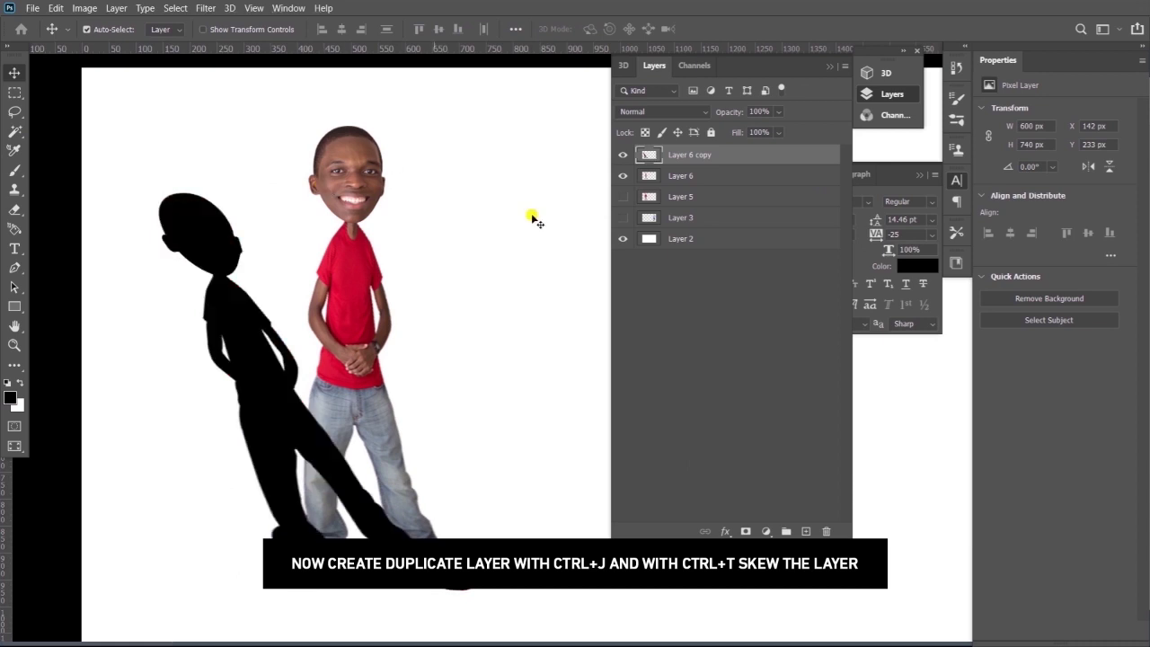
Step: Fade the shadow toward its head with a white-to-black gradient on a layer mask, and place it beneath Layer 6
{"action": "left_click", "coordinate": [746, 531]}
{"action": "key", "text": "x"}
{"action": "key", "text": "g"}
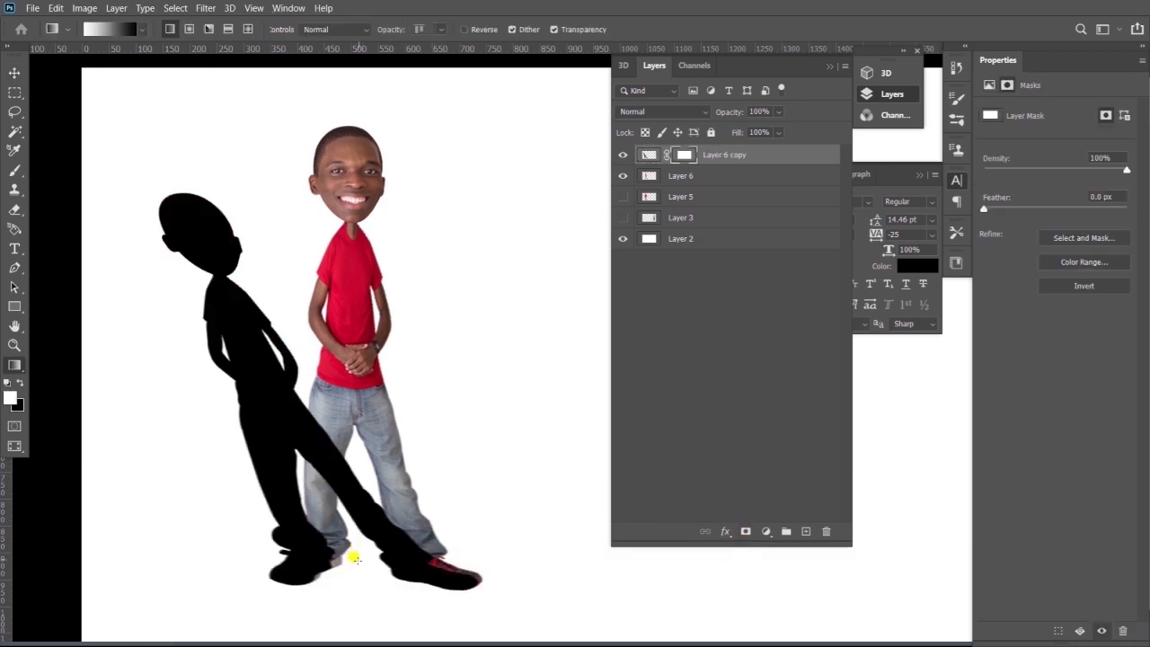
{"action": "mouse_move", "coordinate": [374, 576]}
{"action": "left_mouse_down"}
{"action": "mouse_move", "coordinate": [292, 466]}
{"action": "mouse_move", "coordinate": [233, 350]}
{"action": "left_mouse_up"}
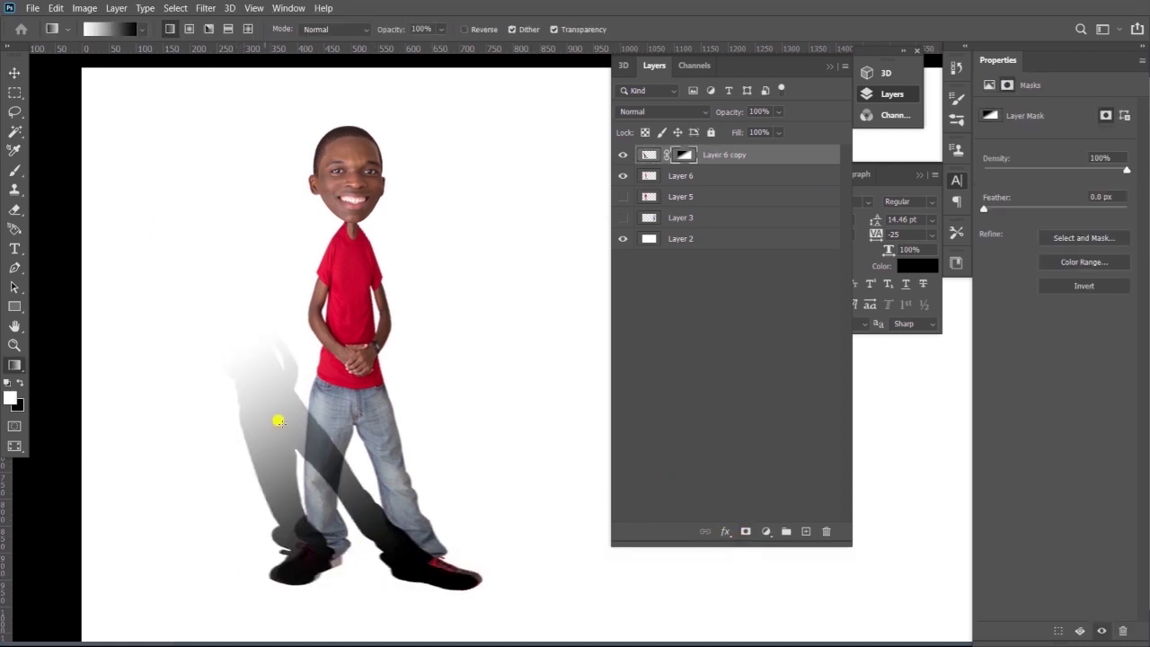
{"action": "key", "text": "v"}
{"action": "key", "text": "ctrl+bracketleft"}
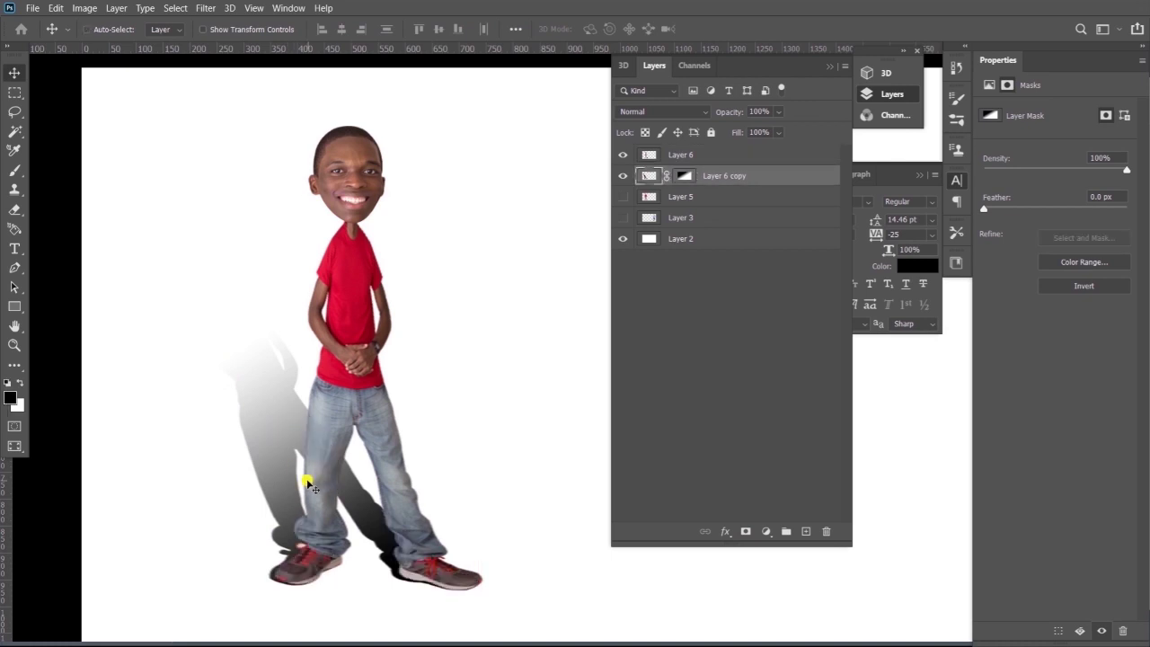
Step: Apply a Gaussian Blur with a 12.5 px radius to the shadow image on Layer 6 copy
{"action": "key", "text": "ctrl"}
{"action": "left_click", "coordinate": [648, 177]}
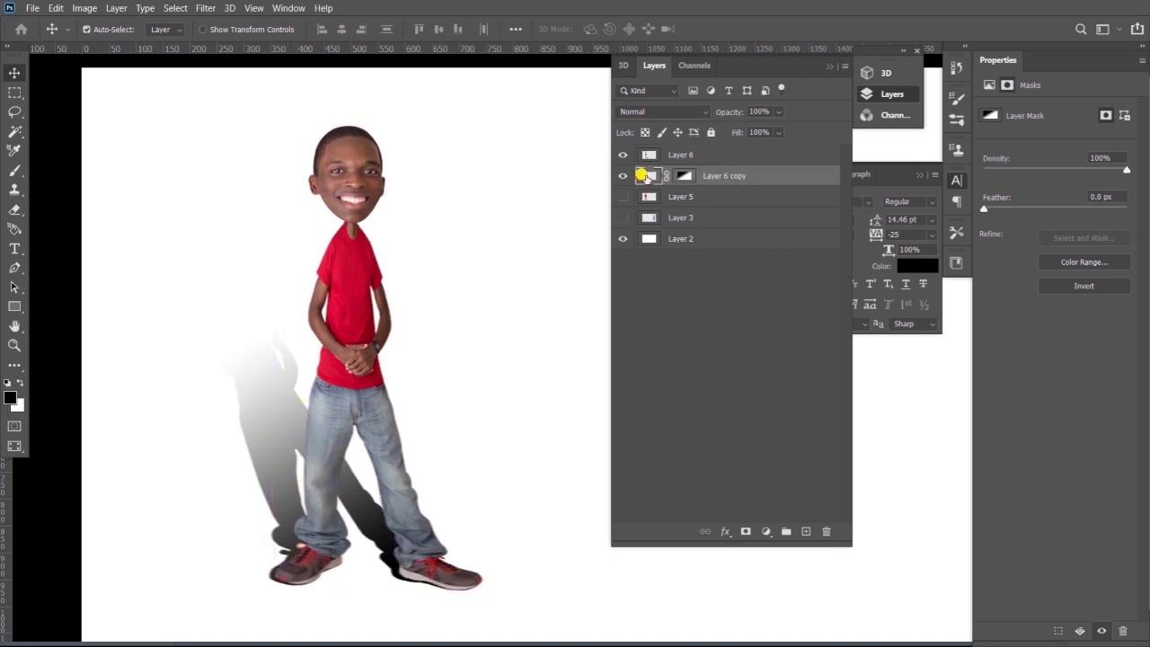
{"action": "left_click", "coordinate": [205, 7]}
{"action": "mouse_move", "coordinate": [262, 164]}
{"action": "left_click", "coordinate": [454, 222]}
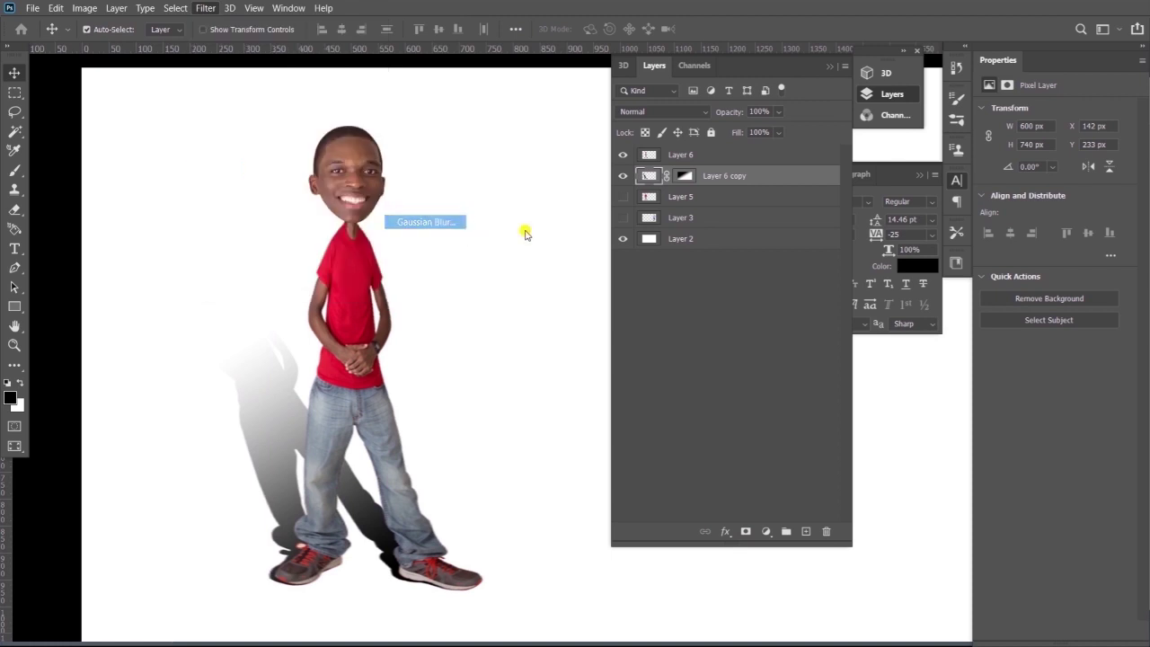
{"action": "left_click_drag", "start_coordinate": [315, 109], "coordinate": [640, 144]}
{"action": "left_click", "coordinate": [558, 374]}
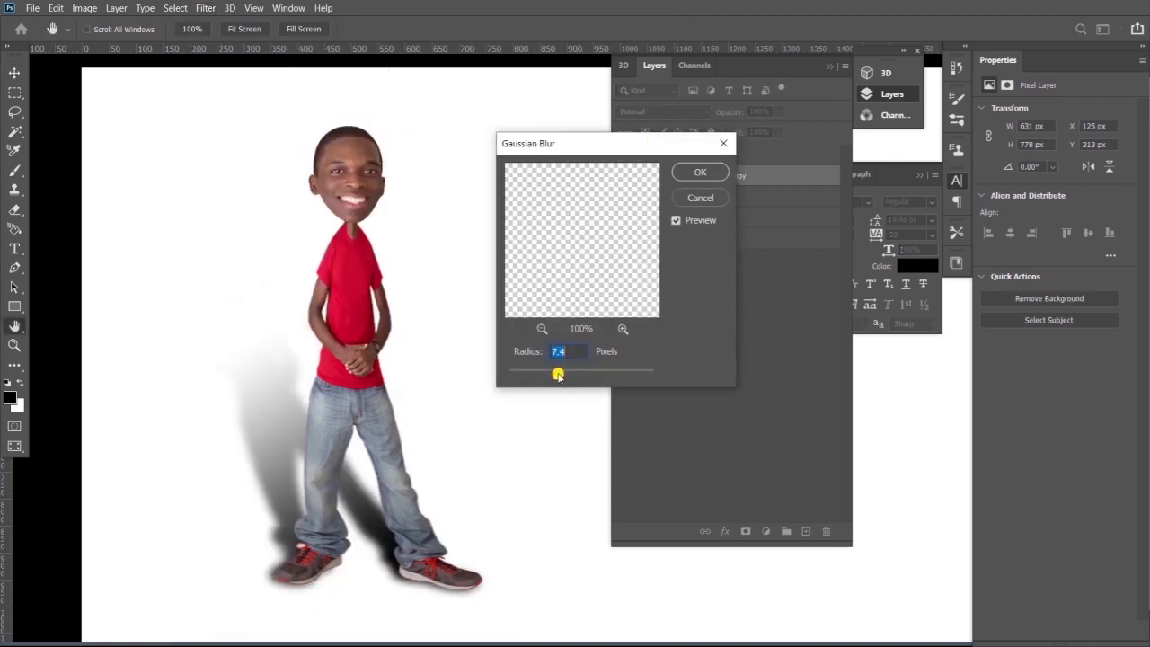
{"action": "left_click_drag", "start_coordinate": [568, 375], "coordinate": [569, 375]}
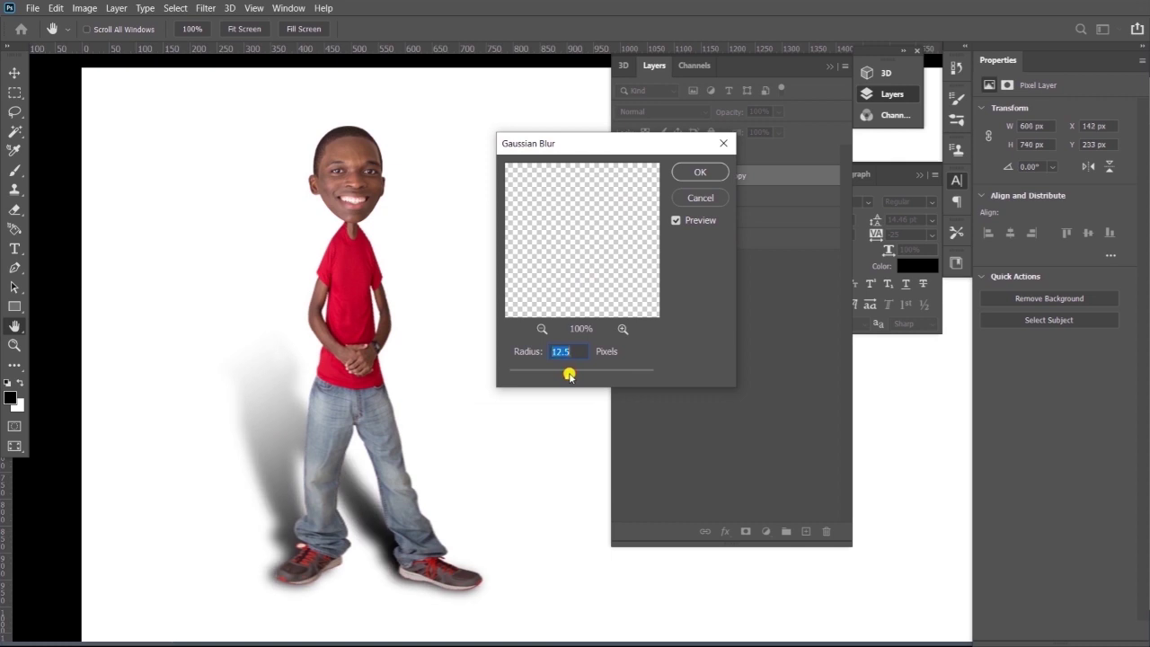
{"action": "left_click", "coordinate": [689, 171]}
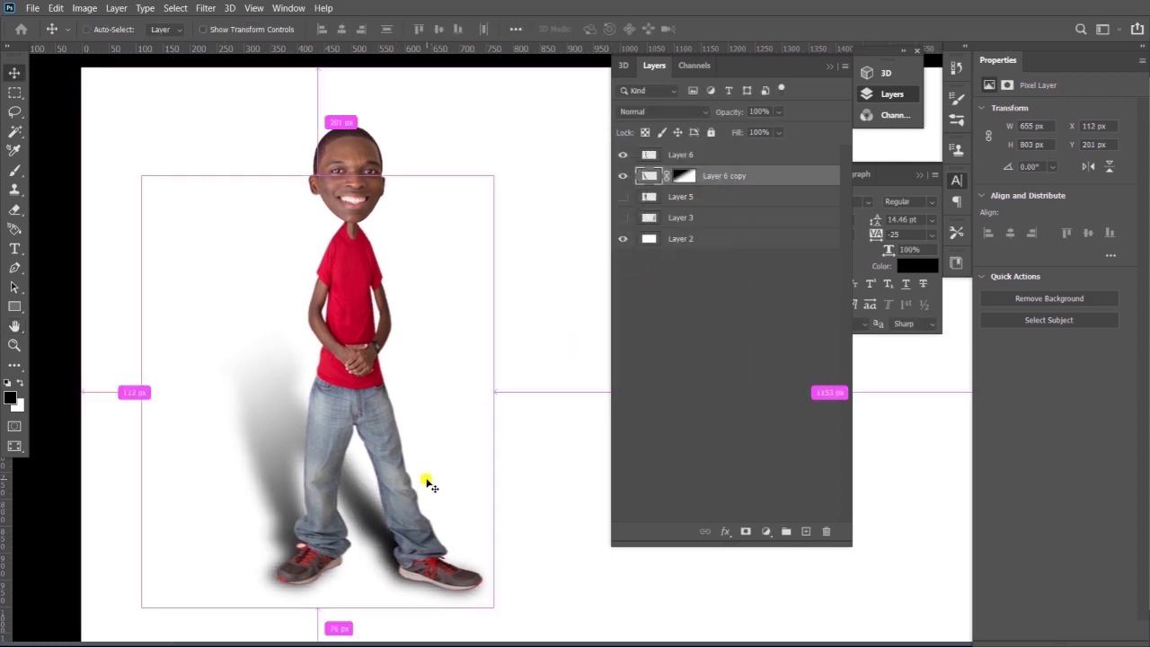
Step: Distort the shadow's lower corners slightly to the right so that it fits under the shoes
{"action": "key", "text": "ctrl+t"}
{"action": "left_click_drag", "start_coordinate": [141, 603], "coordinate": [149, 603]}
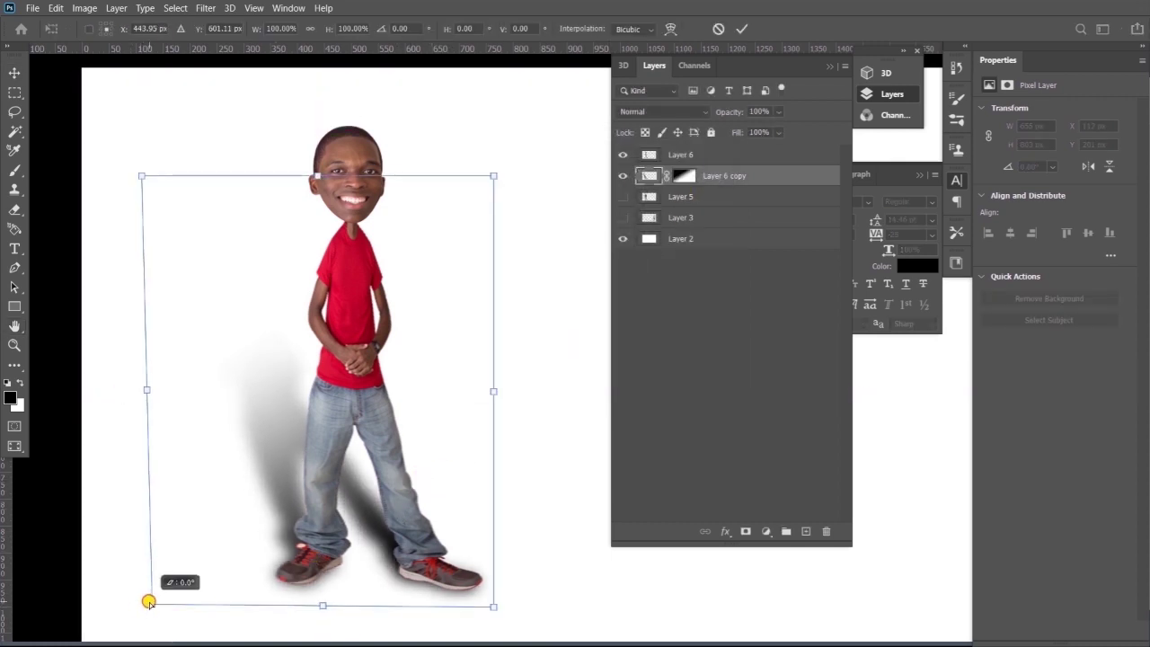
{"action": "left_click_drag", "start_coordinate": [493, 607], "coordinate": [496, 606]}
{"action": "key", "text": "Return"}
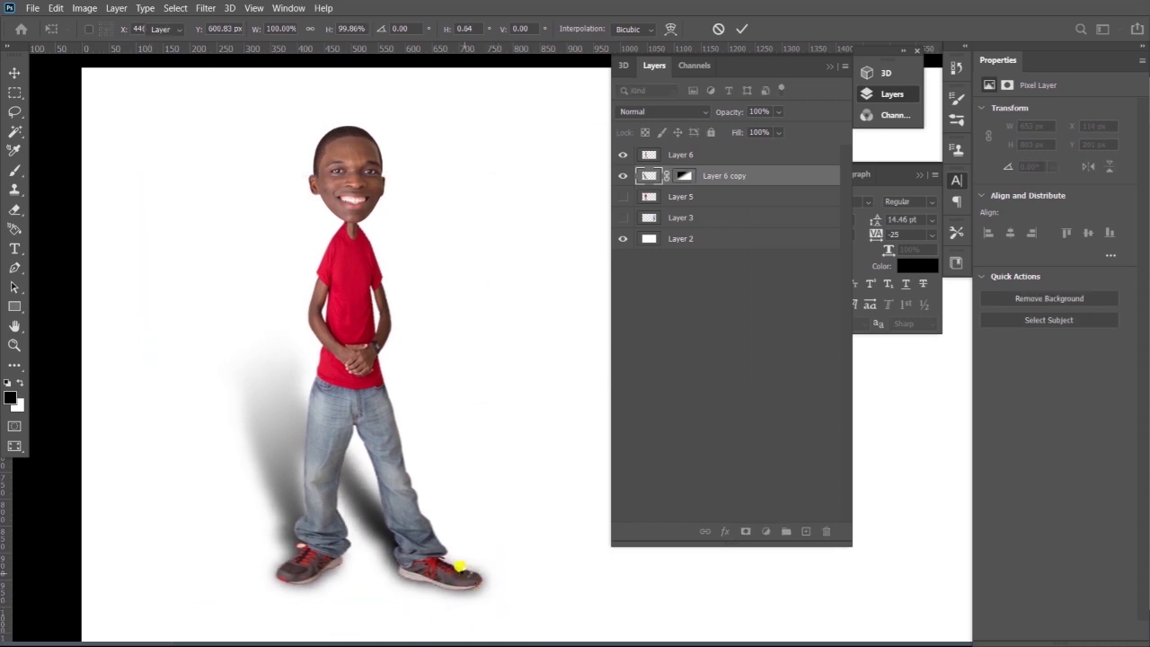
Step: Erase the shadow spill in front of both shoes on the mask of Layer 6 copy
{"action": "left_click", "coordinate": [686, 175]}
{"action": "key", "text": "e"}
{"action": "key", "text": "x"}
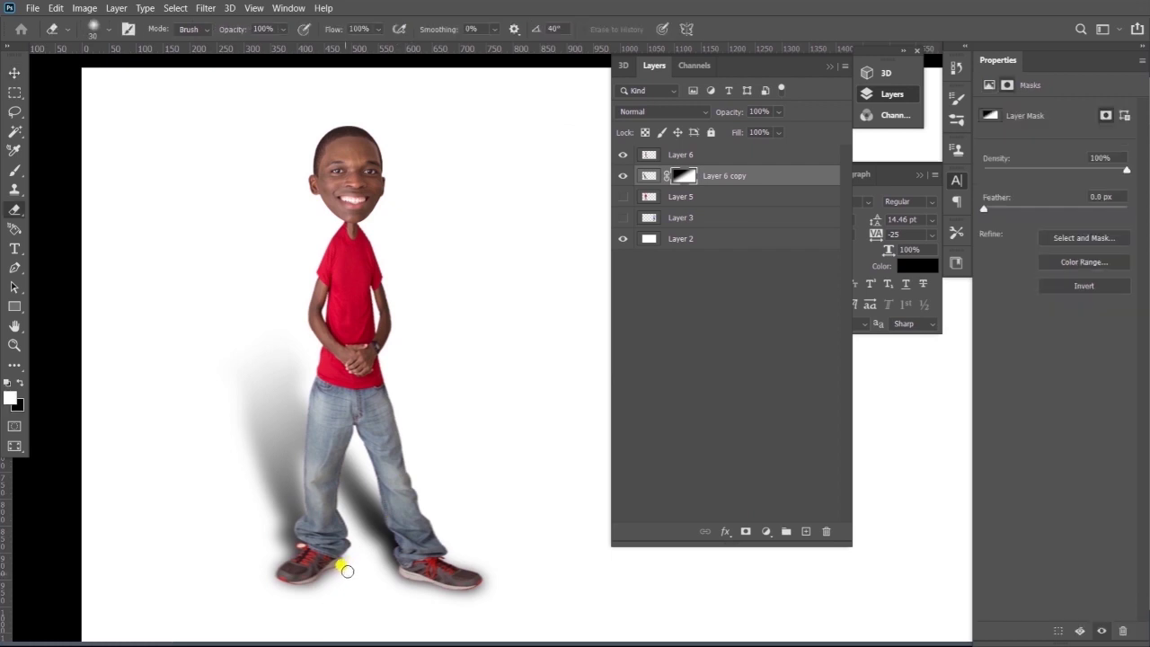
{"action": "left_click_drag", "start_coordinate": [344, 574], "coordinate": [306, 592]}
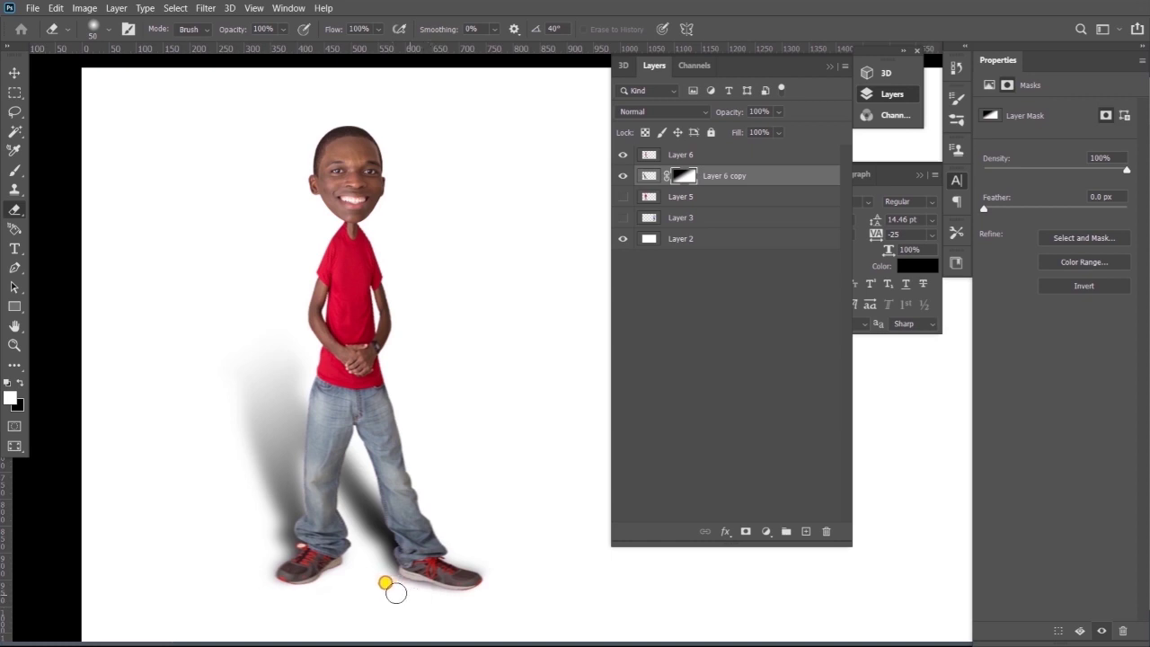
{"action": "key", "text": "v"}
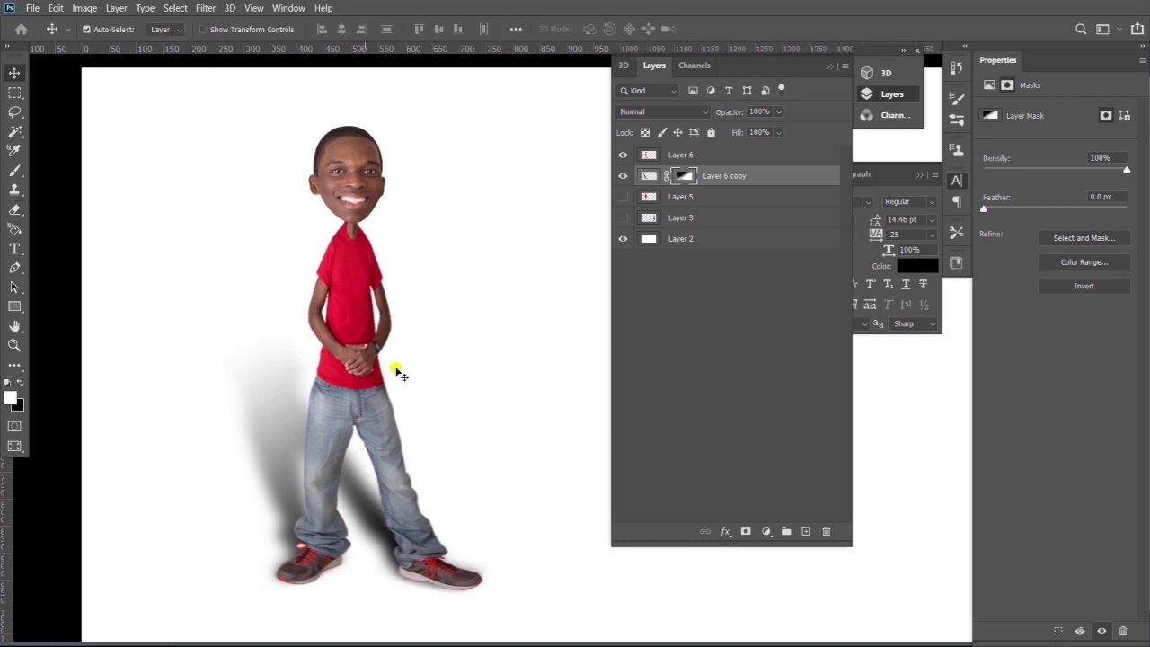
Step: Link Layer 6 with its shadow layer and move the linked figure left
{"action": "left_click", "coordinate": [749, 158], "text": "shift"}
{"action": "left_click", "coordinate": [702, 531]}
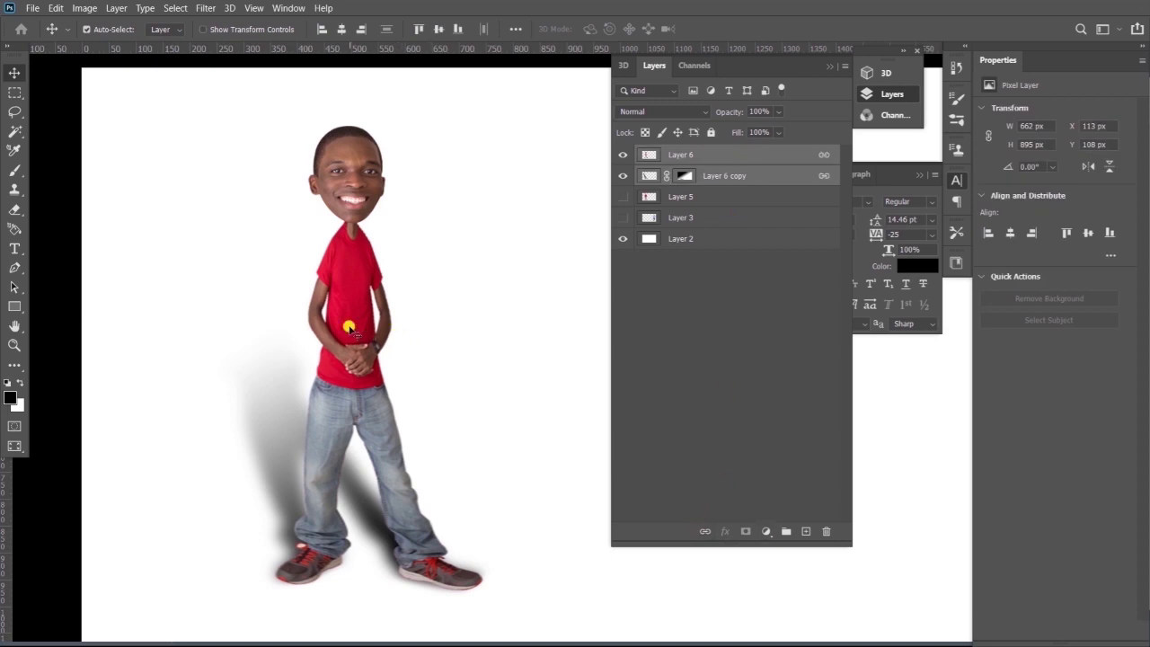
{"action": "left_click_drag", "start_coordinate": [349, 328], "coordinate": [263, 331]}
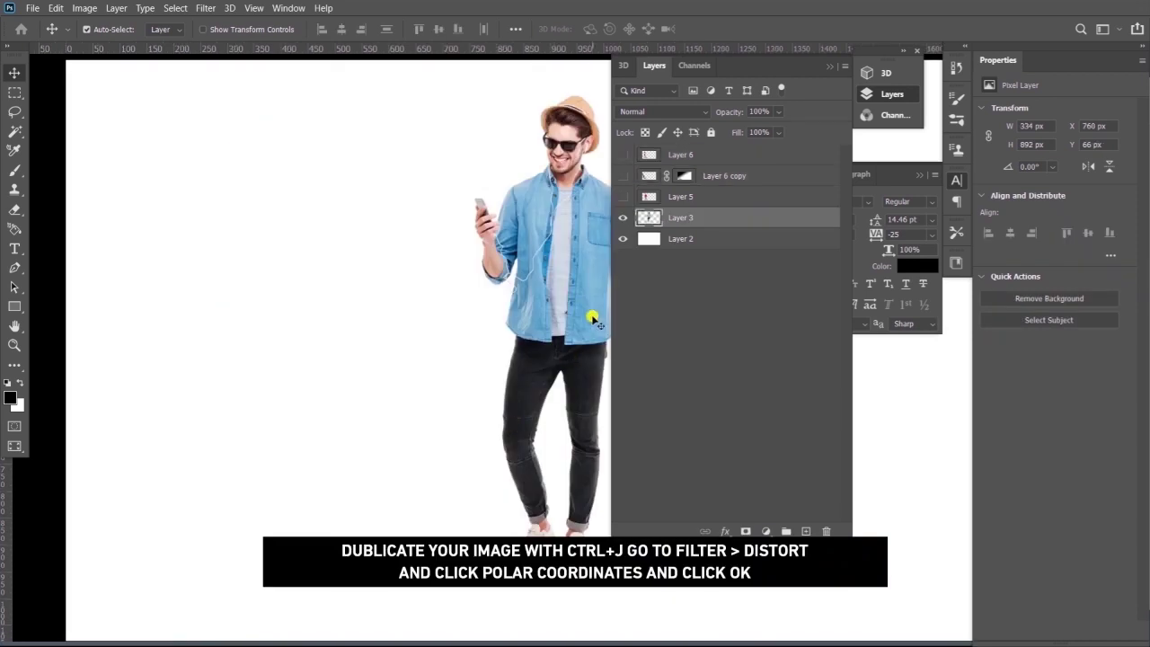
Step: Move the man in the blue shirt on Layer 3 left to about X 430, Y 104 px, and duplicate the layer
{"action": "left_click_drag", "start_coordinate": [581, 301], "coordinate": [437, 312]}
{"action": "left_click_drag", "start_coordinate": [796, 69], "coordinate": [895, 141]}
{"action": "left_click_drag", "start_coordinate": [405, 249], "coordinate": [375, 258]}
{"action": "key", "text": "ctrl+j"}
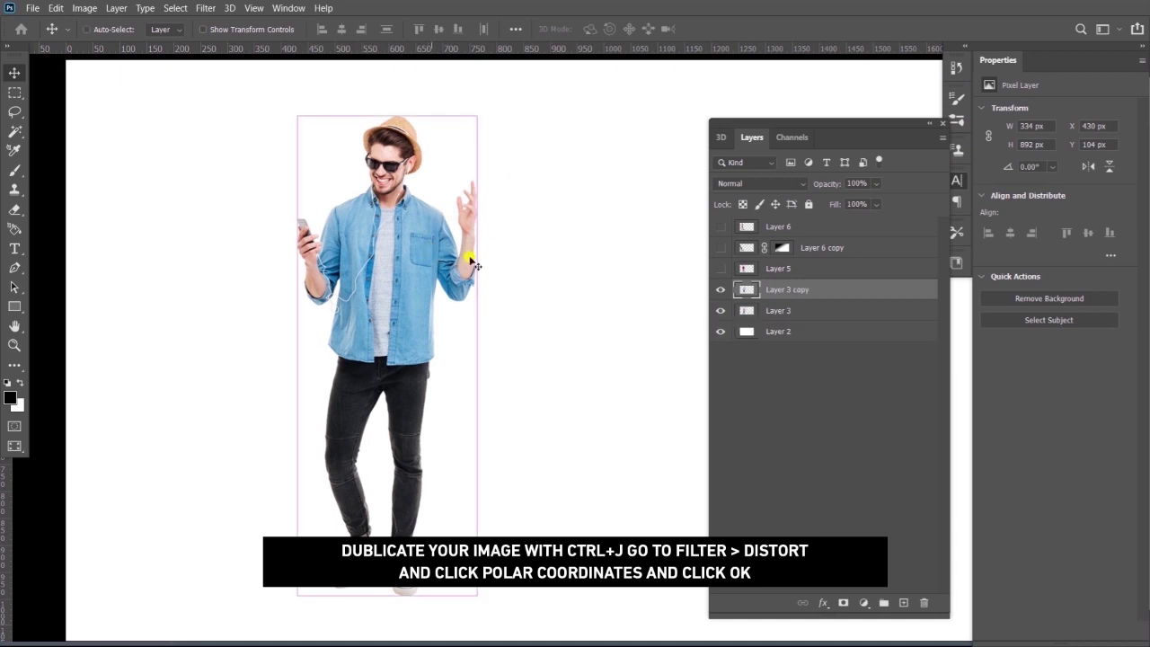
Step: Hide Layer 3 and apply the Polar Coordinates distortion to Layer 3 copy
{"action": "left_click", "coordinate": [720, 310]}
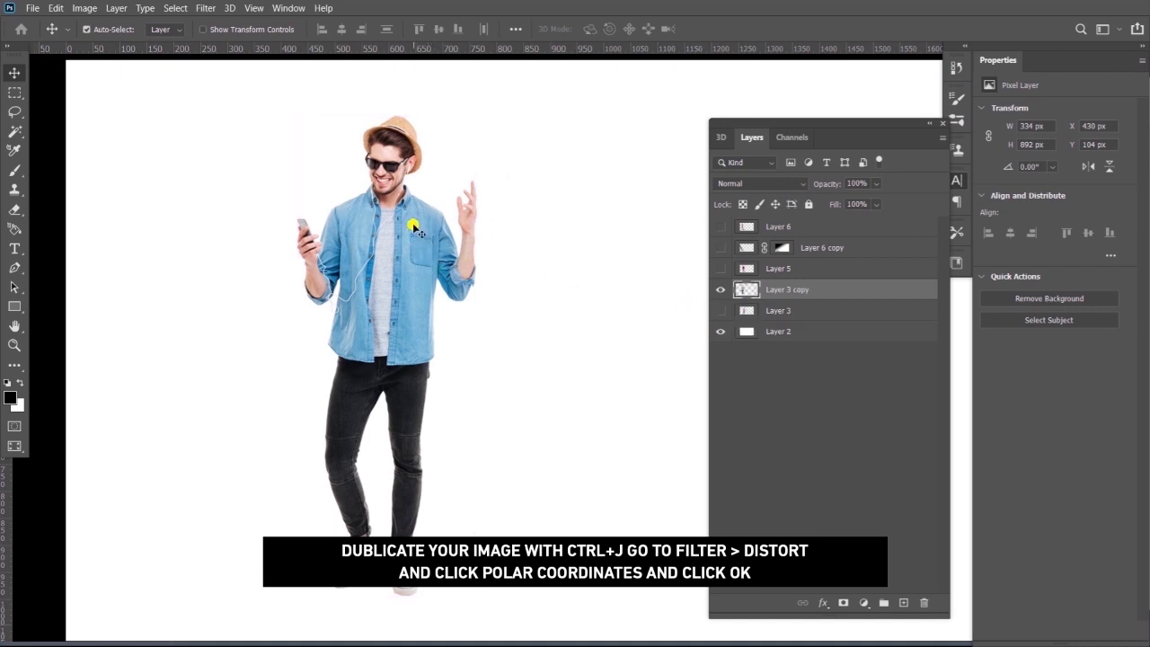
{"action": "left_click", "coordinate": [206, 8]}
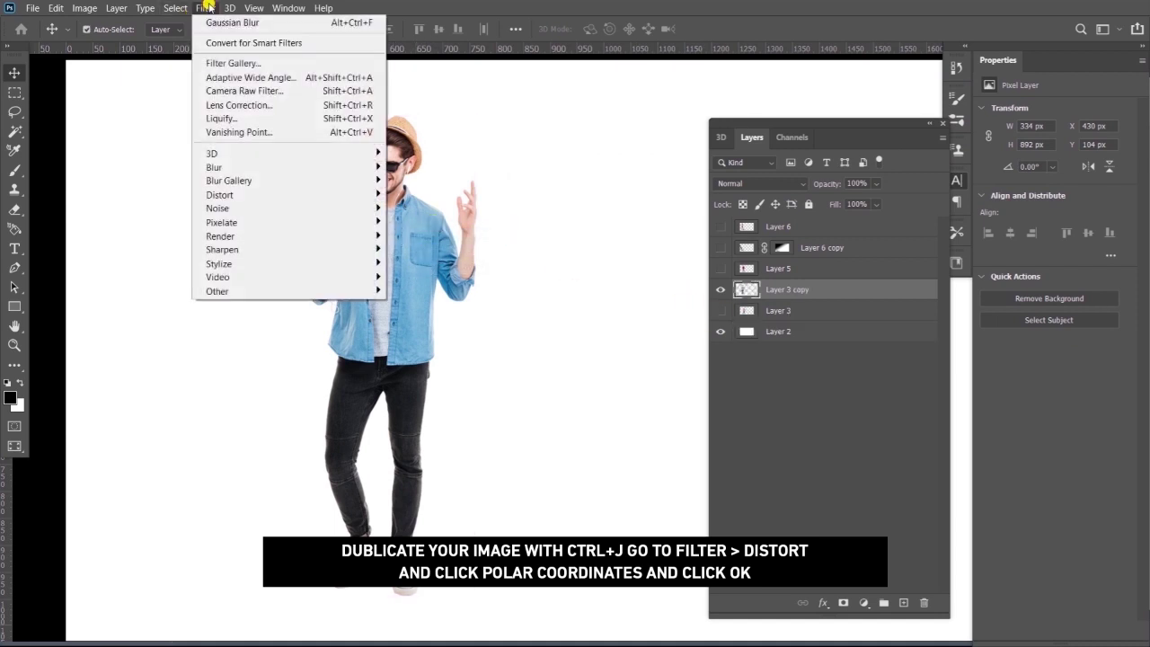
{"action": "mouse_move", "coordinate": [260, 194]}
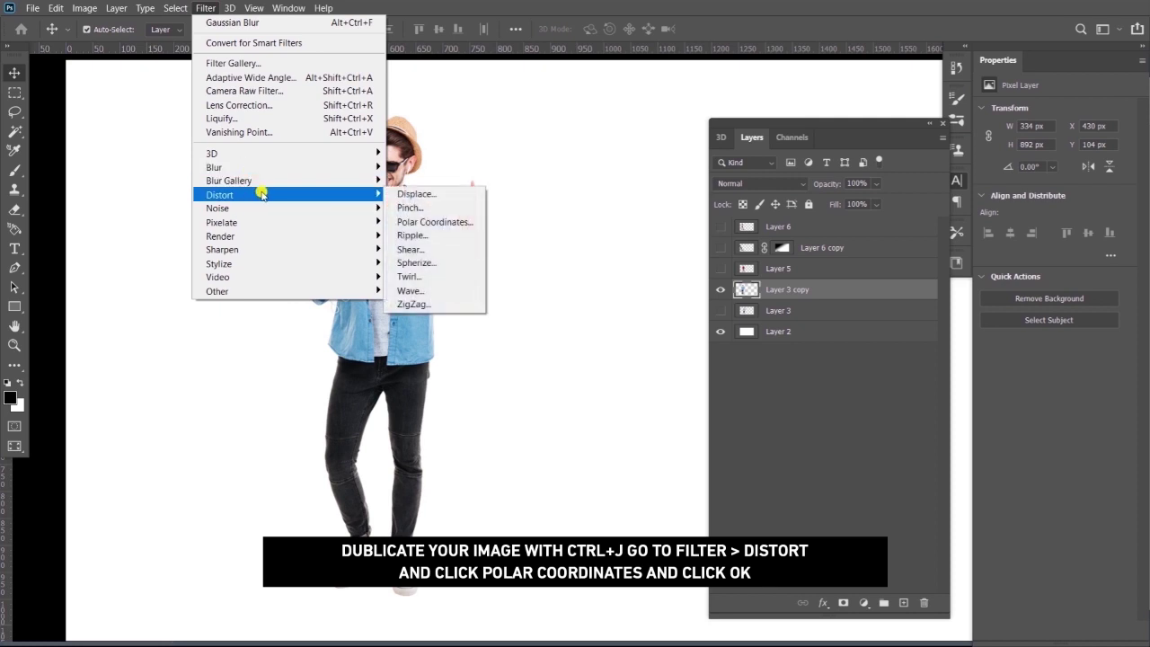
{"action": "left_click", "coordinate": [438, 224]}
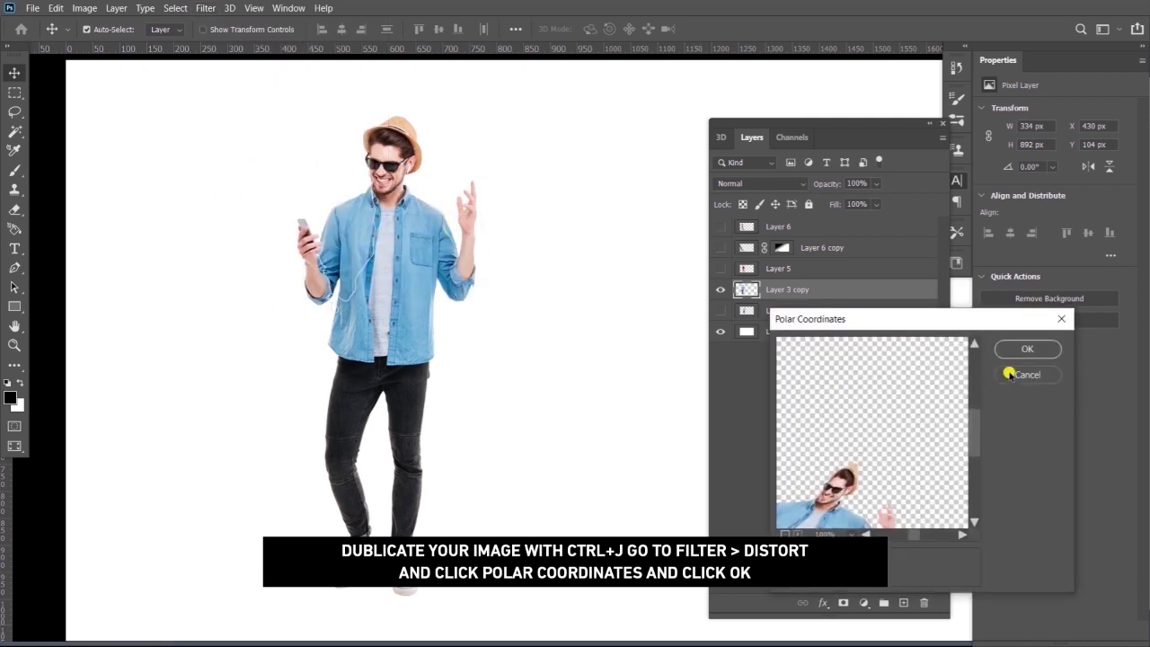
{"action": "left_click", "coordinate": [1027, 349]}
Step: Reposition the distorted man and distort his corners with Free Transform into an upright figure about 453 px wide and 595 px high
{"action": "left_click_drag", "start_coordinate": [420, 475], "coordinate": [459, 370]}
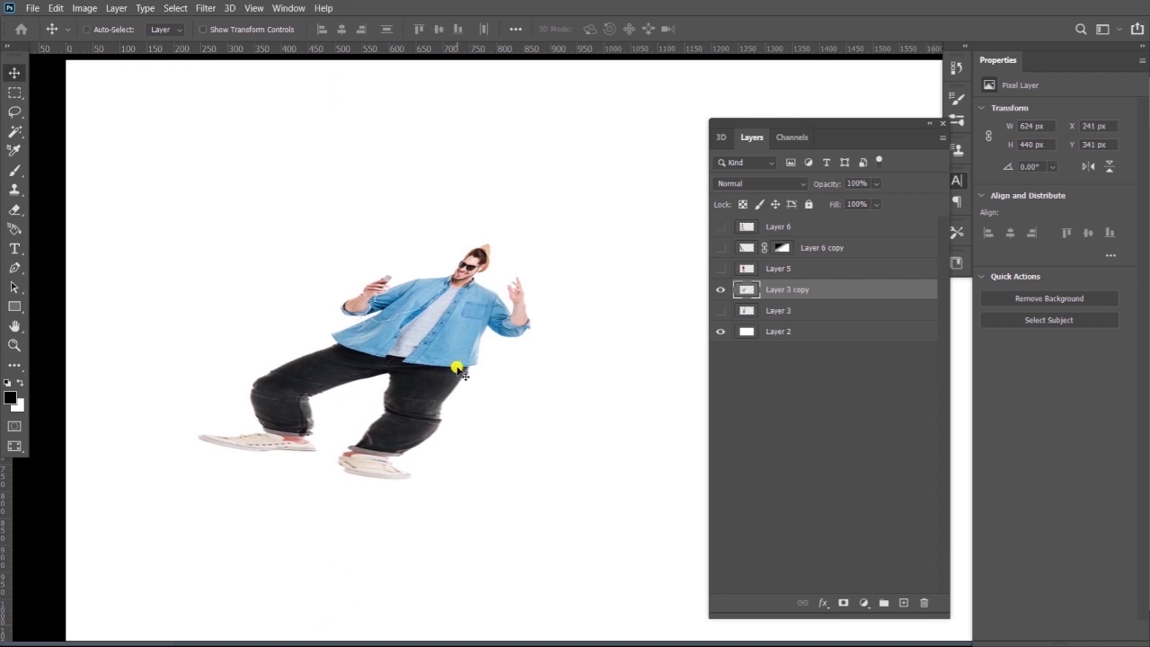
{"action": "key", "text": "ctrl+t"}
{"action": "left_click_drag", "start_coordinate": [521, 527], "coordinate": [546, 495]}
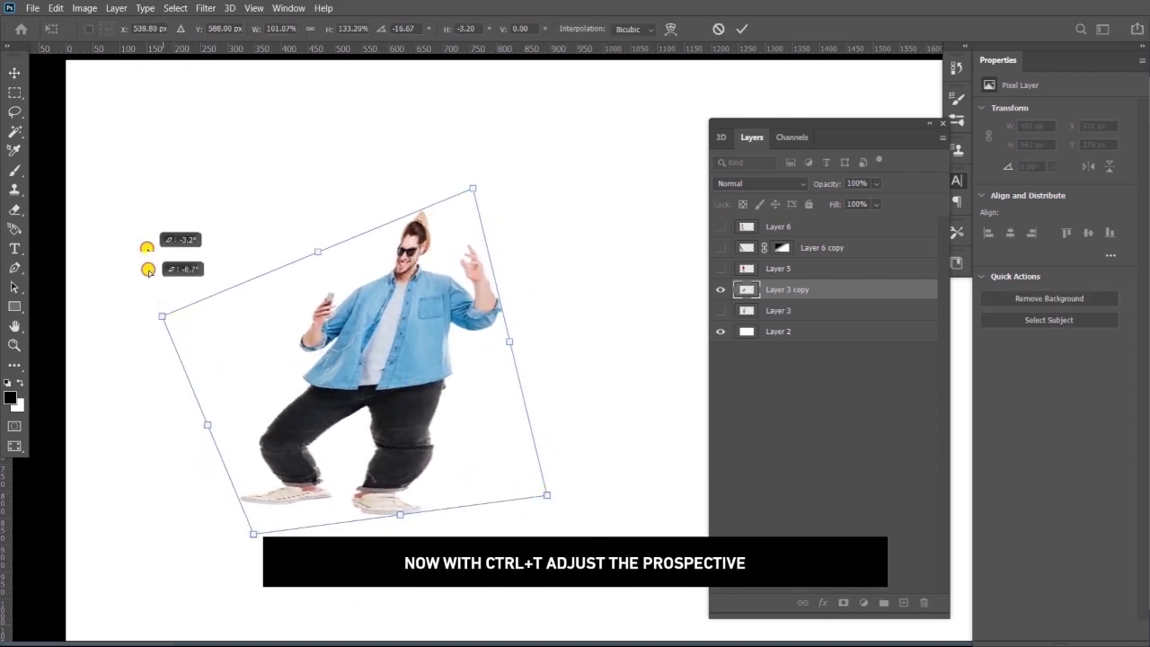
{"action": "left_click_drag", "start_coordinate": [148, 270], "coordinate": [142, 227]}
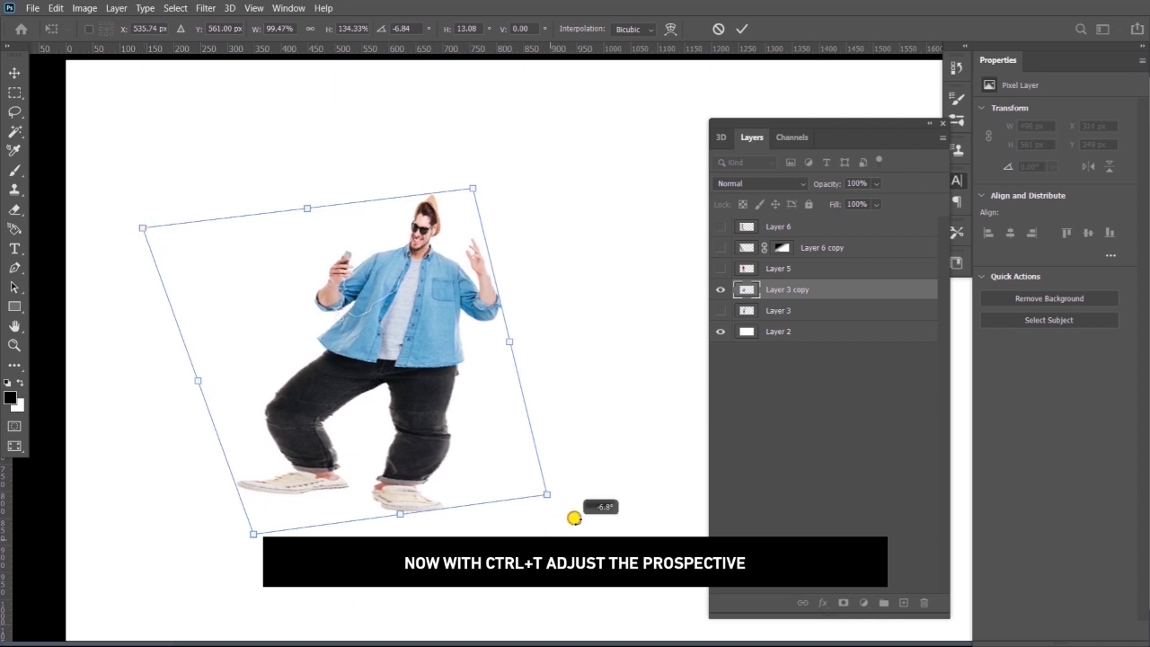
{"action": "left_click_drag", "start_coordinate": [574, 519], "coordinate": [574, 515]}
{"action": "double_click", "coordinate": [413, 358]}
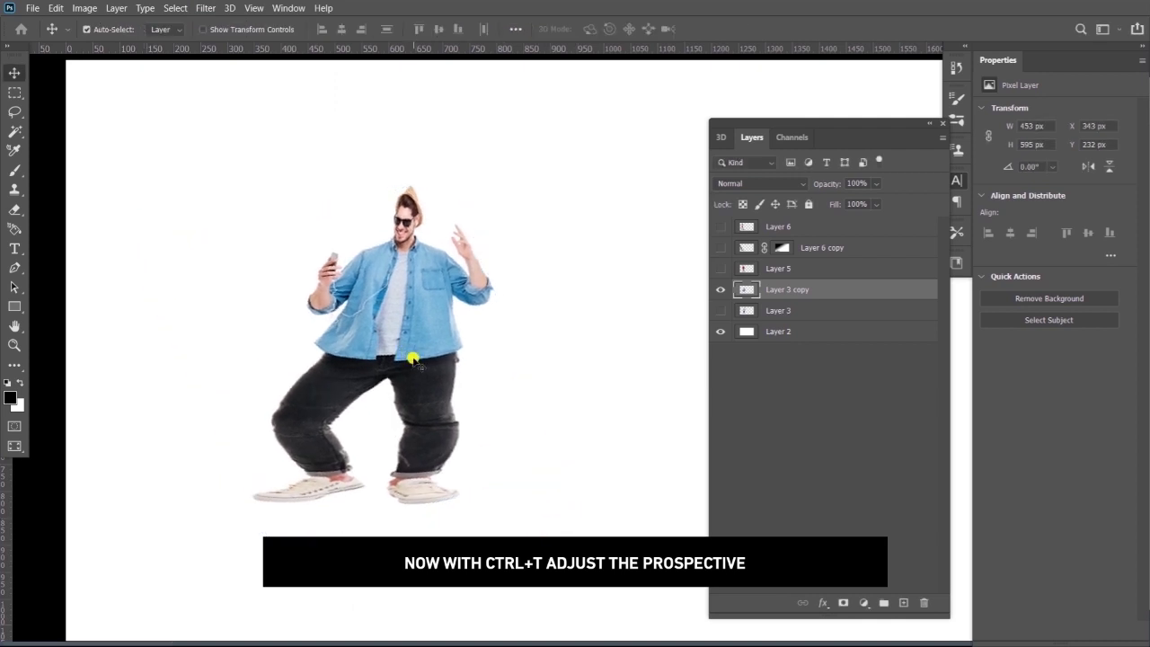
Step: Trace the lower hem of the distorted man's shirt with the Pen tool
{"action": "key", "text": "z"}
{"action": "left_click", "coordinate": [424, 370]}
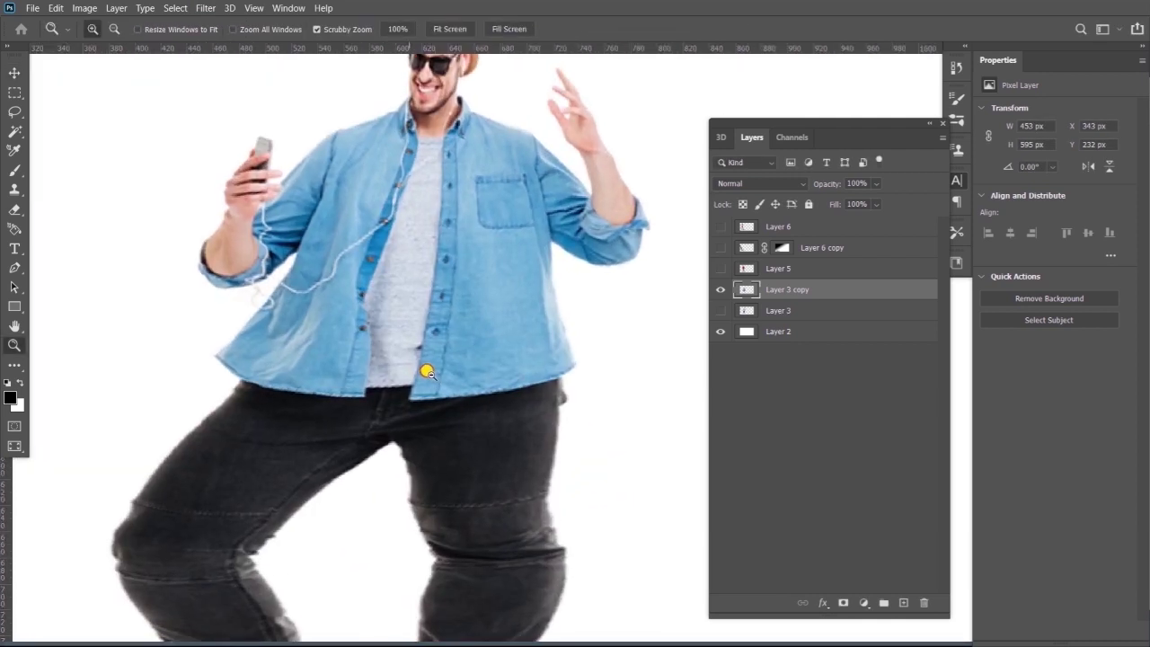
{"action": "key", "text": "p"}
{"action": "left_click", "coordinate": [238, 380]}
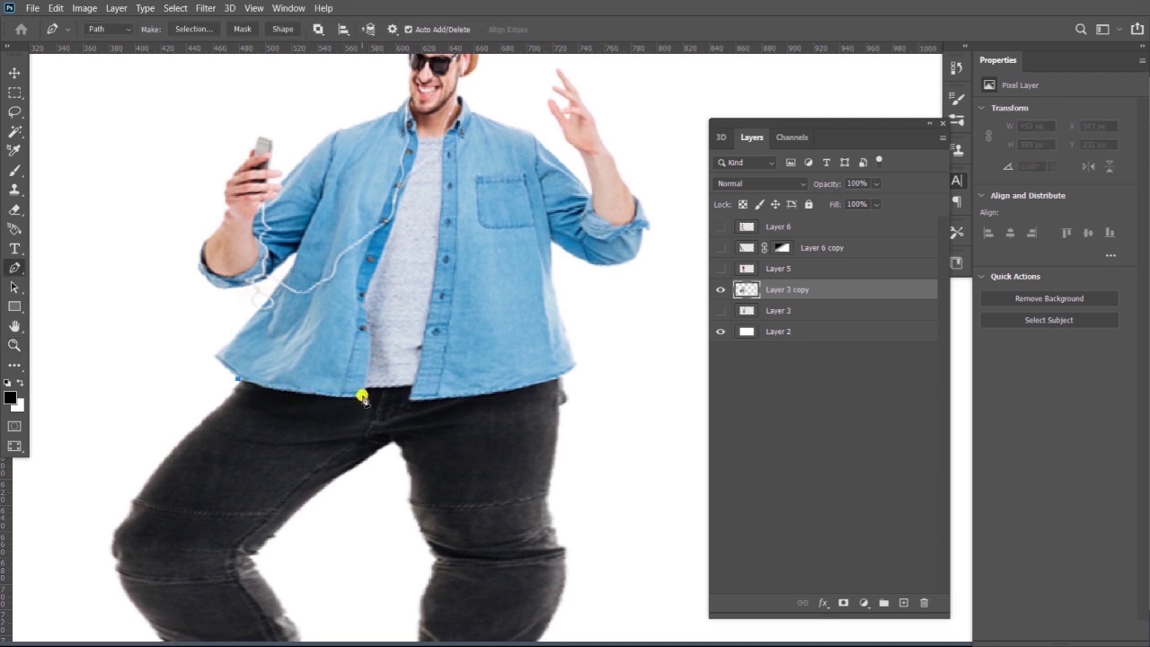
{"action": "left_click", "coordinate": [404, 392]}
{"action": "left_click", "coordinate": [367, 396]}
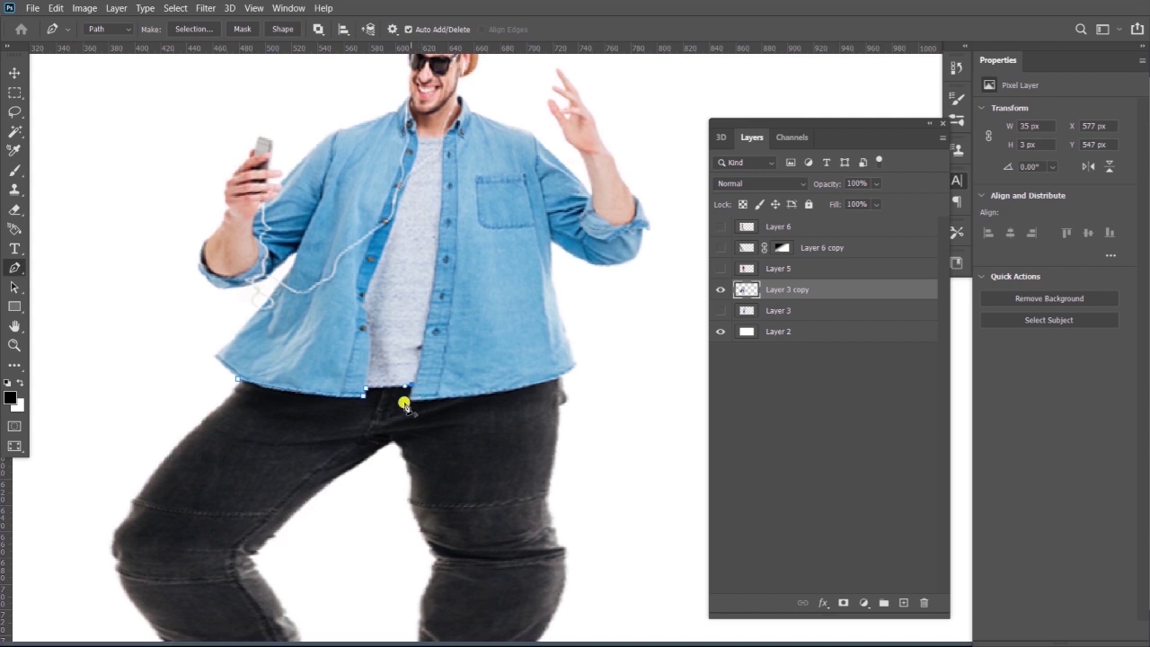
{"action": "left_click_drag", "start_coordinate": [562, 376], "coordinate": [611, 357]}
Step: Continue the path loosely around the arms and head to enclose the whole upper body
{"action": "left_click_drag", "start_coordinate": [619, 314], "coordinate": [561, 440]}
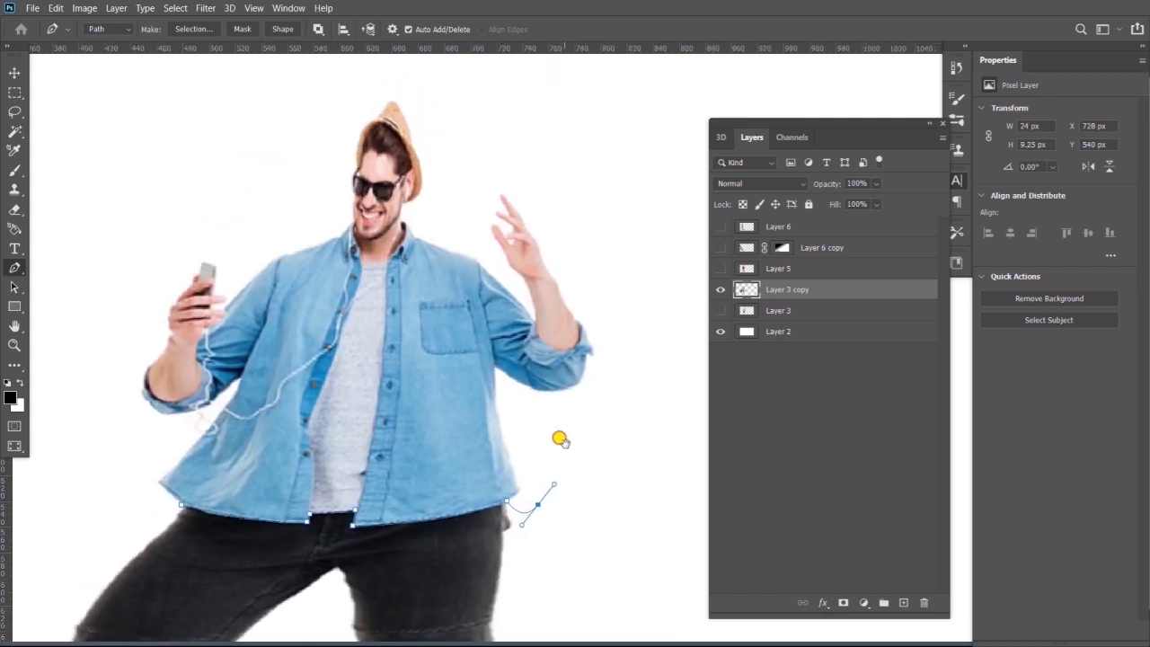
{"action": "left_click_drag", "start_coordinate": [622, 375], "coordinate": [627, 368]}
{"action": "left_click_drag", "start_coordinate": [587, 200], "coordinate": [558, 174]}
{"action": "left_click_drag", "start_coordinate": [465, 107], "coordinate": [445, 99]}
{"action": "left_click_drag", "start_coordinate": [365, 84], "coordinate": [303, 101]}
{"action": "left_click_drag", "start_coordinate": [108, 191], "coordinate": [103, 219]}
{"action": "left_click_drag", "start_coordinate": [106, 320], "coordinate": [106, 337]}
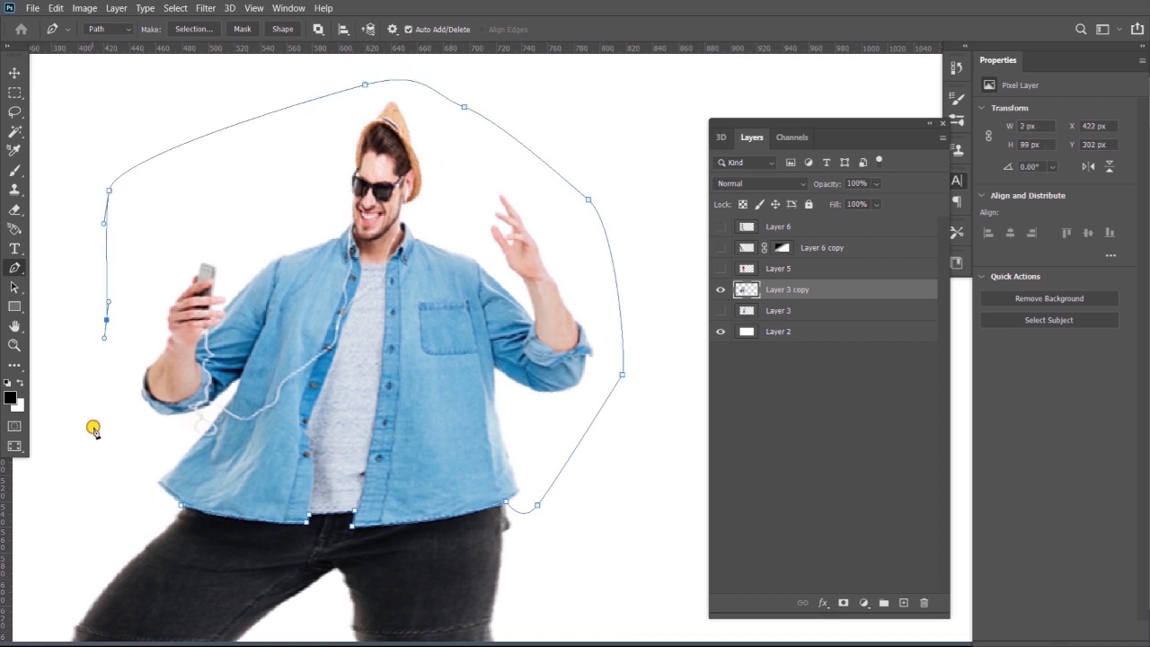
{"action": "left_click_drag", "start_coordinate": [94, 421], "coordinate": [103, 462]}
{"action": "left_click_drag", "start_coordinate": [140, 505], "coordinate": [144, 507]}
Step: Copy the outlined upper body to a new layer and hide Layer 3 copy
{"action": "key", "text": "ctrl+Return"}
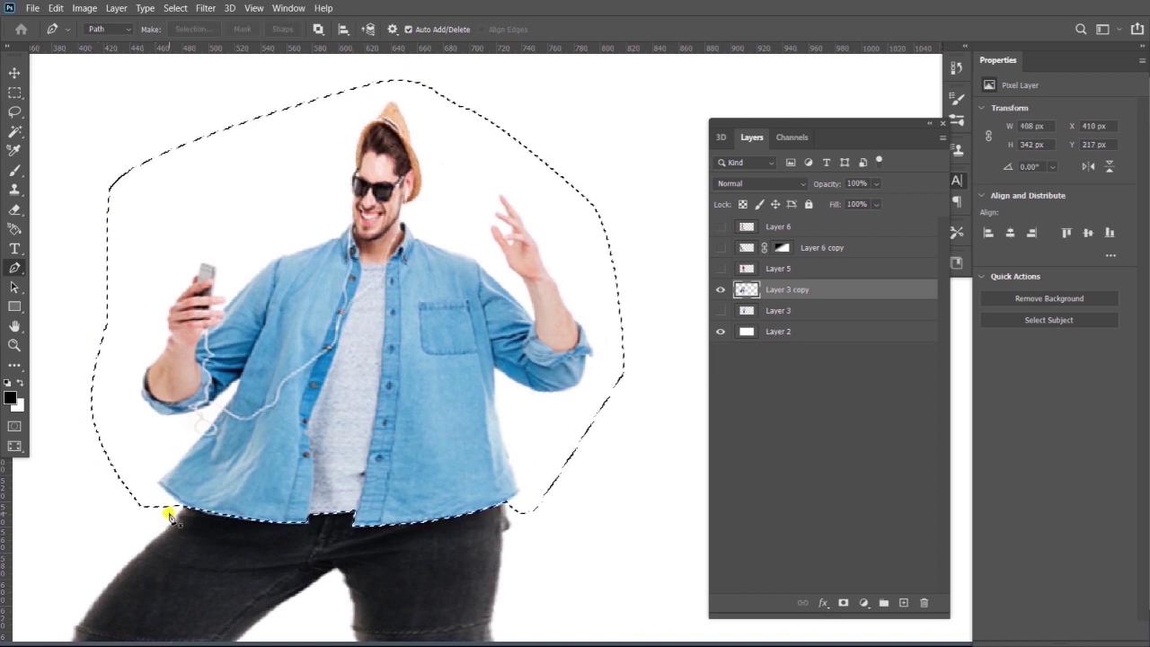
{"action": "key", "text": "ctrl+j"}
{"action": "left_click", "coordinate": [719, 310]}
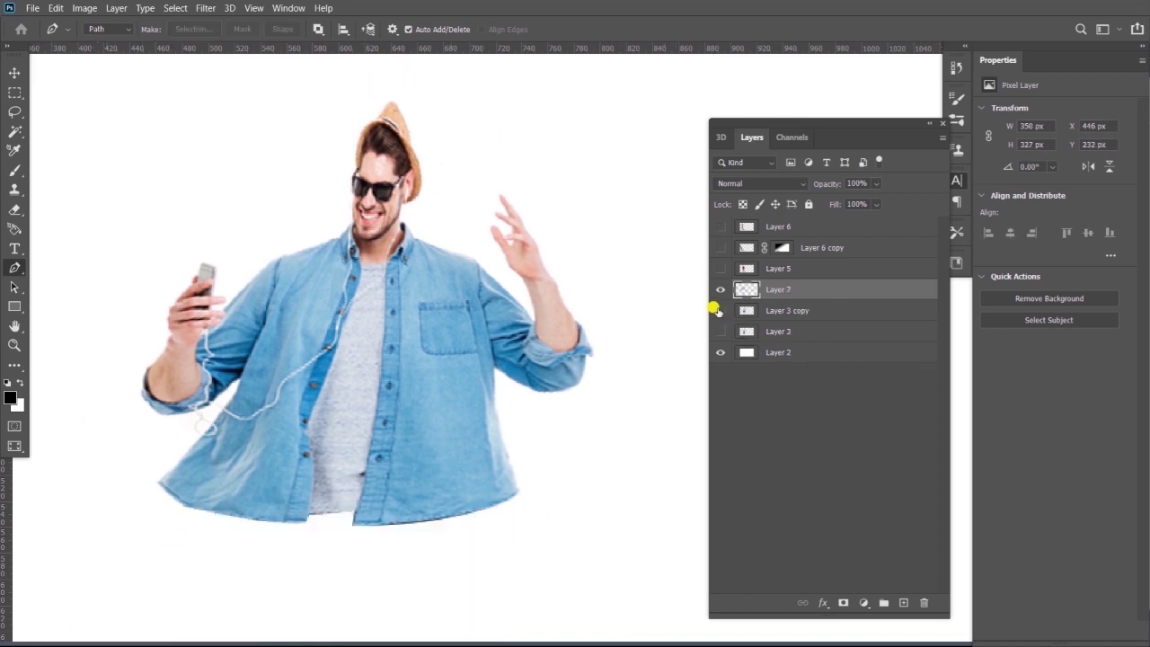
Step: Enlarge the upper body on Layer 7 to about 145% and pull its upper corners outward, to about 521 by 494 px
{"action": "key", "text": "v"}
{"action": "key", "text": "ctrl+0"}
{"action": "key", "text": "ctrl+t"}
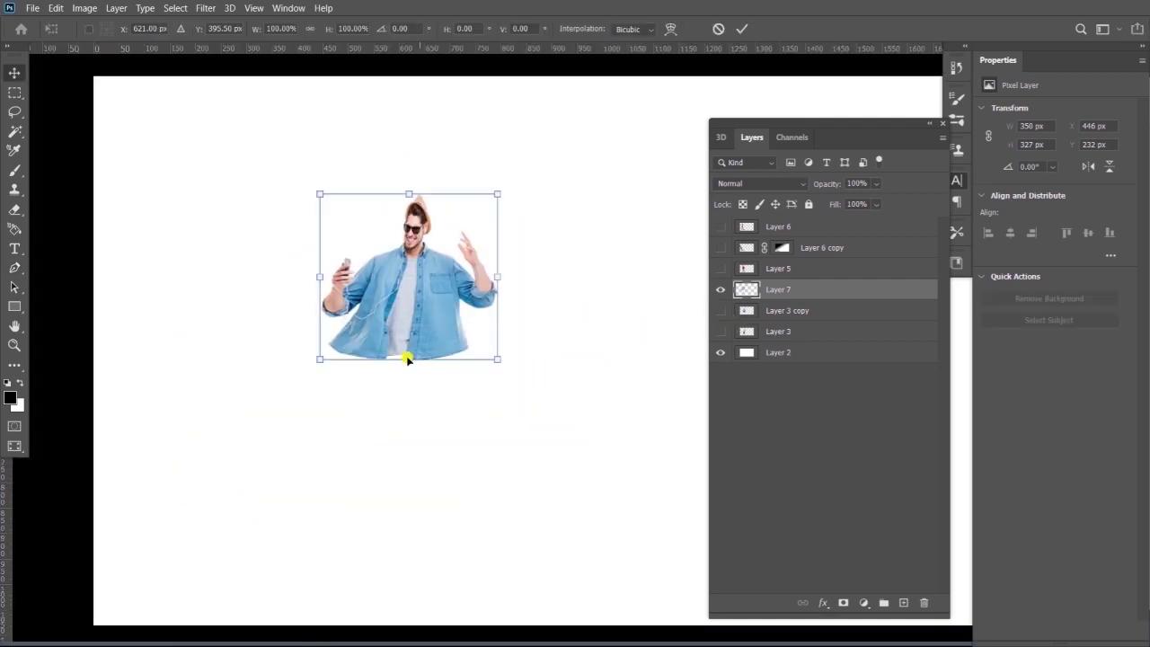
{"action": "left_click_drag", "start_coordinate": [406, 358], "coordinate": [423, 394]}
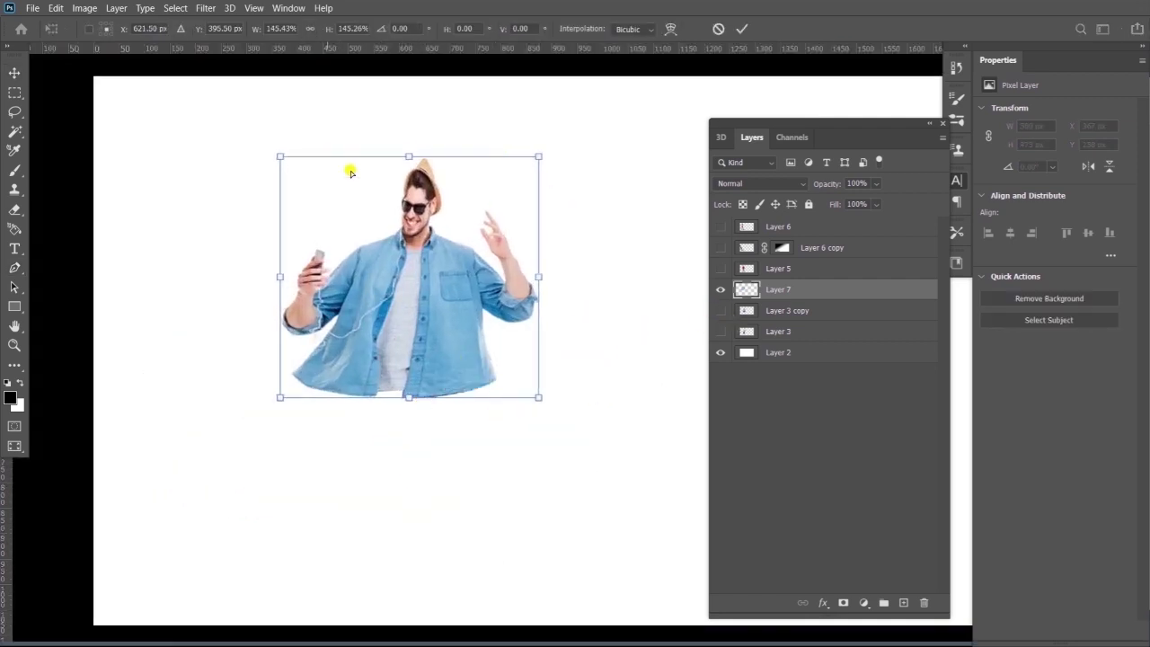
{"action": "left_click_drag", "start_coordinate": [281, 157], "coordinate": [255, 151]}
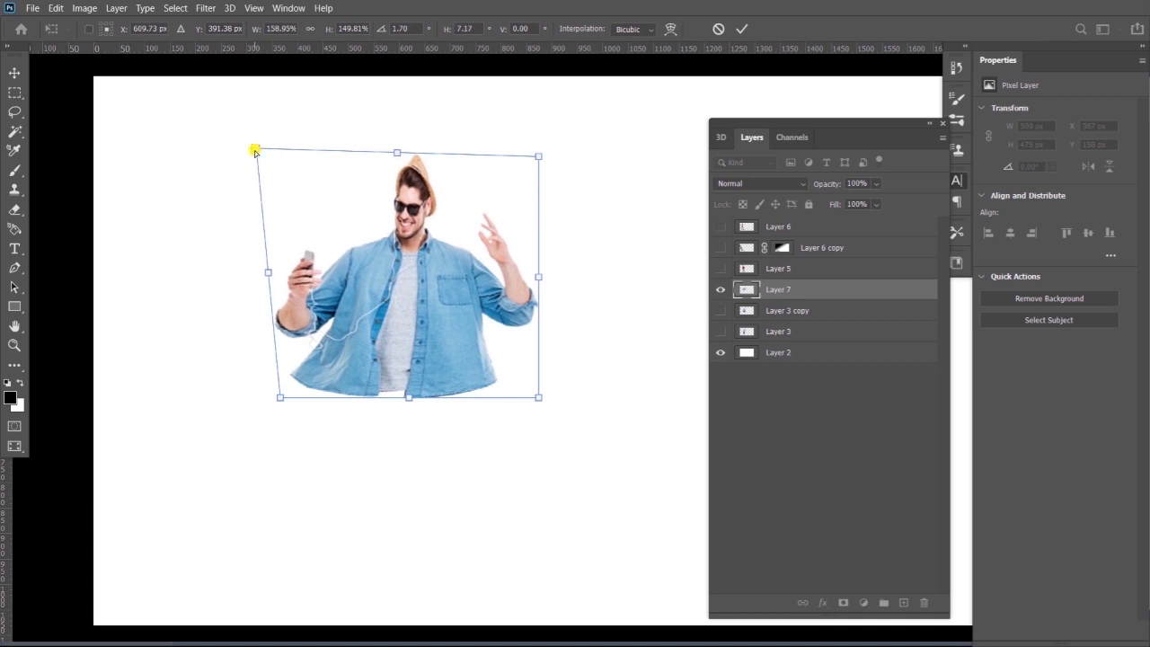
{"action": "left_click_drag", "start_coordinate": [538, 156], "coordinate": [535, 148]}
{"action": "key", "text": "Return"}
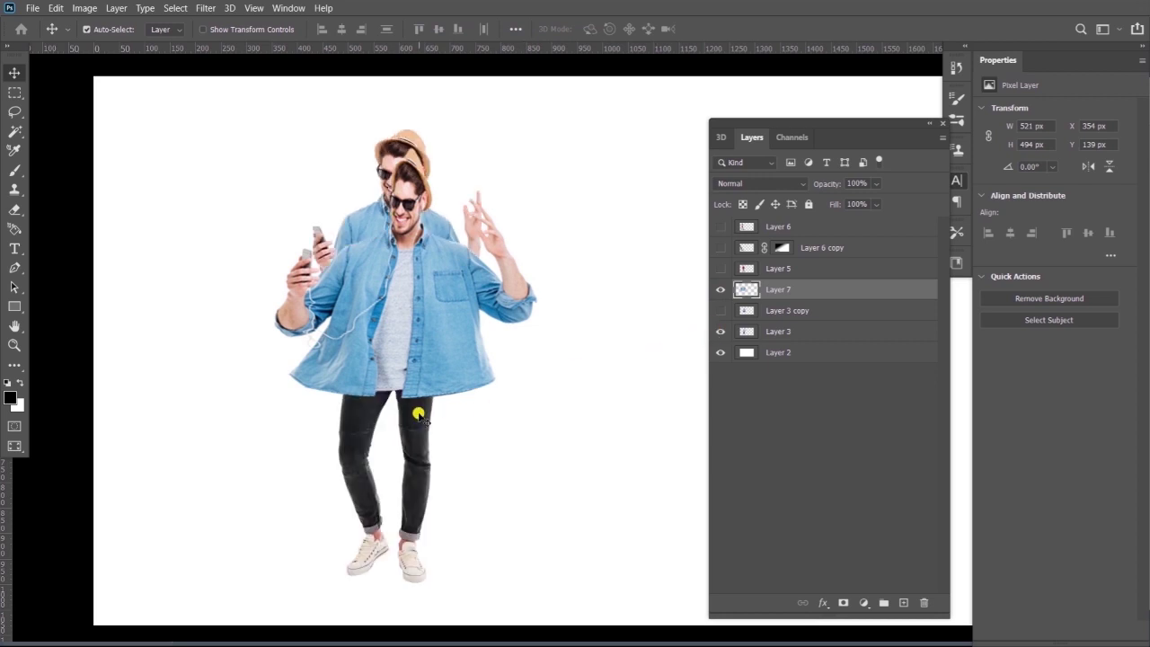
Step: Move the original man on Layer 3 right to about X 757, Y 119 px, and outline his legs below the shirt with the Pen tool
{"action": "left_click_drag", "start_coordinate": [422, 418], "coordinate": [596, 404]}
{"action": "key", "text": "p"}
{"action": "left_click", "coordinate": [512, 364]}
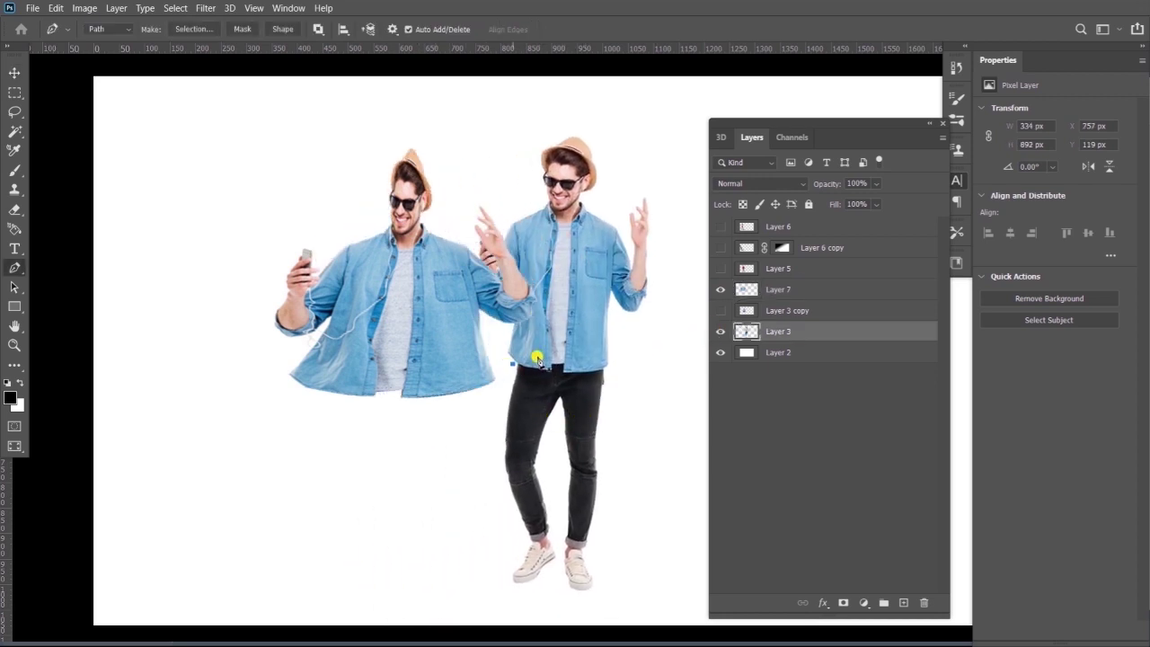
{"action": "left_click", "coordinate": [610, 356]}
{"action": "left_click", "coordinate": [645, 461]}
{"action": "left_click", "coordinate": [629, 559]}
{"action": "left_click_drag", "start_coordinate": [605, 594], "coordinate": [588, 594]}
{"action": "left_click", "coordinate": [512, 600]}
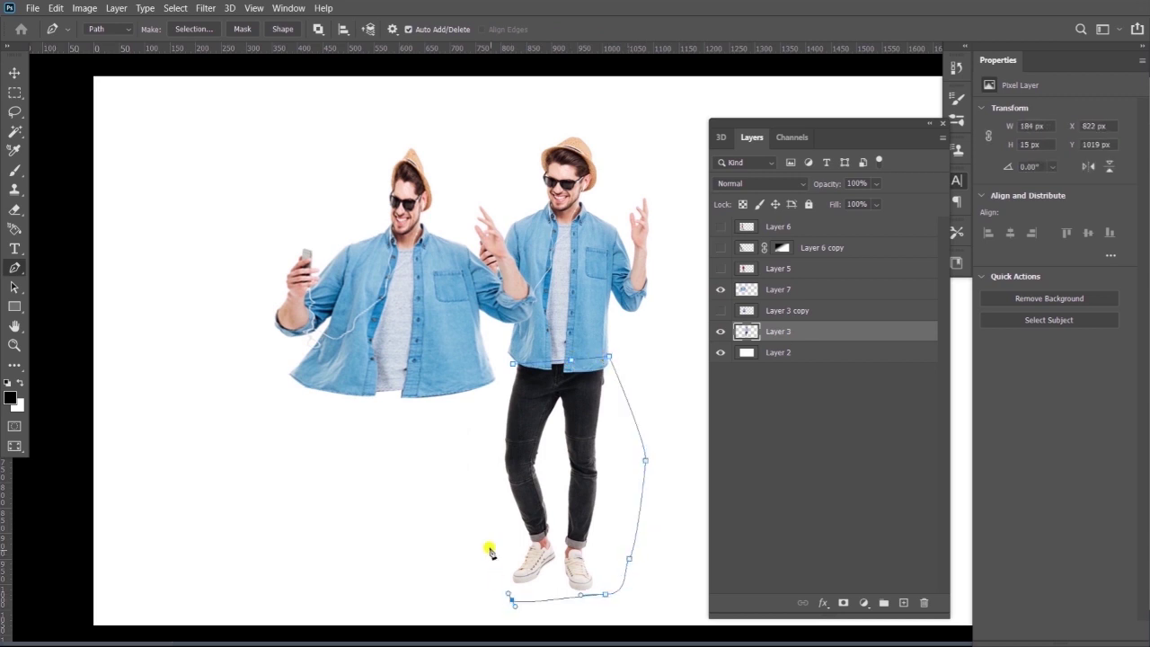
{"action": "left_click", "coordinate": [491, 543]}
{"action": "left_click", "coordinate": [491, 510]}
{"action": "left_click", "coordinate": [512, 363]}
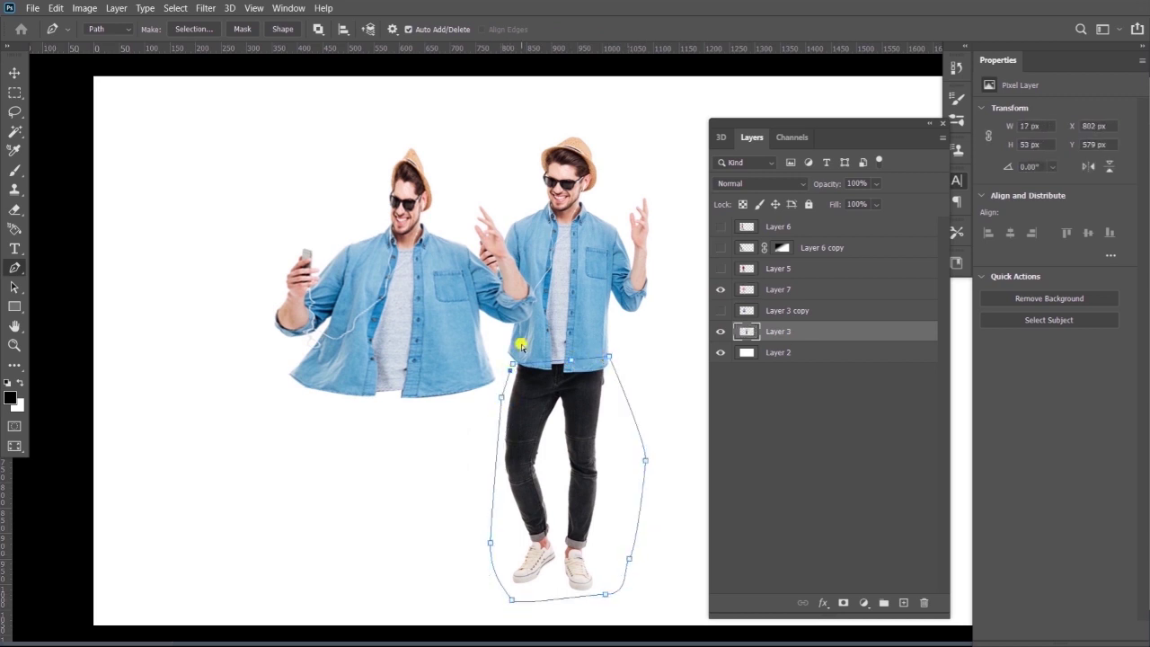
Step: Copy the outlined legs to a new layer and hide Layer 3
{"action": "key", "text": "ctrl+Return"}
{"action": "key", "text": "ctrl+j"}
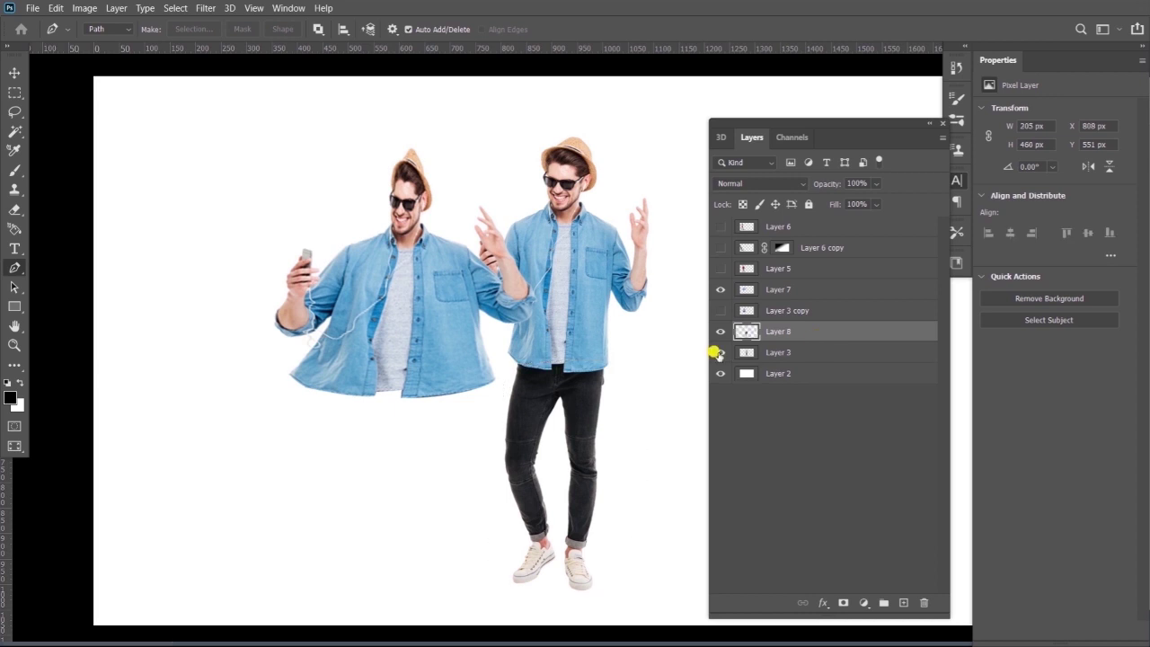
{"action": "left_click", "coordinate": [720, 352]}
Step: Place the legs under the enlarged shirt and distort them to wide hips and narrow feet, about 345 by 508 px
{"action": "key", "text": "v"}
{"action": "left_click_drag", "start_coordinate": [522, 390], "coordinate": [491, 351]}
{"action": "key", "text": "ctrl+t"}
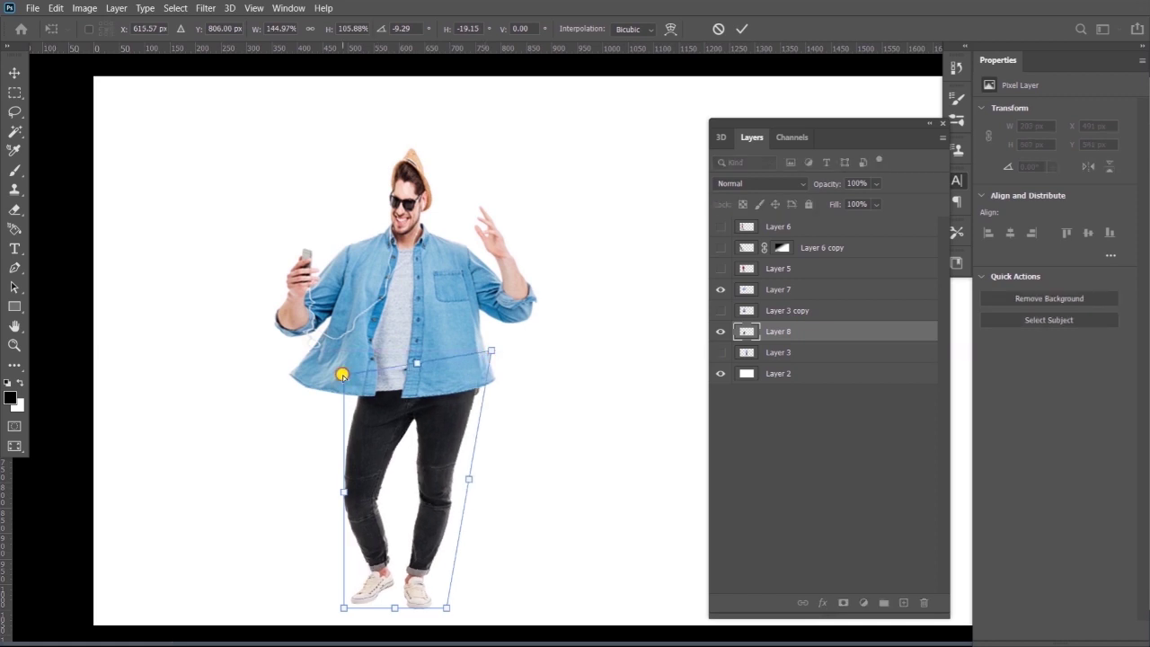
{"action": "left_click_drag", "start_coordinate": [343, 374], "coordinate": [288, 350]}
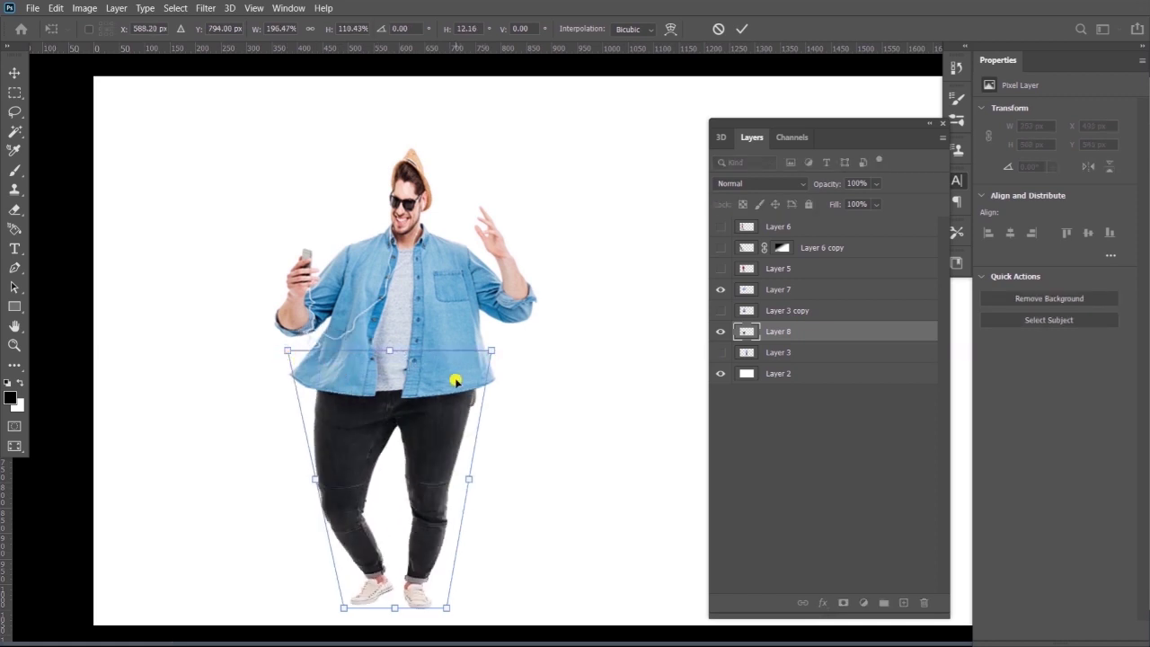
{"action": "left_click_drag", "start_coordinate": [445, 468], "coordinate": [444, 471]}
{"action": "left_click_drag", "start_coordinate": [447, 615], "coordinate": [431, 608]}
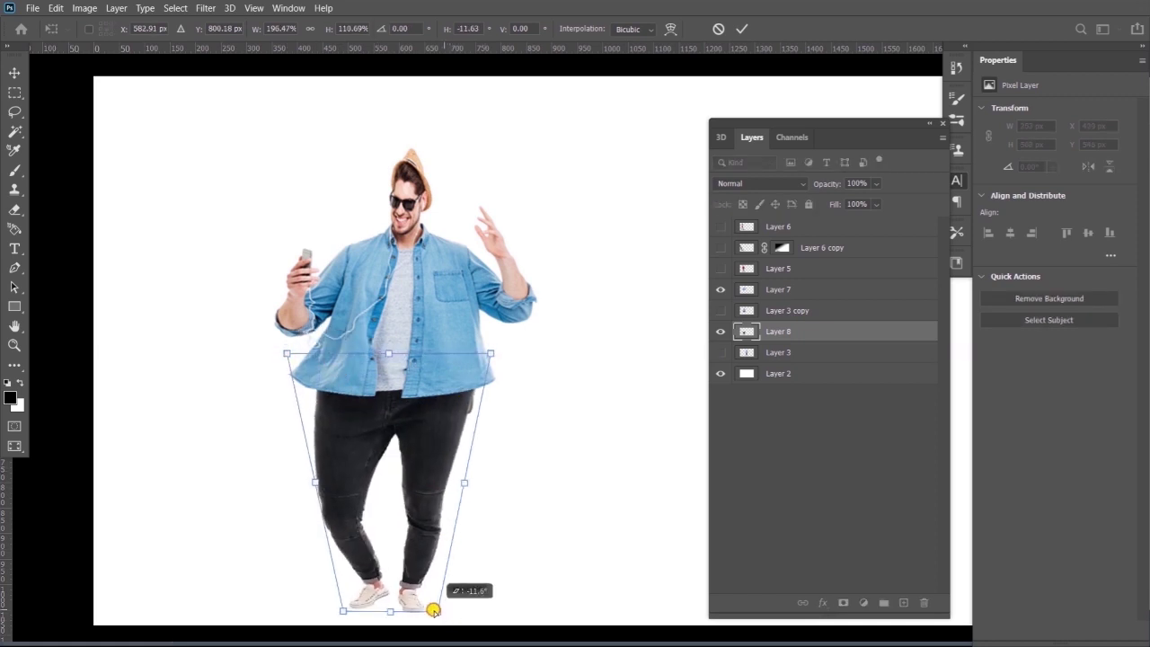
{"action": "left_click_drag", "start_coordinate": [349, 610], "coordinate": [354, 606]}
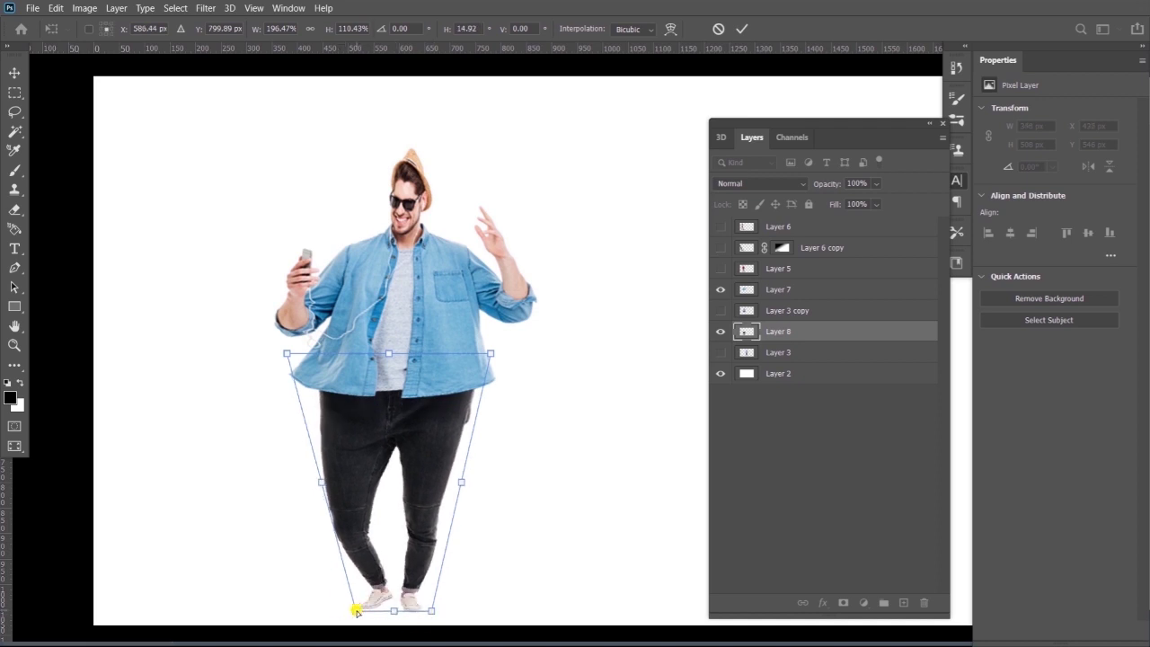
{"action": "mouse_move", "coordinate": [441, 426]}
{"action": "left_mouse_down"}
{"action": "mouse_move", "coordinate": [462, 411]}
{"action": "mouse_move", "coordinate": [433, 410]}
{"action": "mouse_move", "coordinate": [444, 410]}
{"action": "left_mouse_up"}
{"action": "key", "text": "Return"}
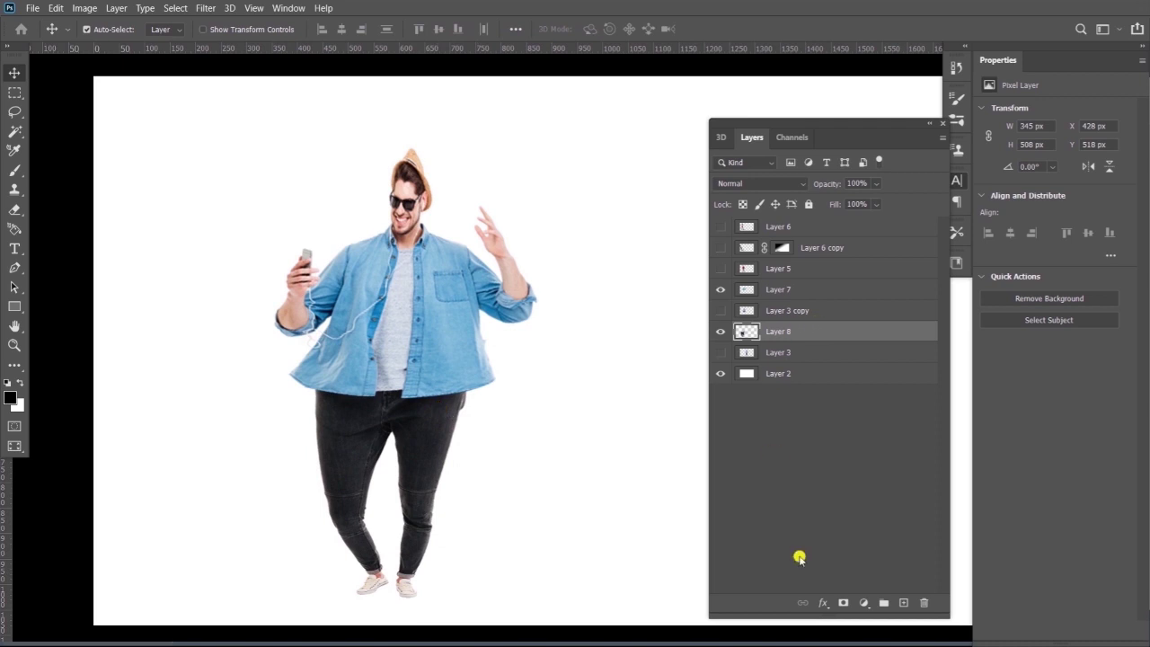
Step: Add a mask to Layer 8 and mask out a lassoed area behind the shirt above the waist
{"action": "left_click", "coordinate": [841, 603]}
{"action": "key", "text": "l"}
{"action": "left_click_drag", "start_coordinate": [505, 362], "coordinate": [386, 362]}
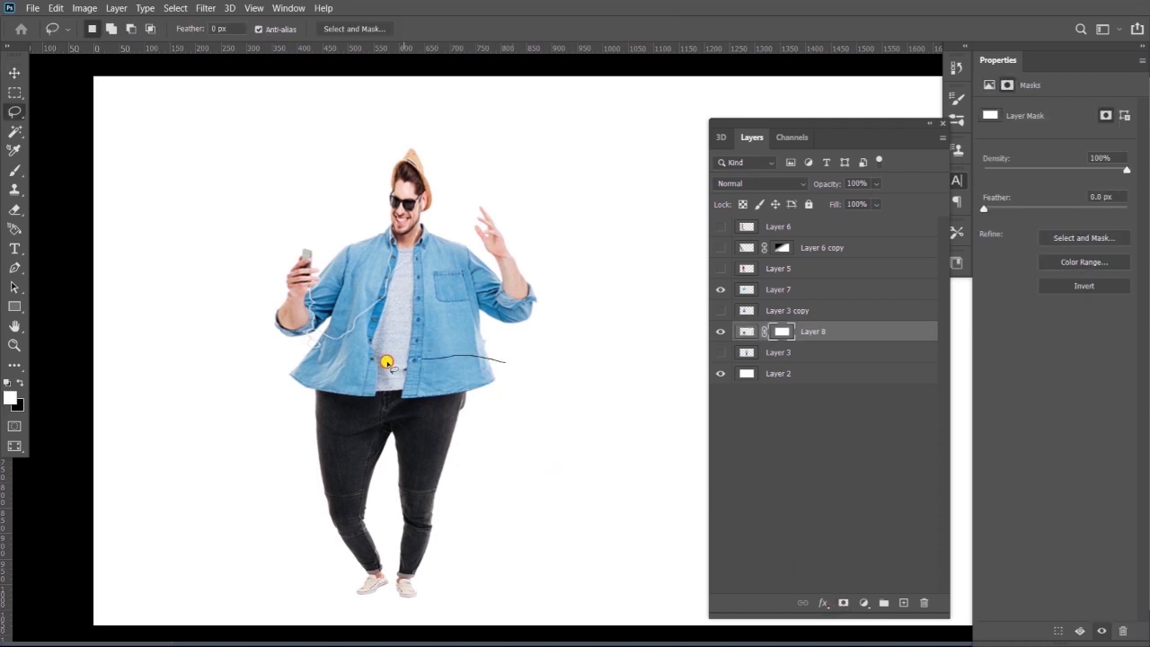
{"action": "mouse_move", "coordinate": [292, 340]}
{"action": "left_mouse_down"}
{"action": "mouse_move", "coordinate": [385, 292]}
{"action": "mouse_move", "coordinate": [527, 347]}
{"action": "left_mouse_up"}
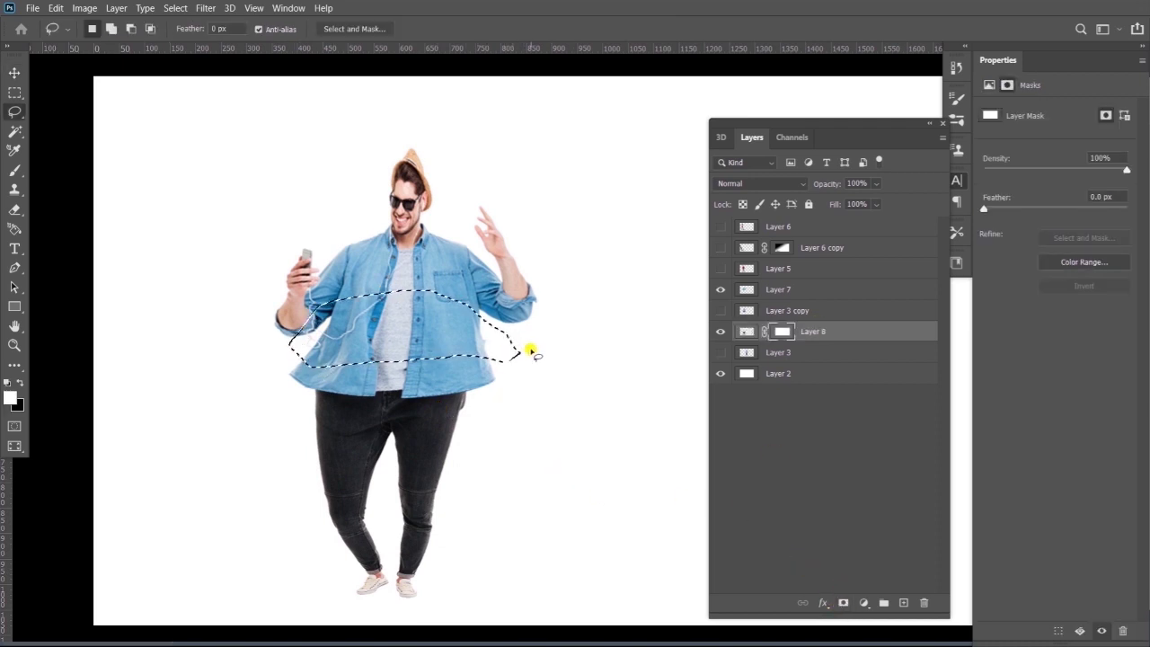
{"action": "key", "text": "ctrl+d"}
Step: Move the upper body and legs together left, with the upper body at about X 286, Y 144 px
{"action": "key", "text": "v"}
{"action": "left_click_drag", "start_coordinate": [419, 311], "coordinate": [396, 313]}
{"action": "right_click", "coordinate": [401, 292]}
{"action": "left_click", "coordinate": [410, 300]}
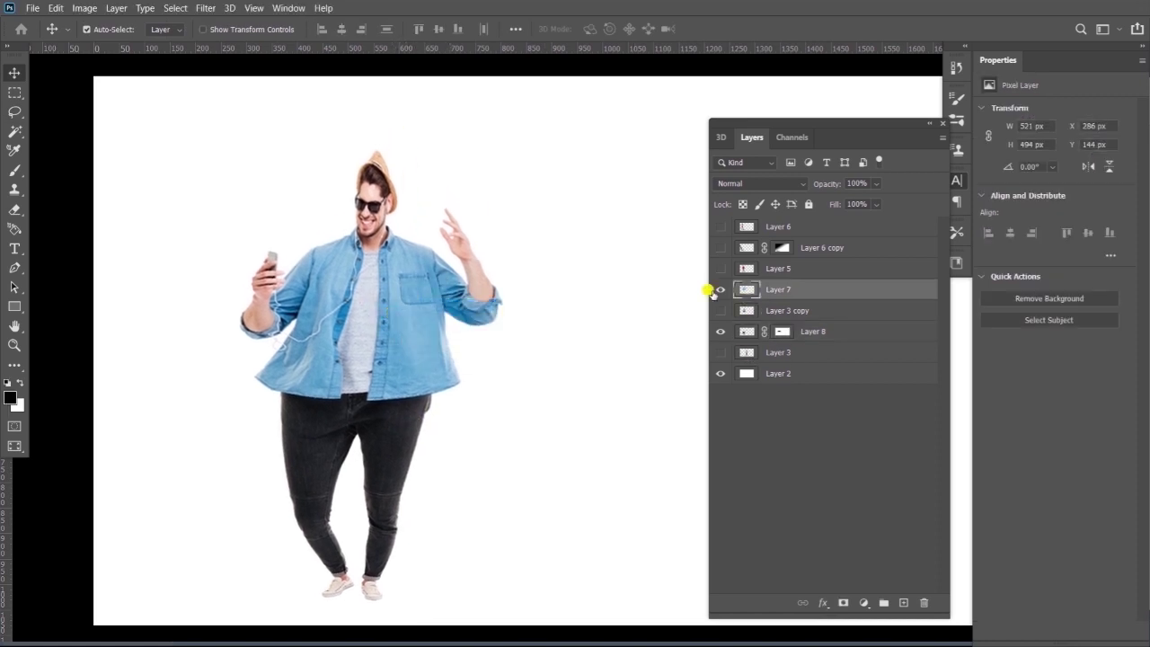
Step: Show Layer 3 and move the original man right to about X 804, Y 137 px
{"action": "left_click", "coordinate": [720, 310]}
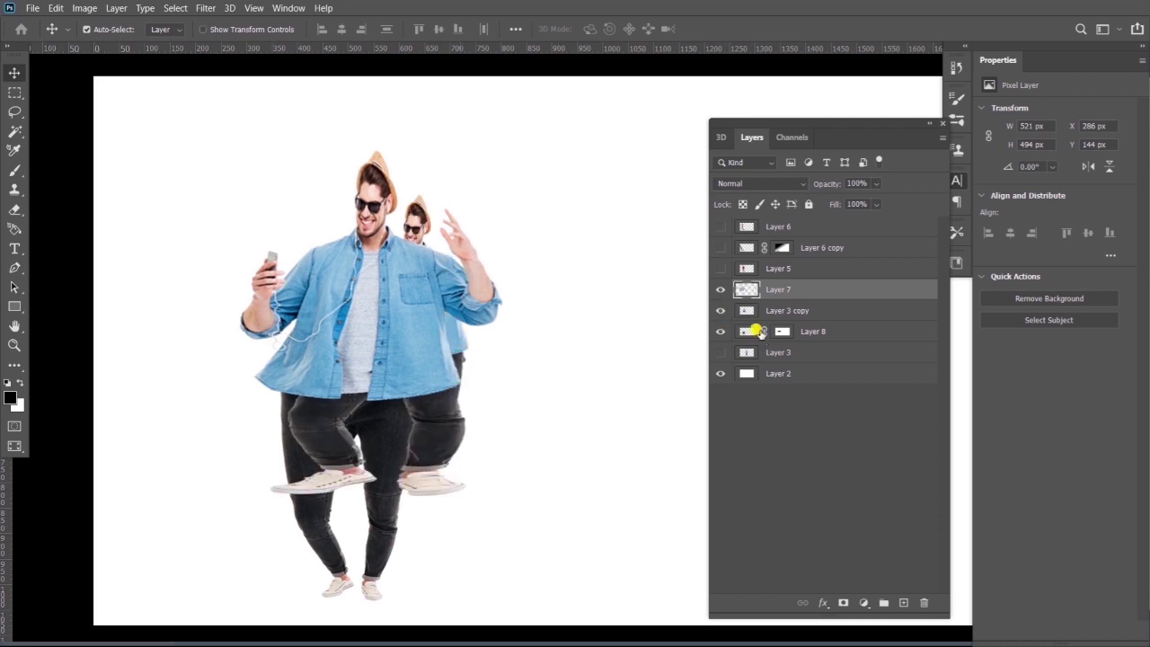
{"action": "left_click", "coordinate": [720, 331]}
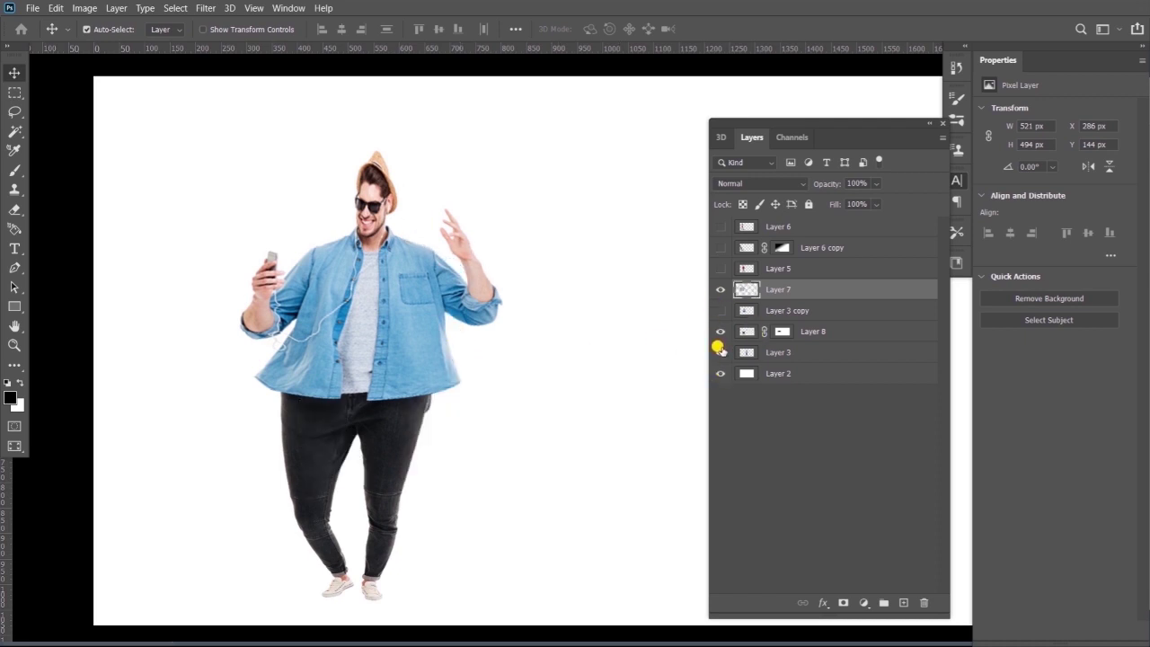
{"action": "left_click", "coordinate": [720, 352]}
{"action": "left_click_drag", "start_coordinate": [586, 321], "coordinate": [604, 325]}
Step: Trace a Pen tool path along the jaw of the original man on Layer 3, from the cheek to below the ear
{"action": "left_click_drag", "start_coordinate": [599, 186], "coordinate": [676, 289]}
{"action": "left_click_drag", "start_coordinate": [588, 279], "coordinate": [422, 331]}
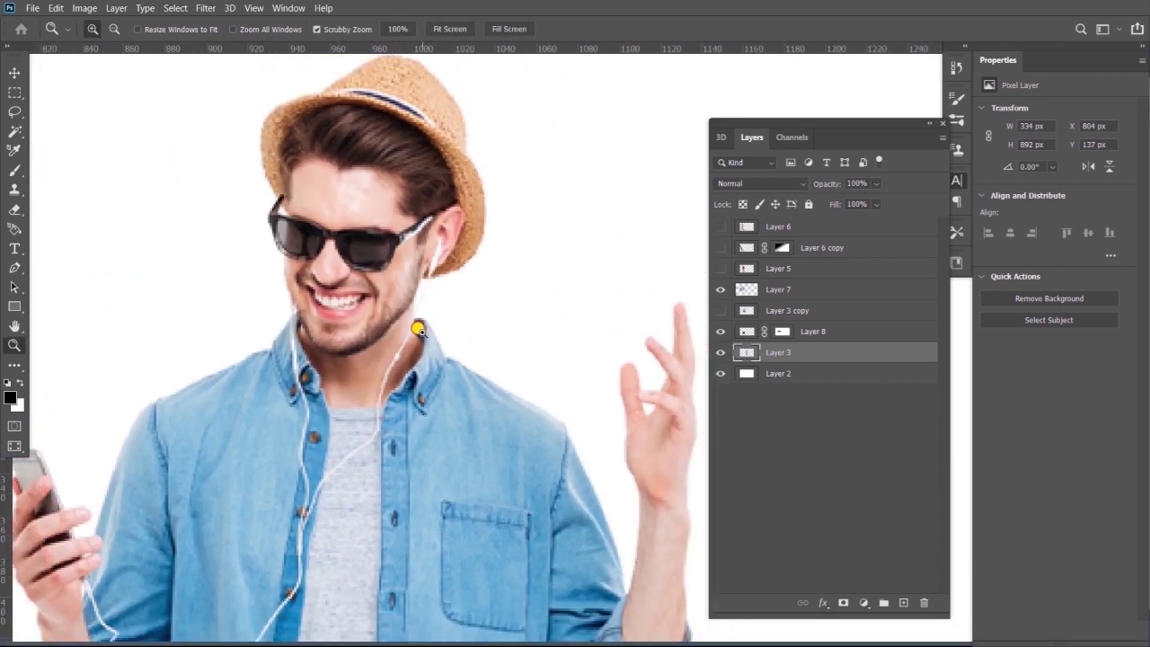
{"action": "key", "text": "p"}
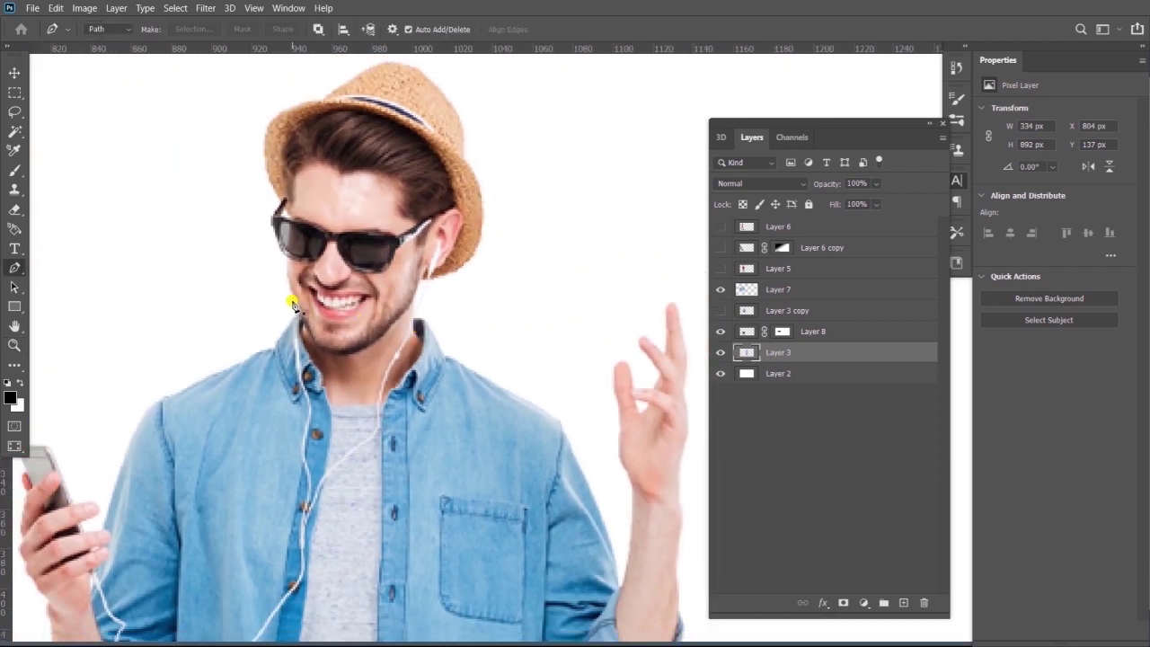
{"action": "left_click", "coordinate": [293, 303]}
{"action": "left_click", "coordinate": [308, 333]}
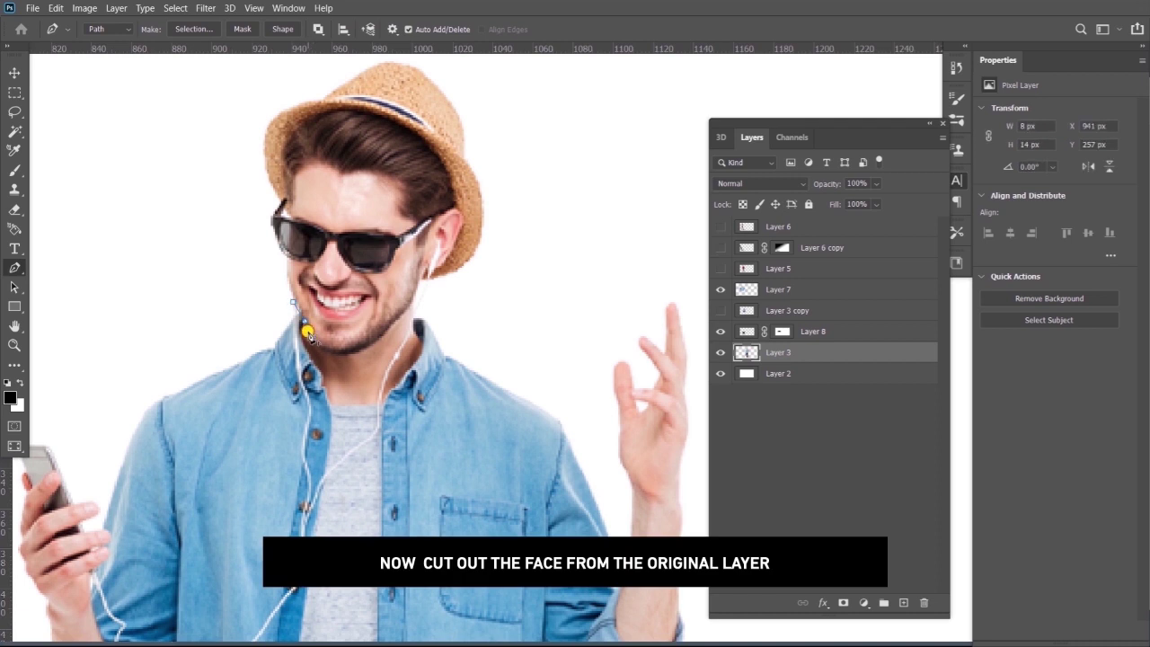
{"action": "left_click", "coordinate": [373, 349]}
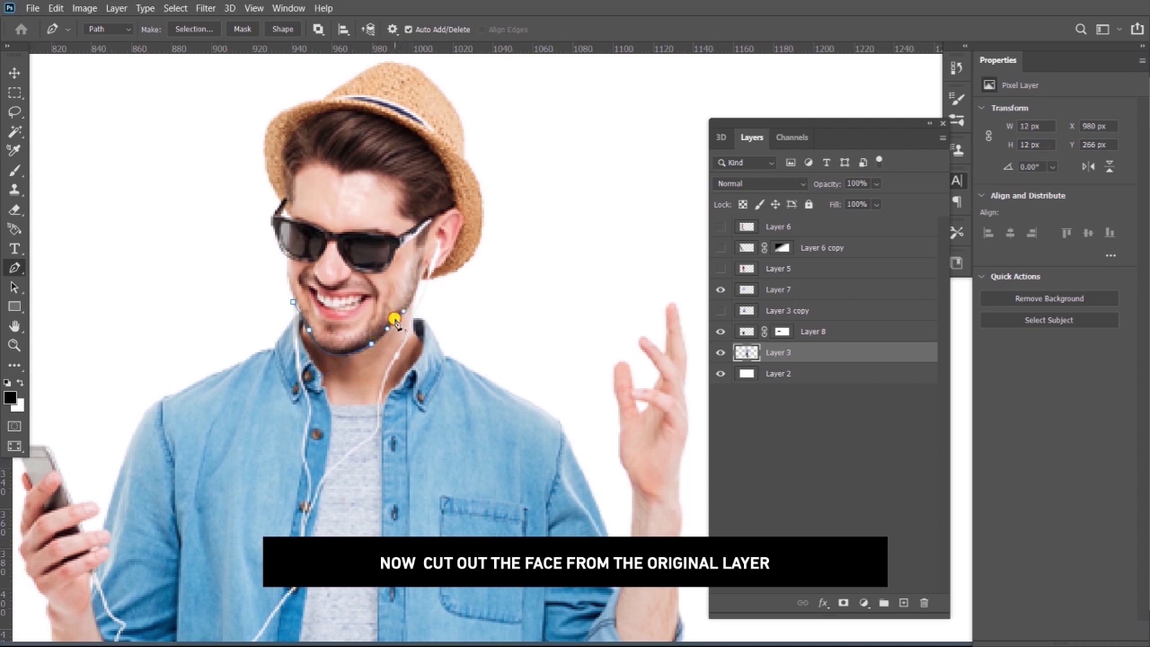
{"action": "left_click_drag", "start_coordinate": [440, 284], "coordinate": [469, 276]}
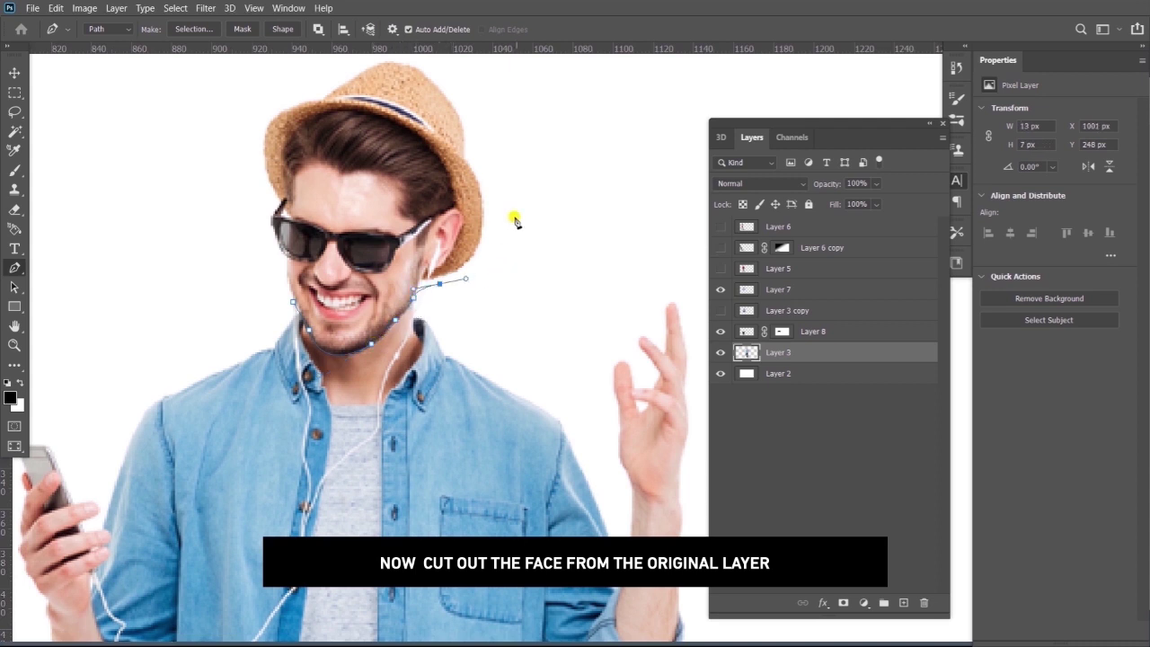
Step: Close the path loosely around the hat and copy the enclosed head to a new layer
{"action": "left_click", "coordinate": [518, 203]}
{"action": "left_click_drag", "start_coordinate": [490, 103], "coordinate": [482, 82]}
{"action": "left_click_drag", "start_coordinate": [267, 75], "coordinate": [197, 107]}
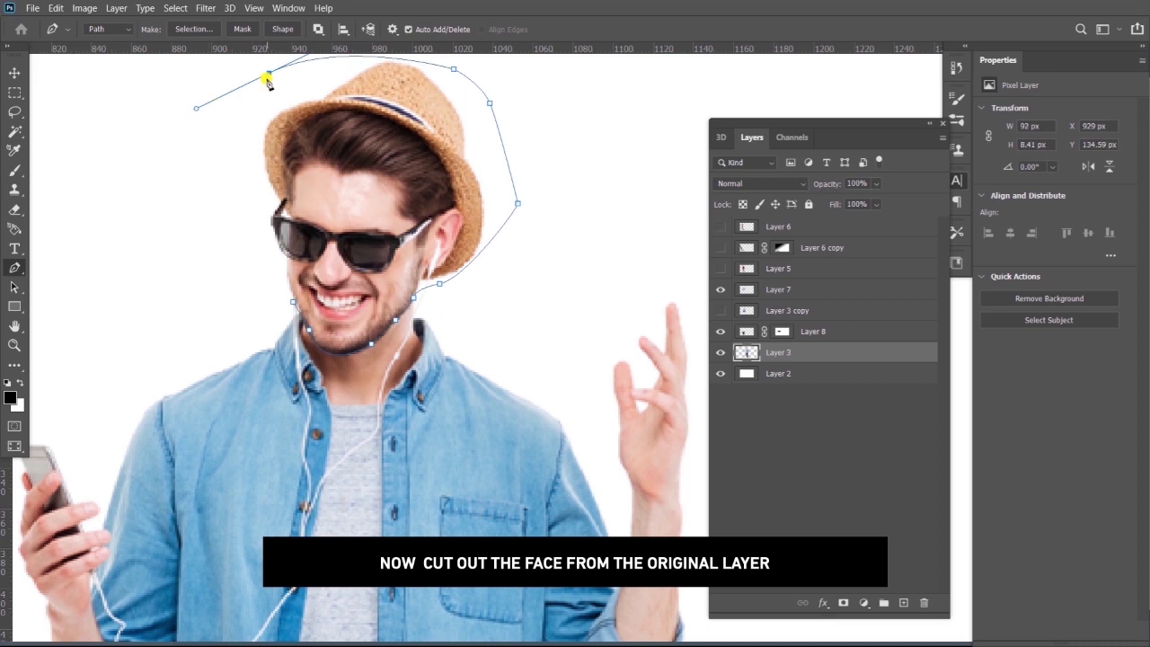
{"action": "left_click", "coordinate": [221, 202]}
{"action": "left_click", "coordinate": [292, 303]}
{"action": "key", "text": "ctrl+Return"}
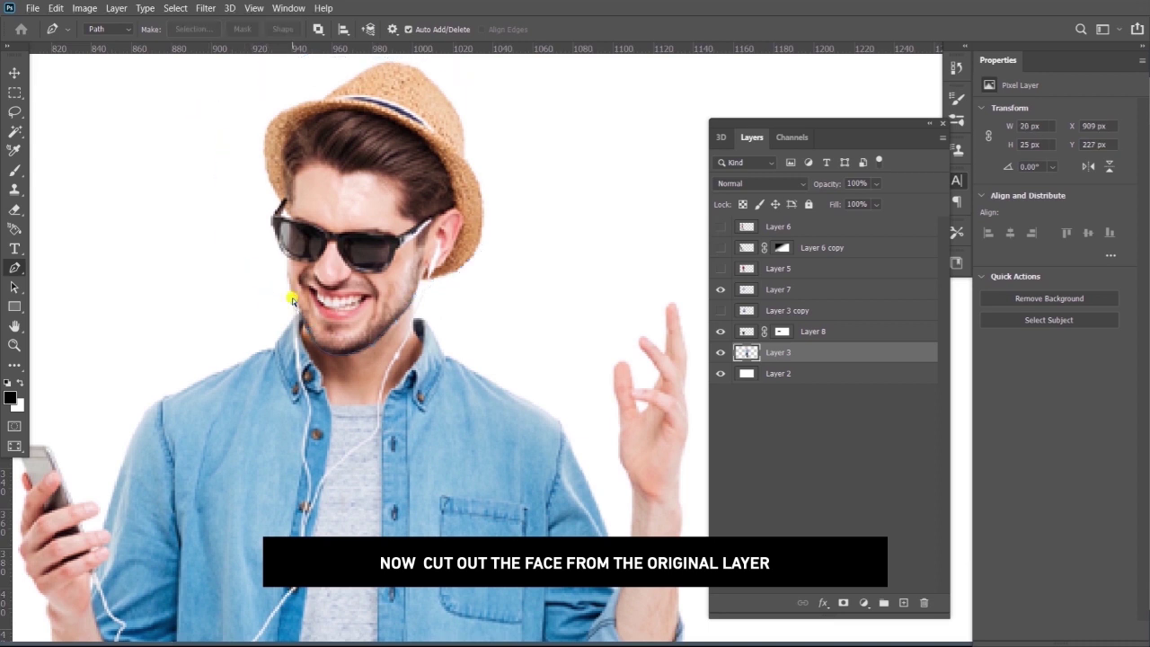
{"action": "key", "text": "ctrl+j"}
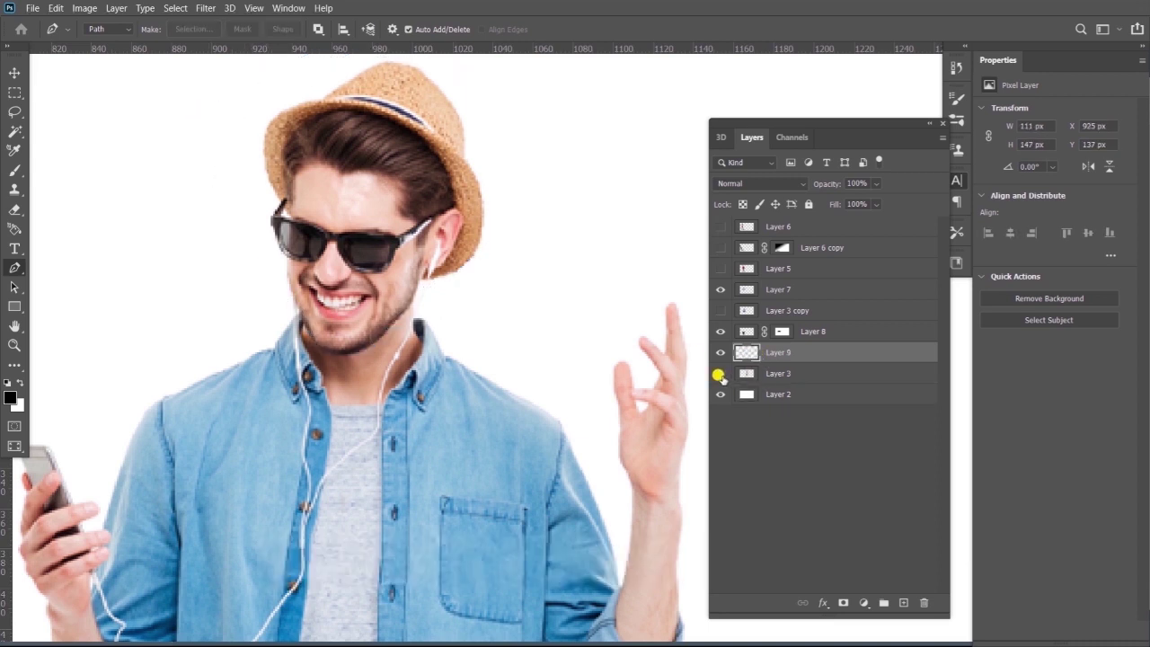
Step: Hide Layer 3 and move the cut-out head beside the distorted man's head, at about X 589, Y 156 px
{"action": "left_click", "coordinate": [720, 374]}
{"action": "key", "text": "ctrl+0"}
{"action": "key", "text": "v"}
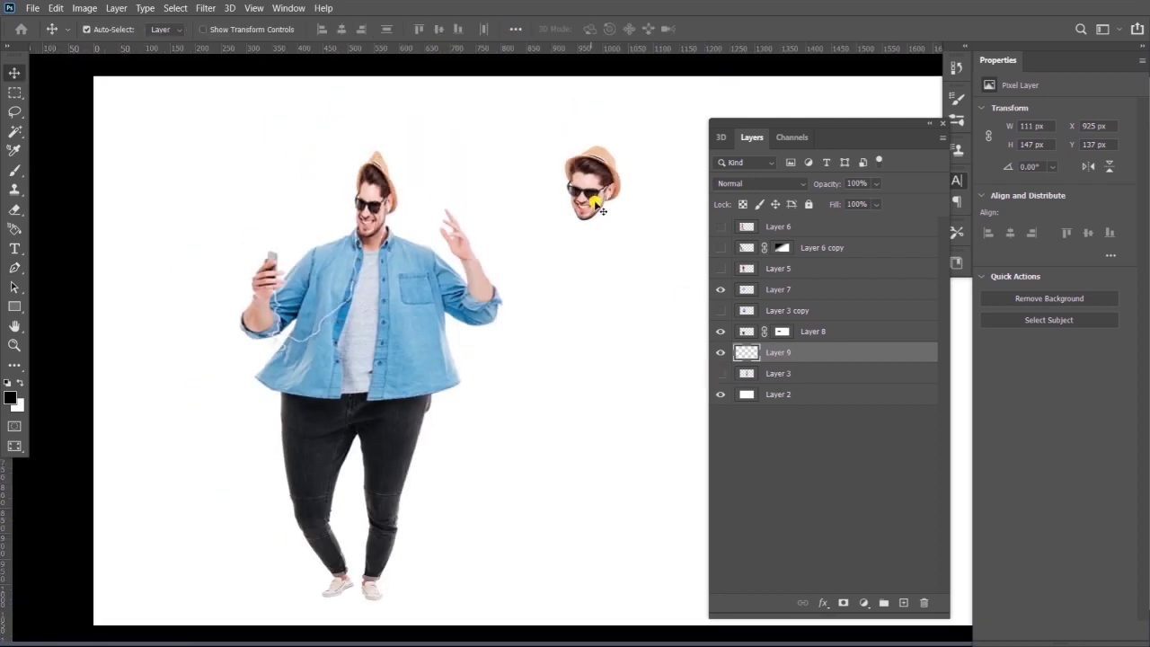
{"action": "left_click_drag", "start_coordinate": [600, 208], "coordinate": [450, 194]}
{"action": "left_click", "coordinate": [632, 233]}
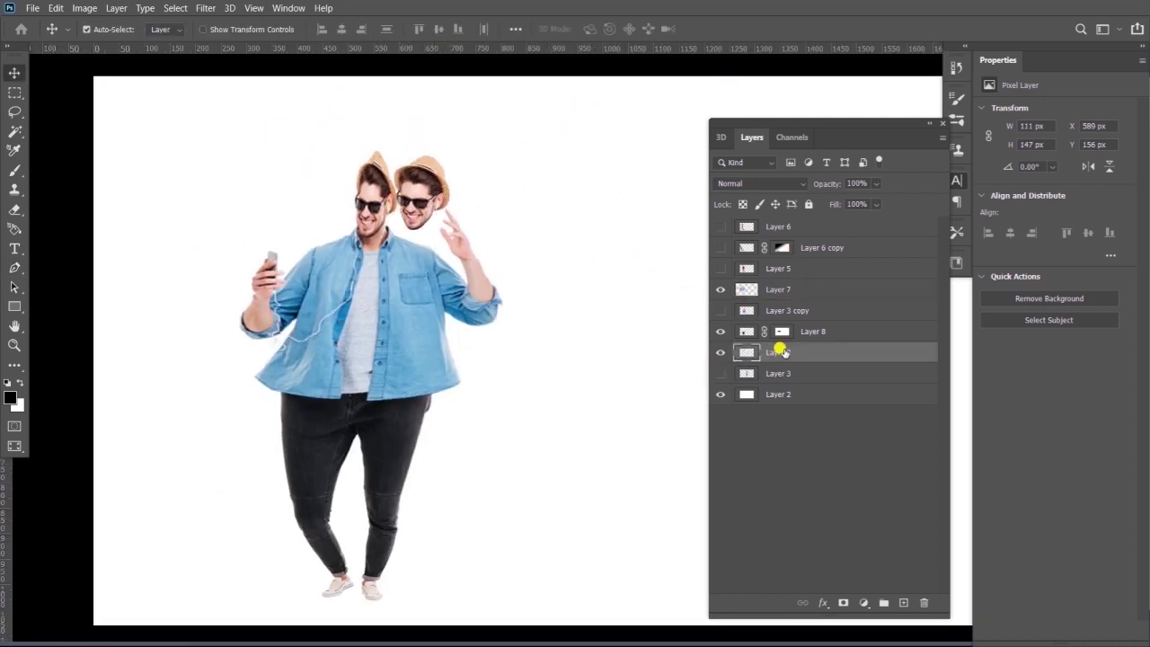
Step: Bring Layer 9 above Layer 7 and enlarge the head to about 180 by 239 px, placed over the distorted head at X 476, Y 83 px
{"action": "left_click_drag", "start_coordinate": [773, 352], "coordinate": [770, 278]}
{"action": "left_click_drag", "start_coordinate": [389, 187], "coordinate": [383, 138]}
{"action": "key", "text": "ctrl+t"}
{"action": "key", "text": "Return"}
{"action": "left_click_drag", "start_coordinate": [370, 231], "coordinate": [376, 209]}
{"action": "scroll", "coordinate": [374, 208], "scroll_direction": "up", "scroll_amount": 5}
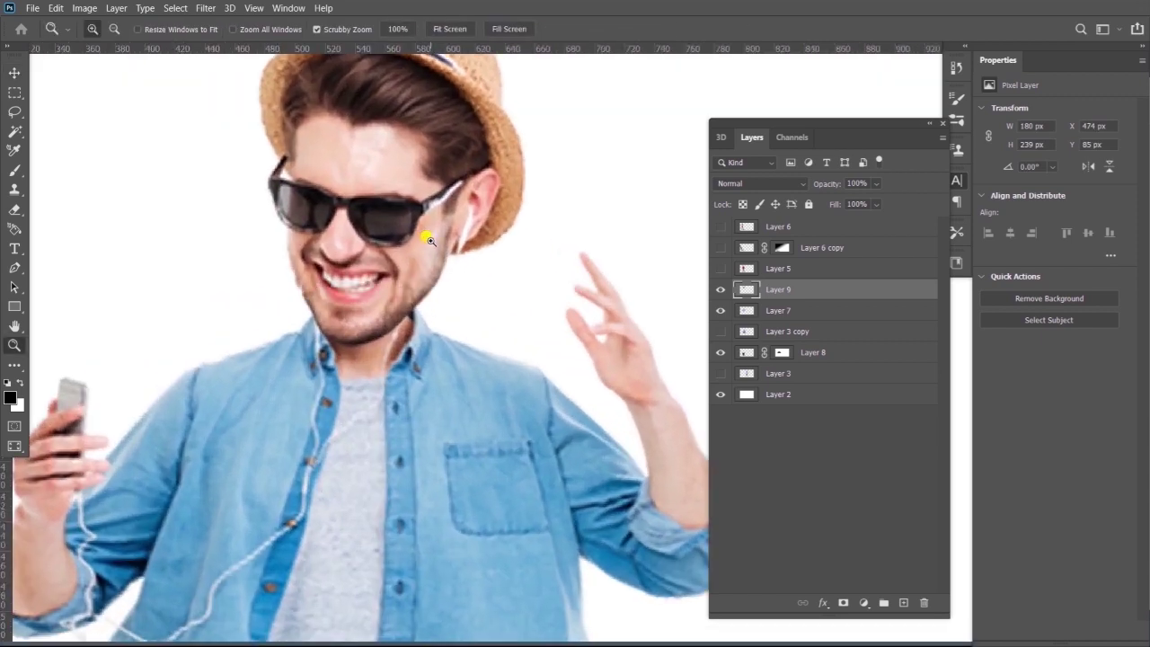
{"action": "left_click_drag", "start_coordinate": [379, 253], "coordinate": [388, 256]}
{"action": "scroll", "coordinate": [399, 261], "scroll_direction": "down", "scroll_amount": 5}
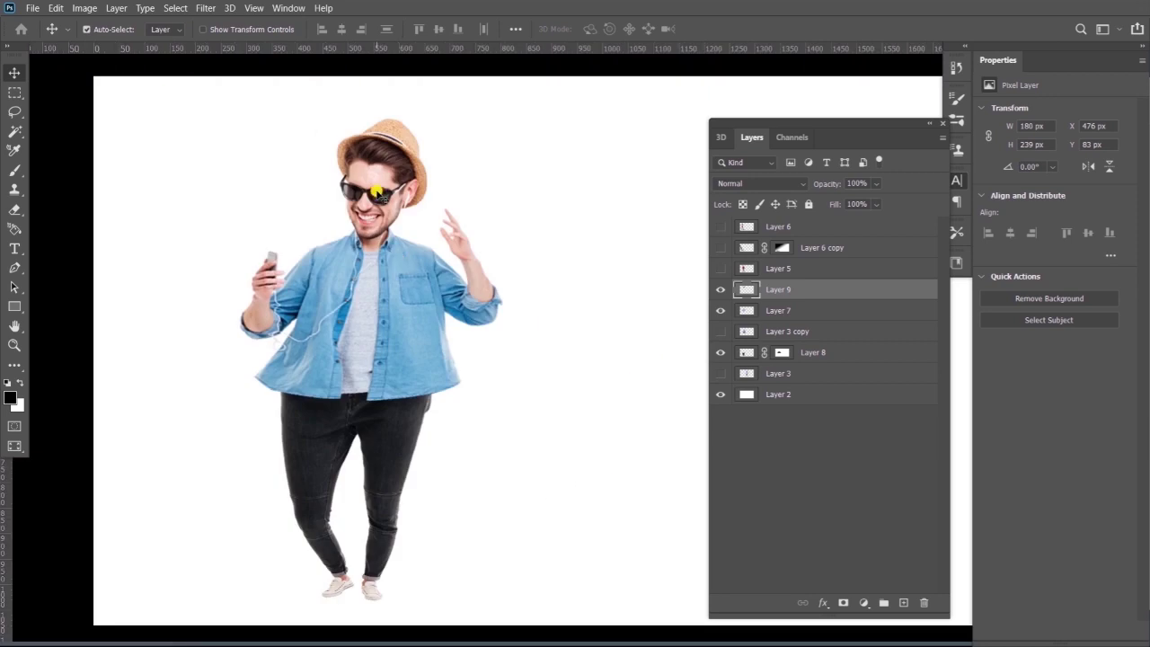
Step: Nudge the legs right to X 364 px, and enlarge the head to about 186 by 244 px at X 469, Y 82 px
{"action": "left_click_drag", "start_coordinate": [397, 444], "coordinate": [401, 442]}
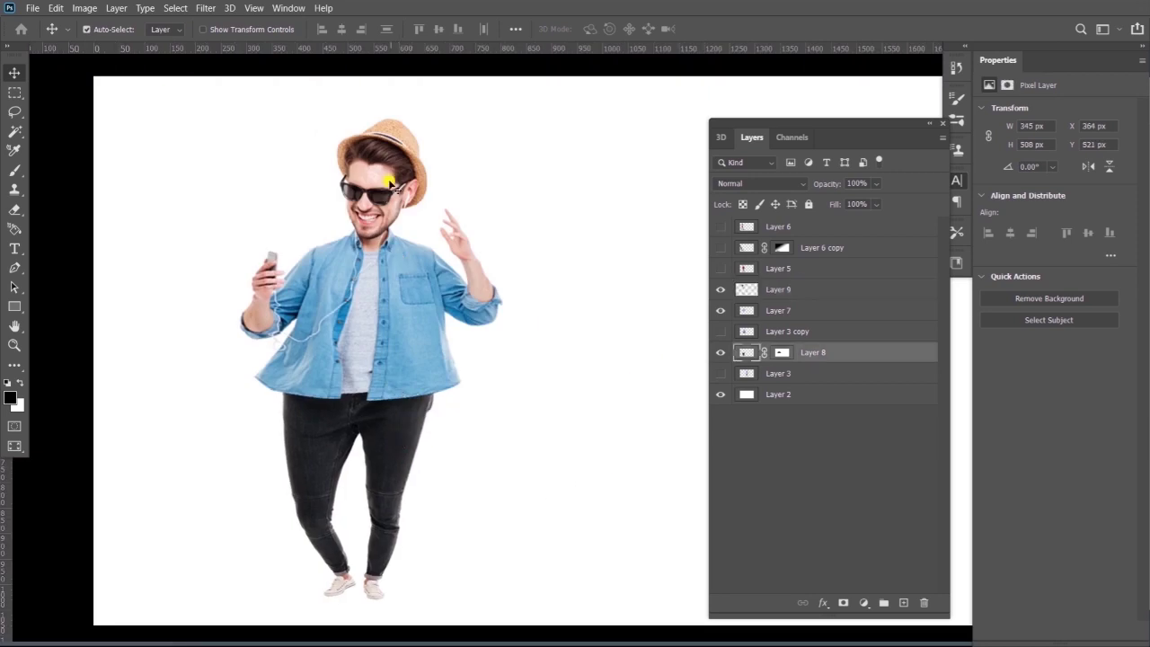
{"action": "left_click", "coordinate": [378, 169]}
{"action": "key", "text": "ctrl+t"}
{"action": "mouse_move", "coordinate": [429, 290]}
{"action": "left_mouse_down"}
{"action": "mouse_move", "coordinate": [431, 264]}
{"action": "mouse_move", "coordinate": [442, 280]}
{"action": "left_mouse_up"}
{"action": "key", "text": "Return"}
{"action": "left_click_drag", "start_coordinate": [386, 192], "coordinate": [383, 193]}
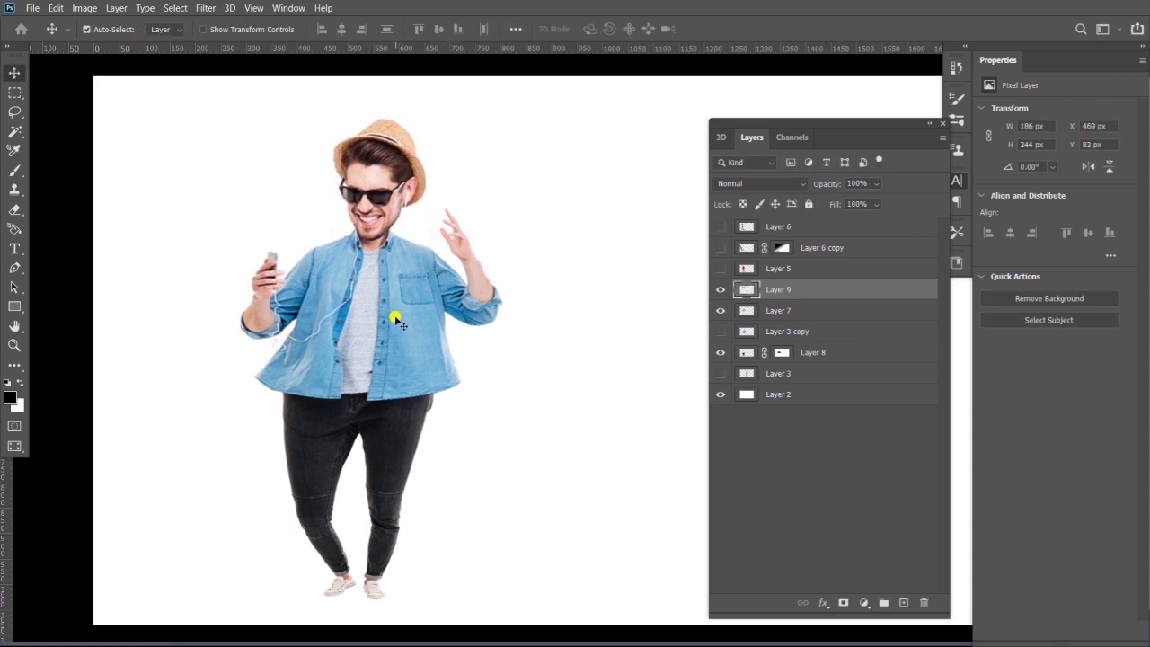
Step: Merge the head, upper body and legs into one layer and move the figure to about X 365, Y 72 px
{"action": "left_click", "coordinate": [395, 320], "text": "shift"}
{"action": "left_click", "coordinate": [381, 435], "text": "shift"}
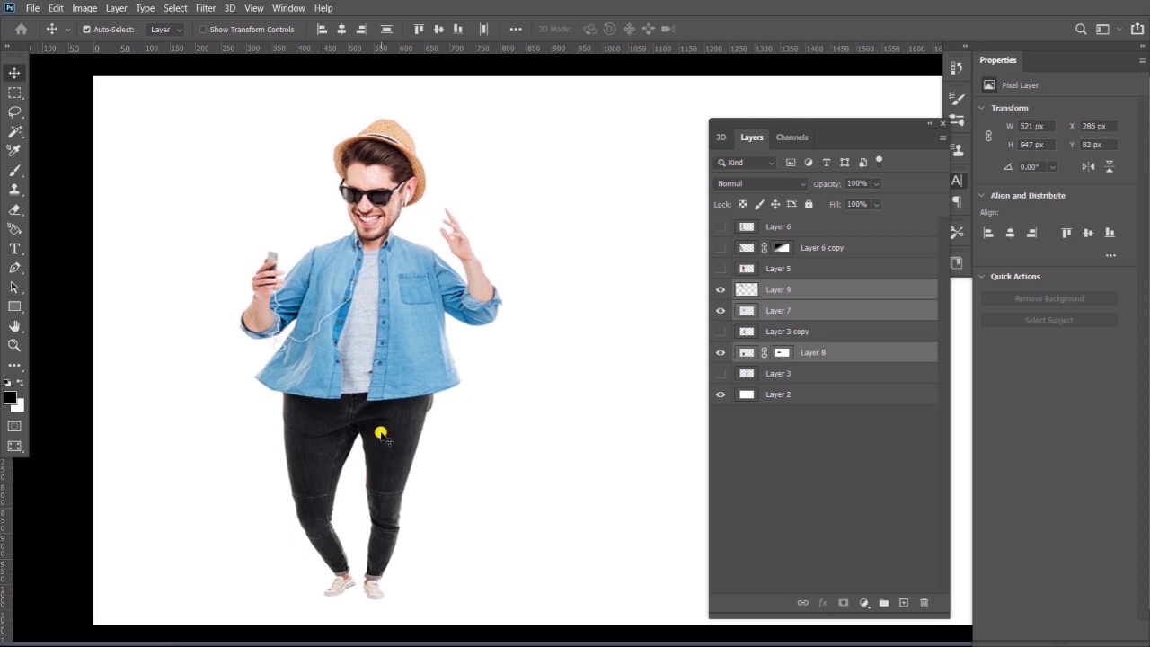
{"action": "key", "text": "ctrl+e"}
{"action": "left_click_drag", "start_coordinate": [399, 352], "coordinate": [483, 347]}
Step: Duplicate the merged figure and skew the copy to the left from its feet, flattened to about 68.66% height
{"action": "key", "text": "ctrl+j"}
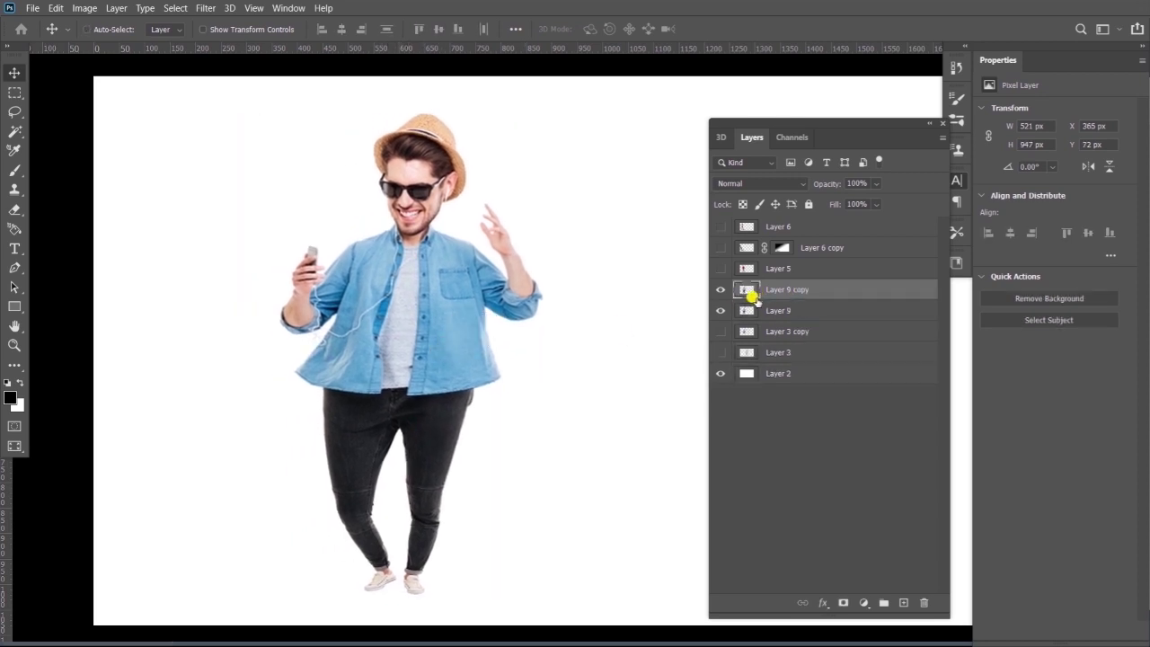
{"action": "key", "text": "ctrl+t"}
{"action": "left_click_drag", "start_coordinate": [410, 115], "coordinate": [247, 267]}
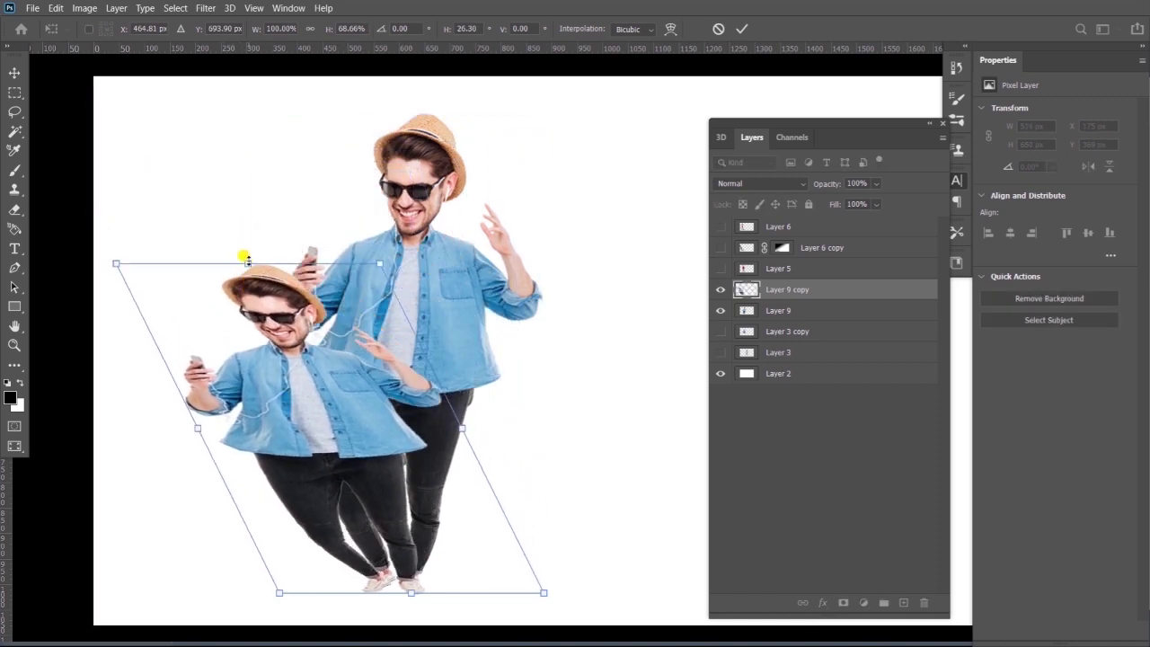
{"action": "key", "text": "Return"}
Step: Fill the skewed copy with black behind the figure and fade its upper part with a gradient layer mask
{"action": "key", "text": "shift+alt+BackSpace"}
{"action": "key", "text": "ctrl+bracketleft"}
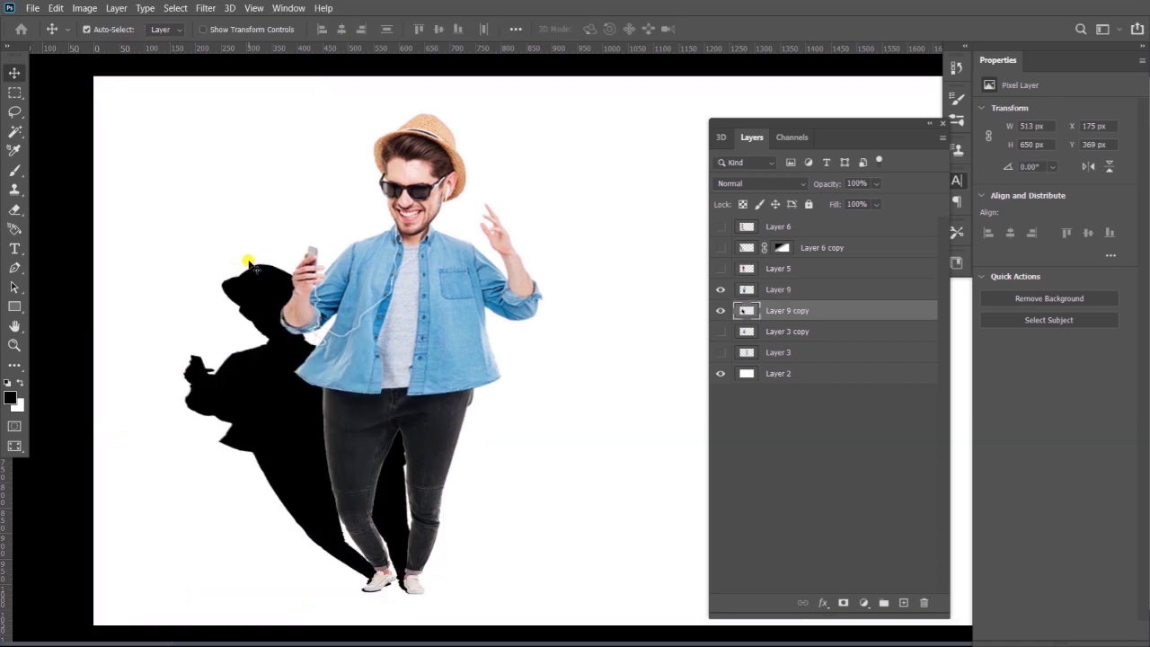
{"action": "left_click", "coordinate": [836, 603]}
{"action": "key", "text": "g"}
{"action": "key", "text": "x"}
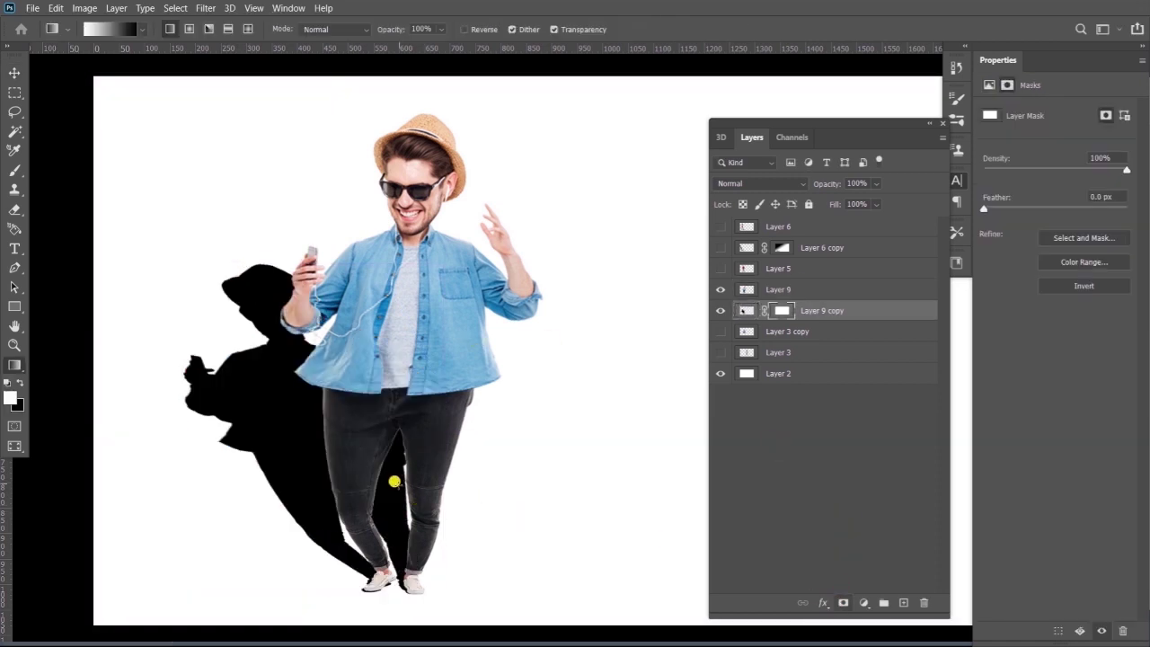
{"action": "left_click_drag", "start_coordinate": [373, 518], "coordinate": [272, 349]}
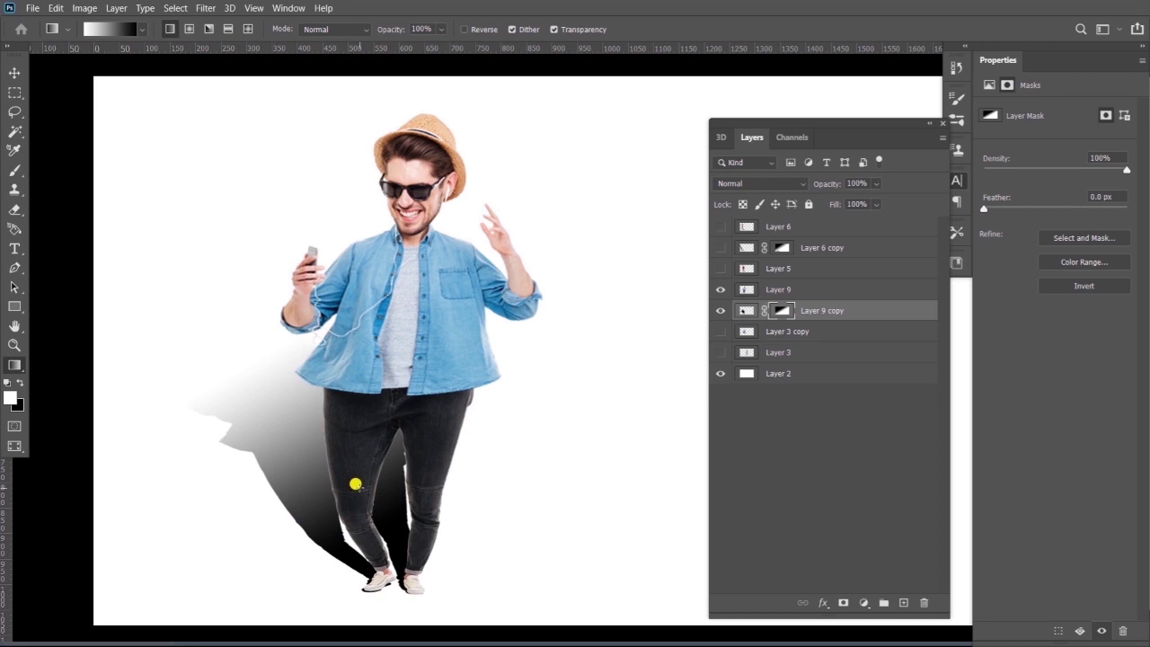
Step: Blur the shadow of Layer 9 copy with a 4.5 px Gaussian Blur and set its opacity to 60%
{"action": "key", "text": "v"}
{"action": "left_click", "coordinate": [745, 310]}
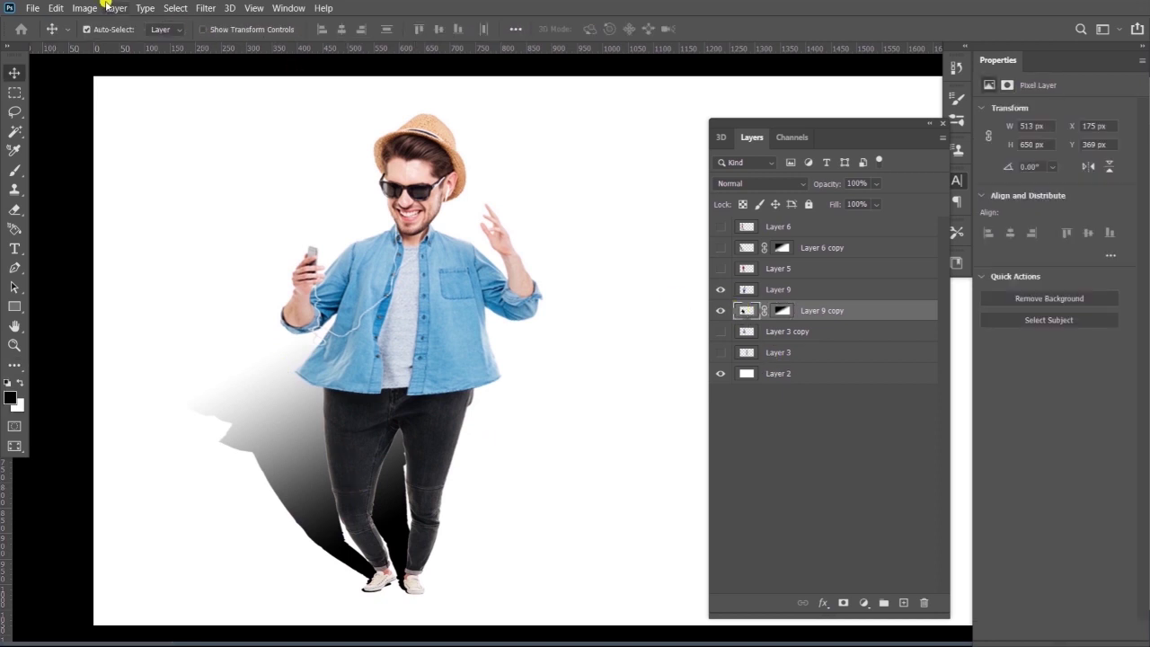
{"action": "left_click", "coordinate": [217, 11]}
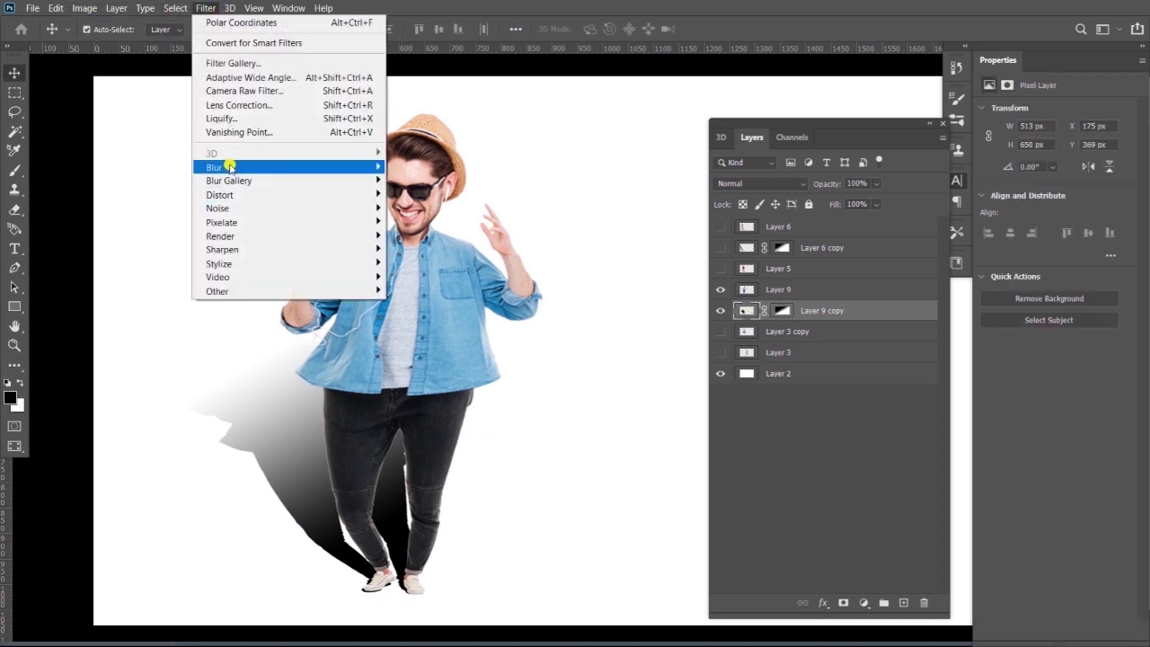
{"action": "mouse_move", "coordinate": [225, 167]}
{"action": "left_click", "coordinate": [411, 225]}
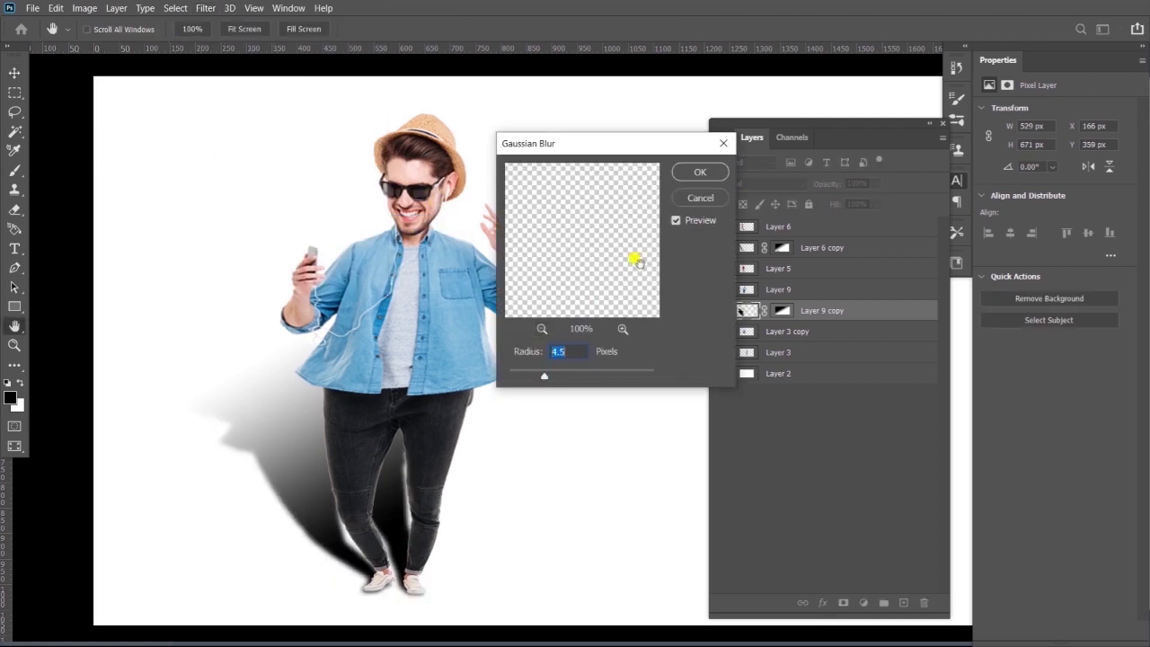
{"action": "left_click", "coordinate": [700, 173]}
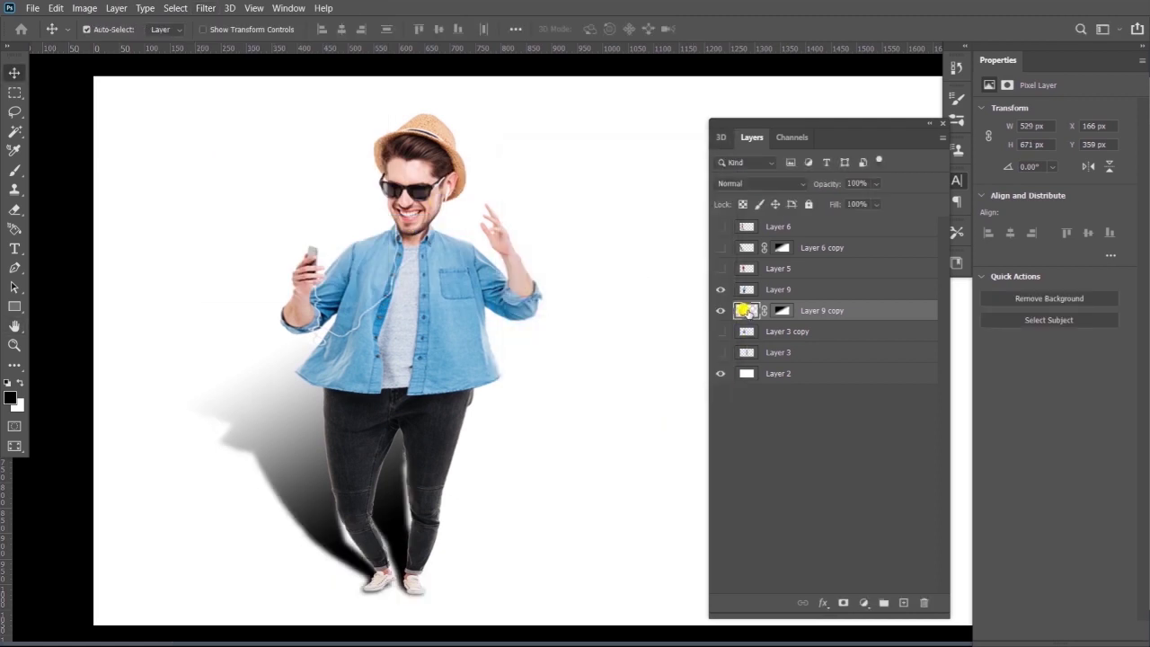
{"action": "key", "text": "6"}
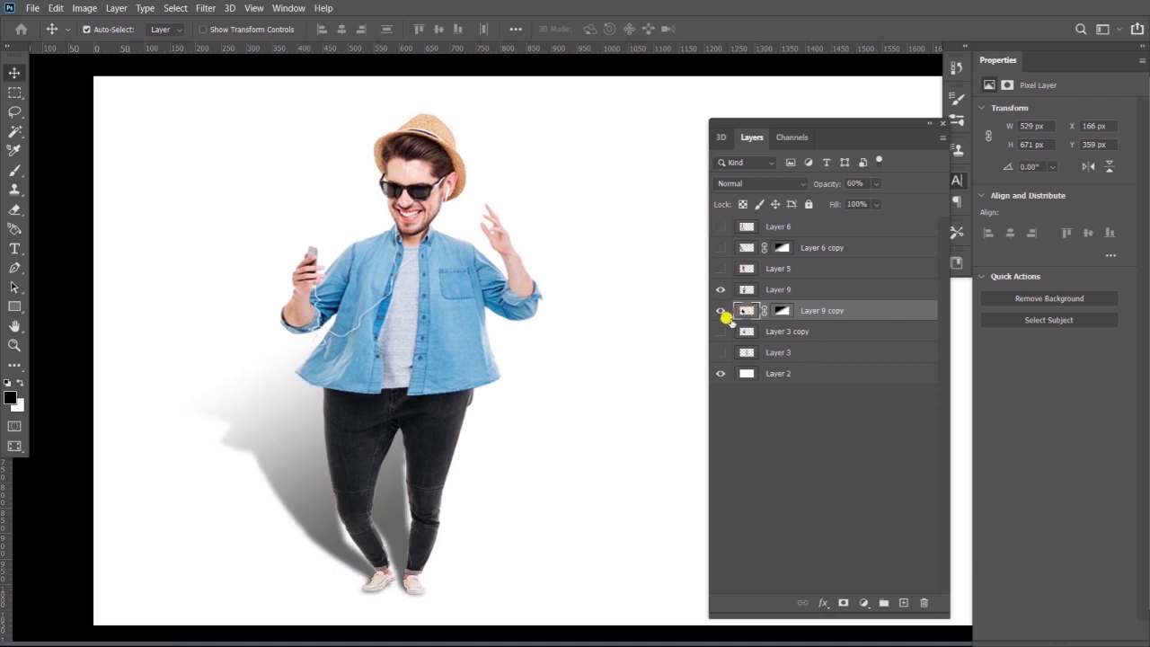
Step: Show the first man's finished figure on Layer 6 and its shadow on Layer 6 copy, keeping Layer 5 hidden
{"action": "left_click", "coordinate": [720, 268]}
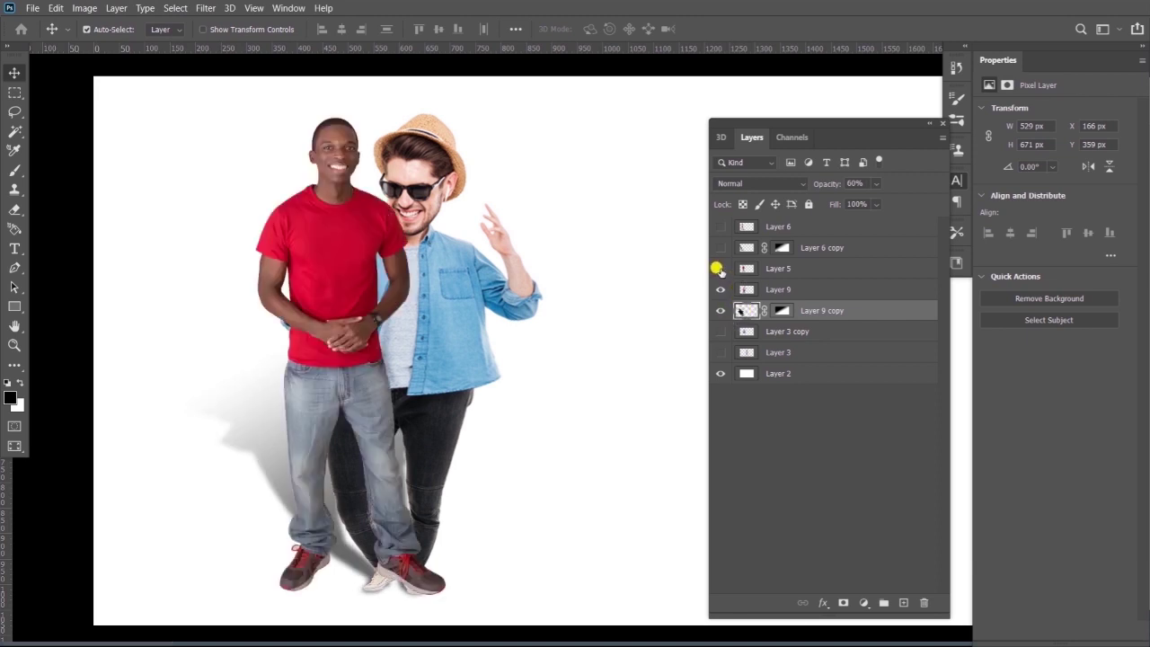
{"action": "left_click_drag", "start_coordinate": [718, 269], "coordinate": [723, 248]}
{"action": "left_click_drag", "start_coordinate": [718, 234], "coordinate": [718, 226]}
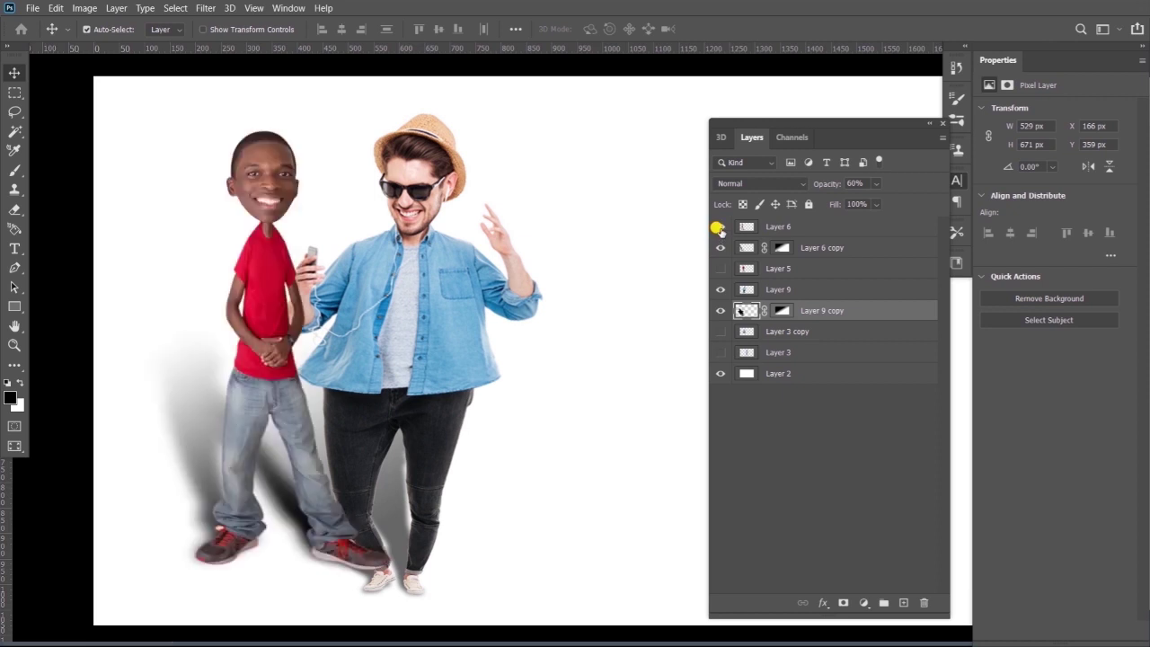
Step: Move the first man and his shadow to the right of the man in the blue shirt, and shift both figures right toward the canvas centre
{"action": "left_click", "coordinate": [793, 230]}
{"action": "left_click", "coordinate": [816, 247], "text": "ctrl"}
{"action": "key", "text": "f"}
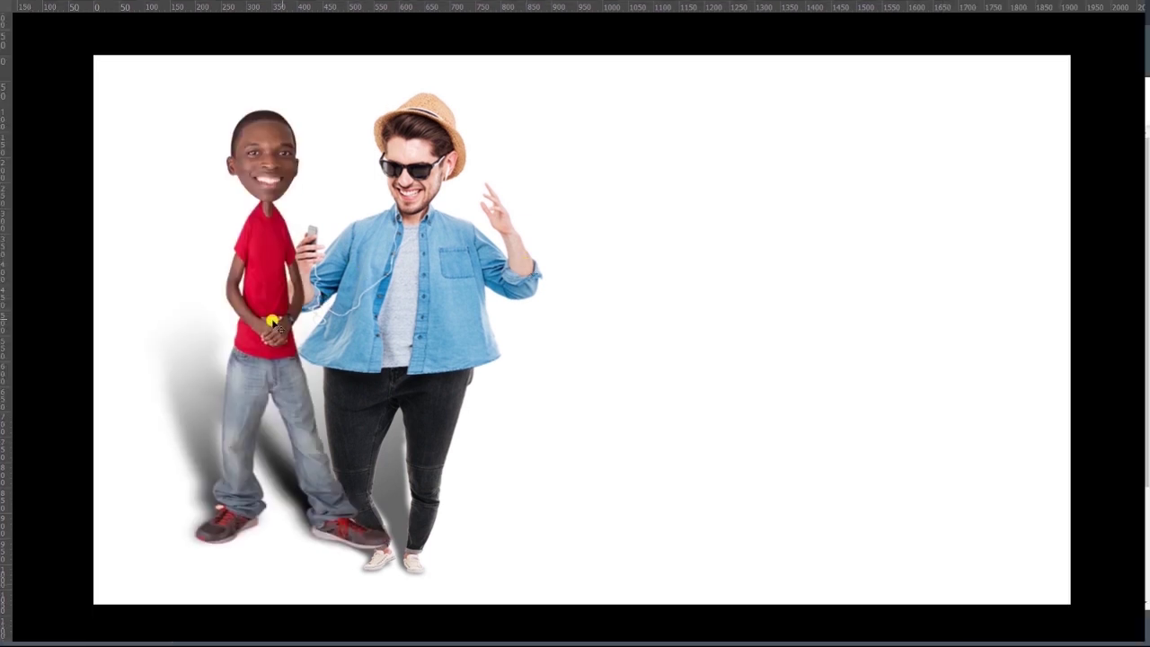
{"action": "left_click_drag", "start_coordinate": [261, 327], "coordinate": [677, 339]}
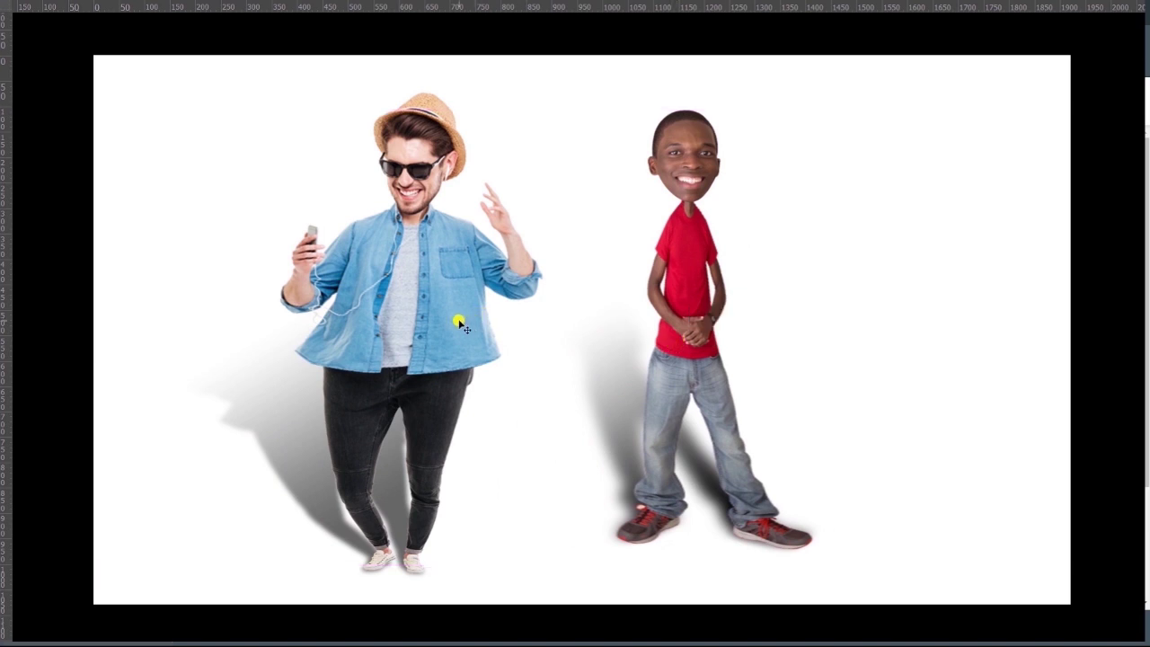
{"action": "left_click_drag", "start_coordinate": [404, 352], "coordinate": [450, 341]}
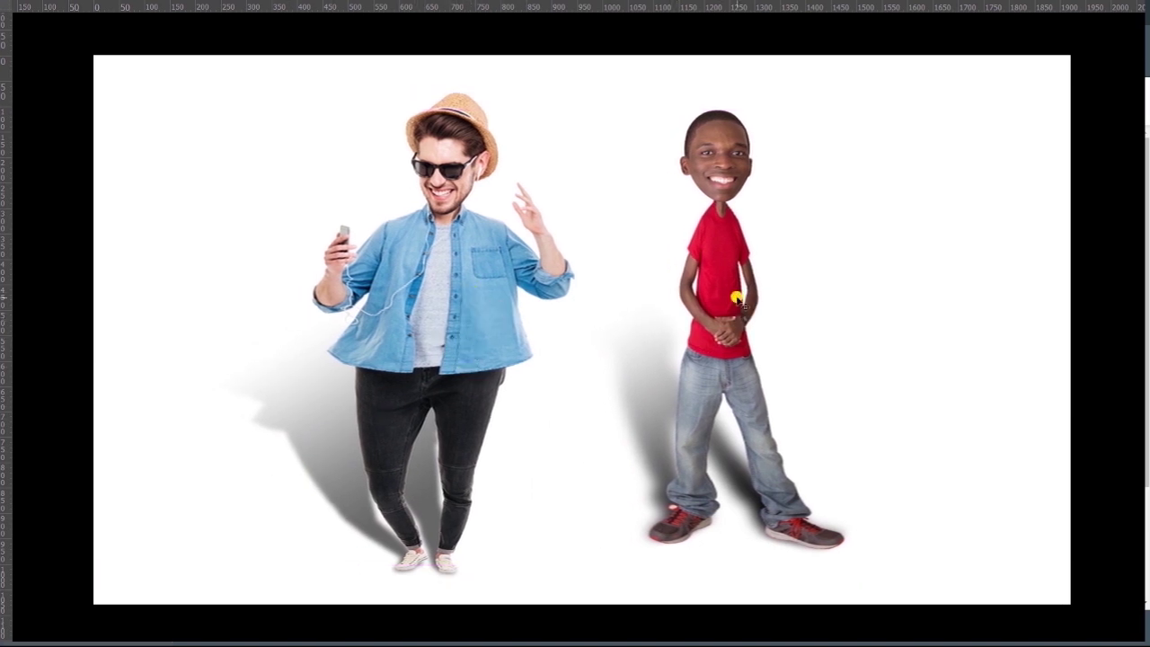